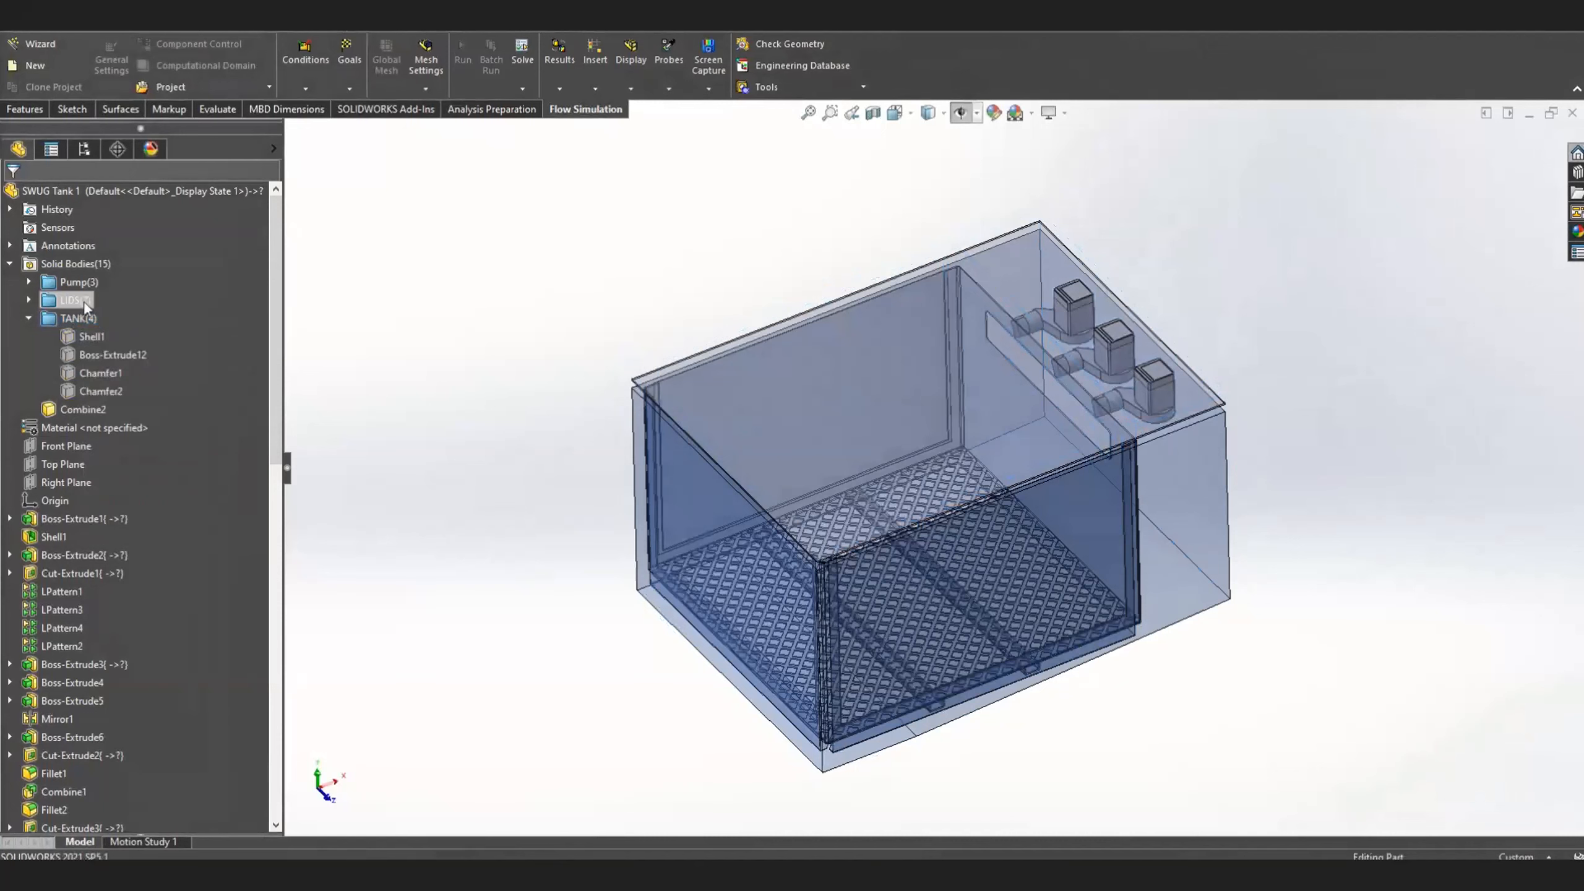
Create a new flow simulation project with the wizard, keeping the default name and current configuration, and choose the USA unit system
click(690, 232)
click(30, 45)
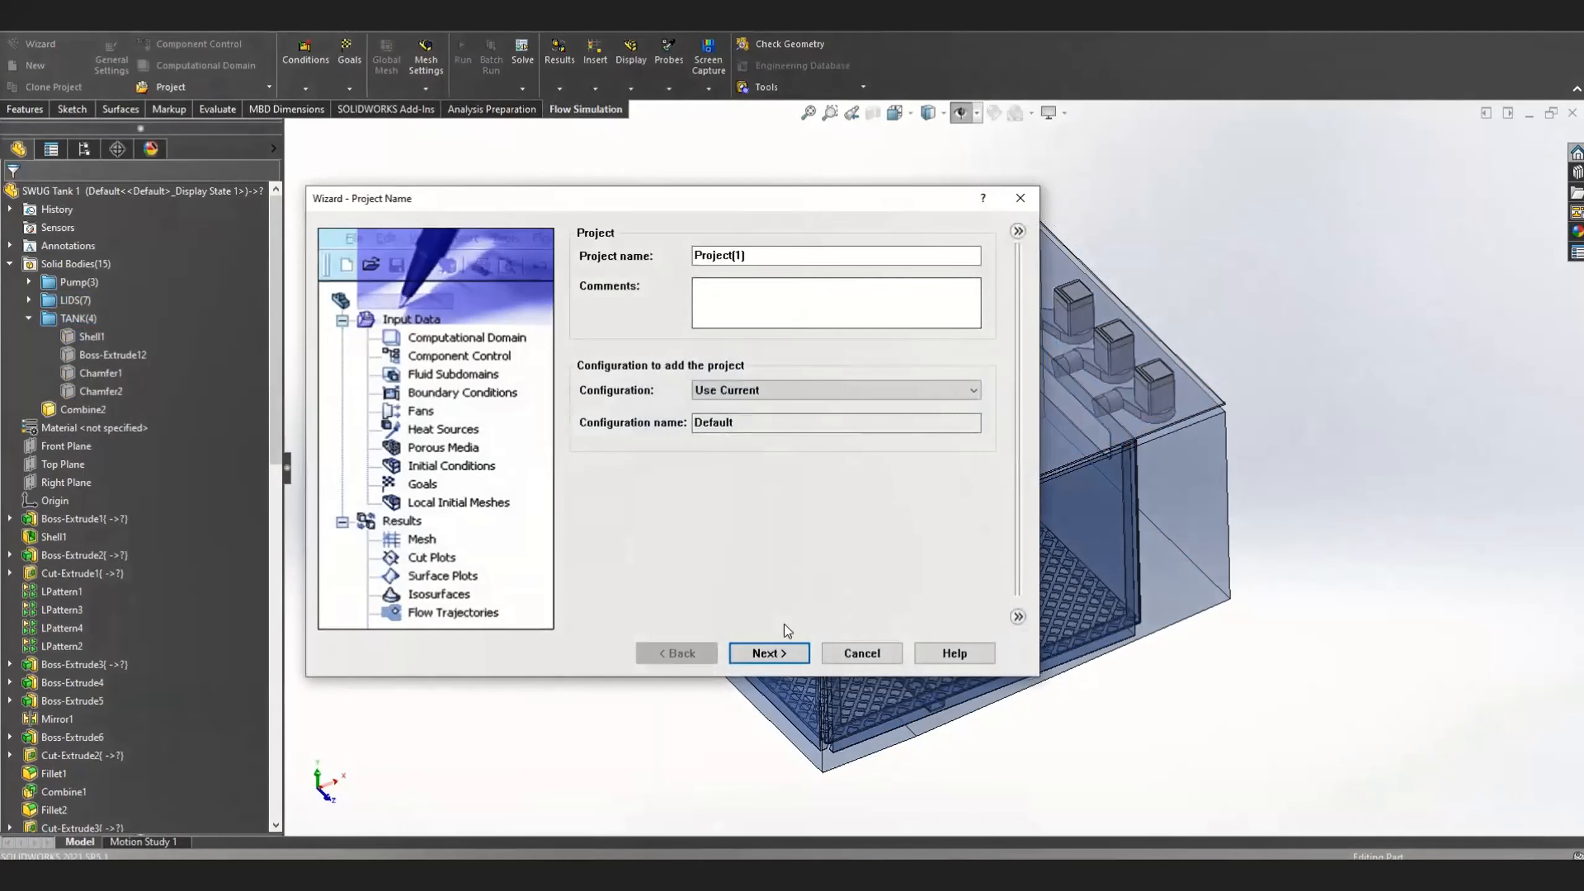
click(798, 660)
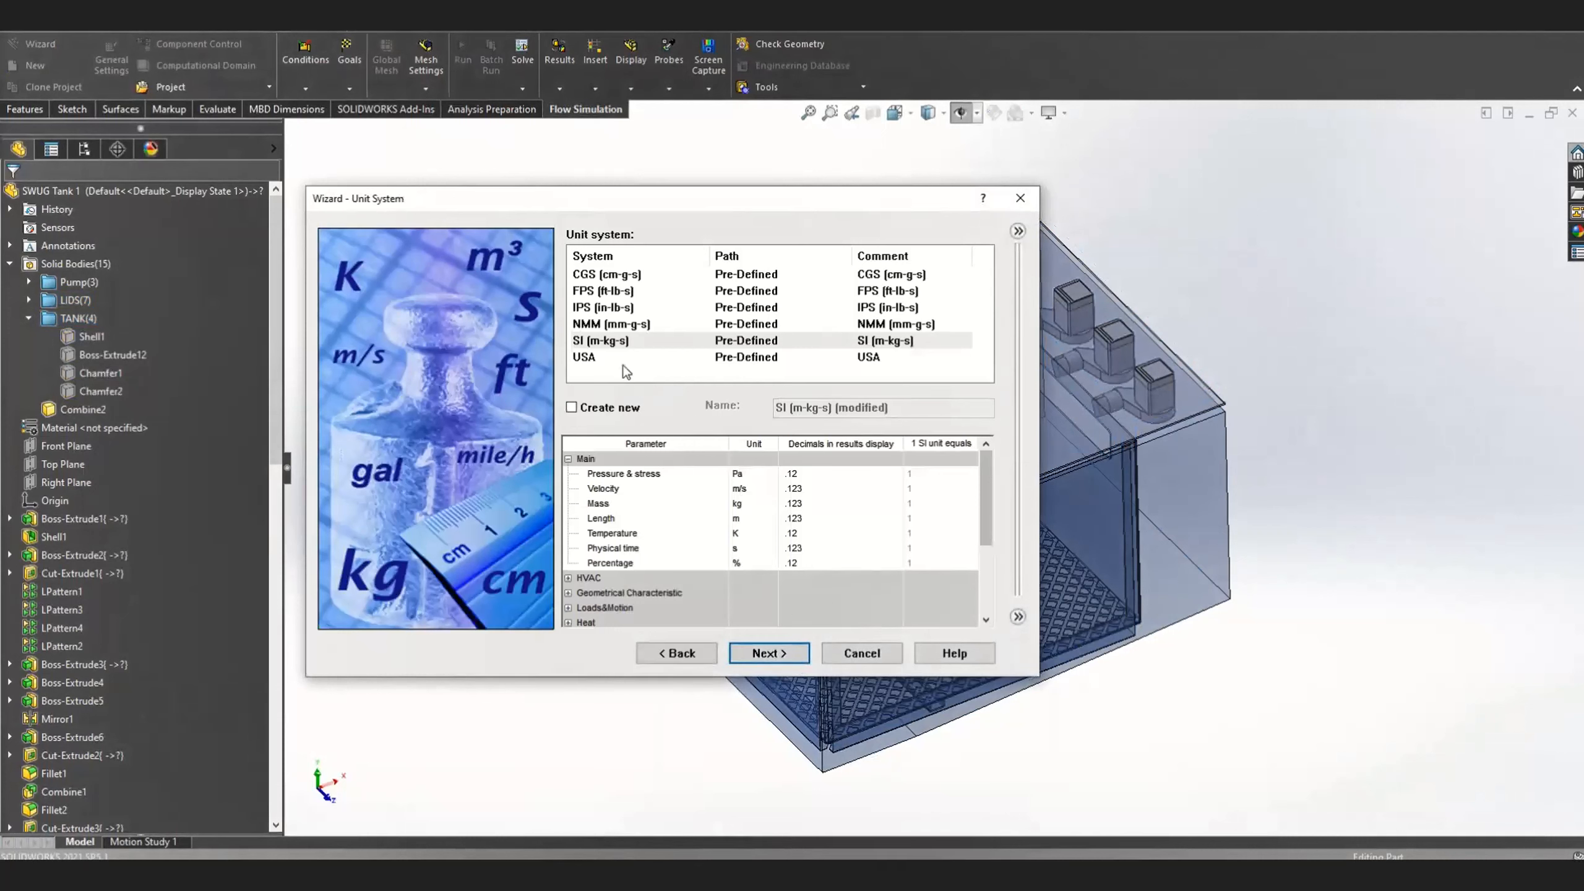
click(649, 363)
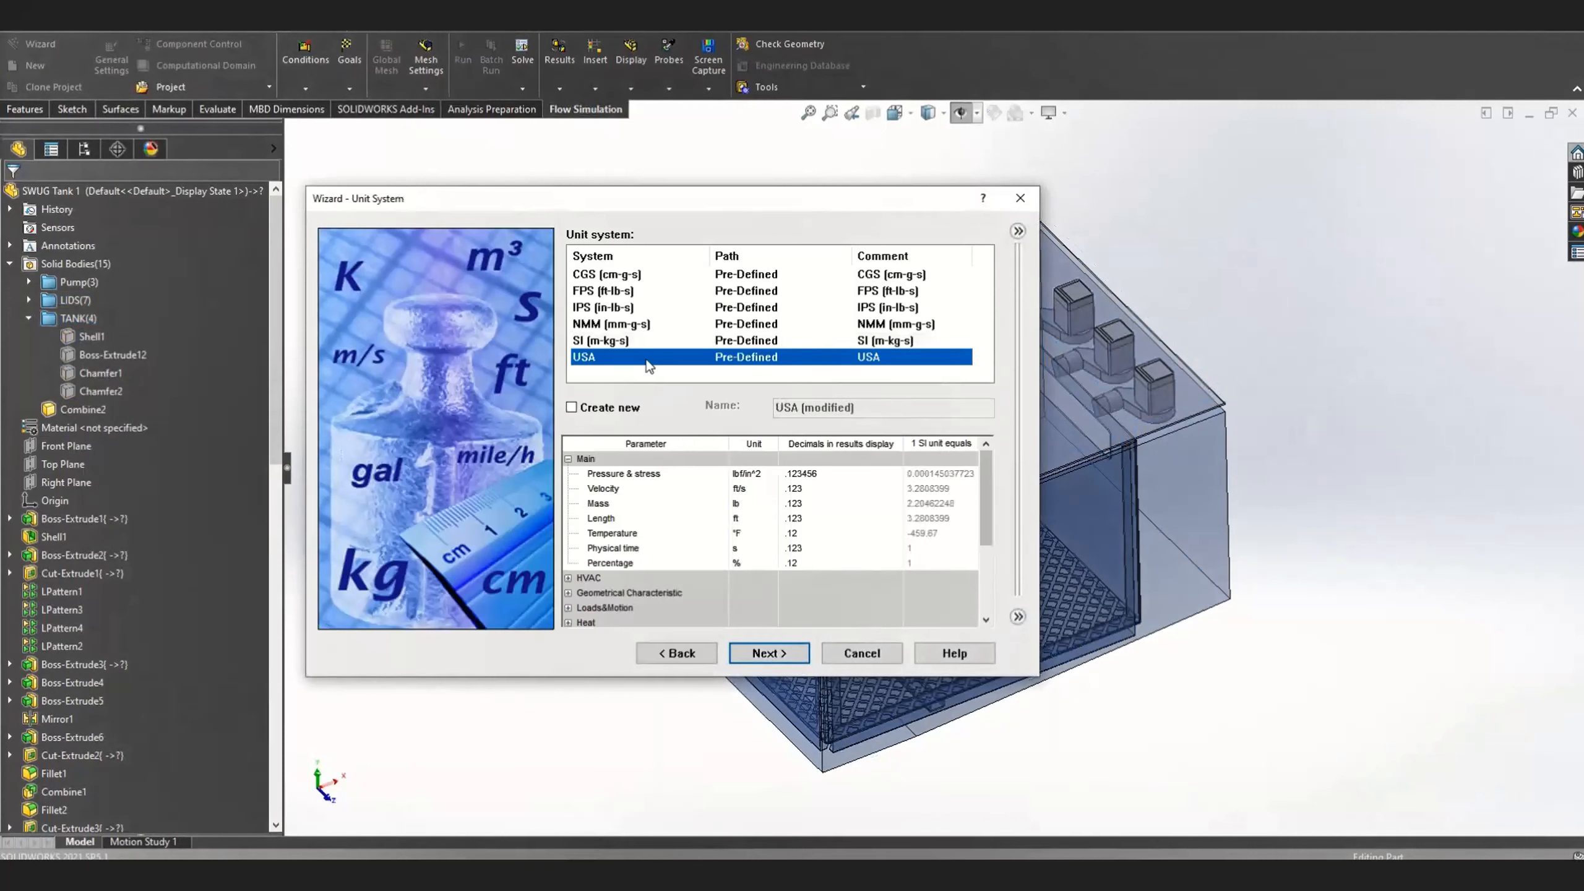
Set the volume flow rate unit to Gallon (US)/minute in the Loads&Motion parameters and accept the unit system
scroll(648, 562, down, 1)
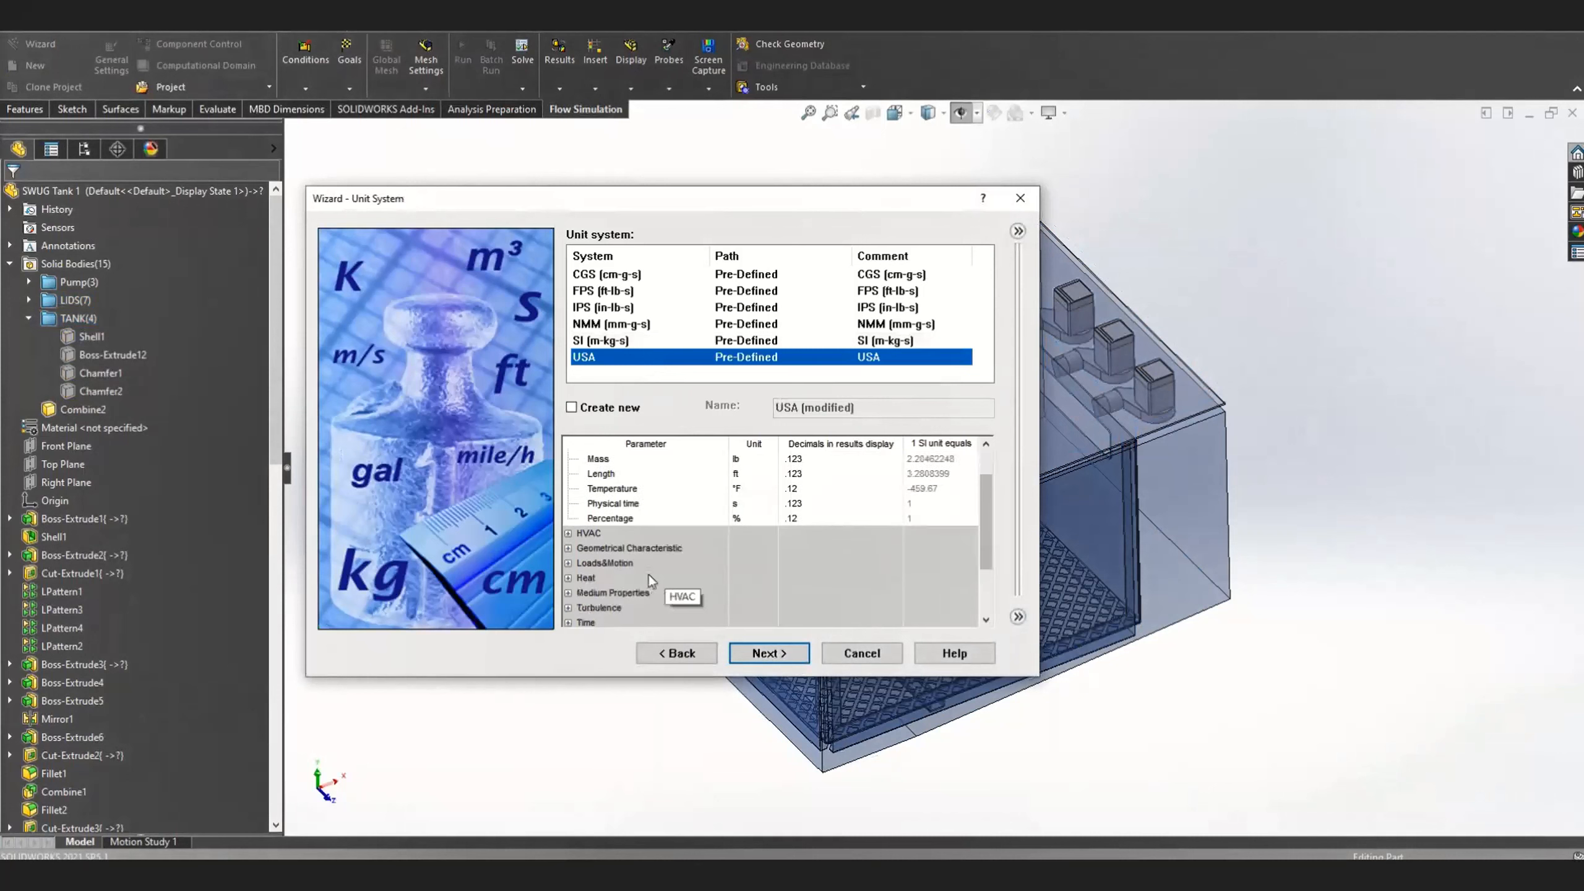
click(572, 565)
scroll(703, 541, down, 3)
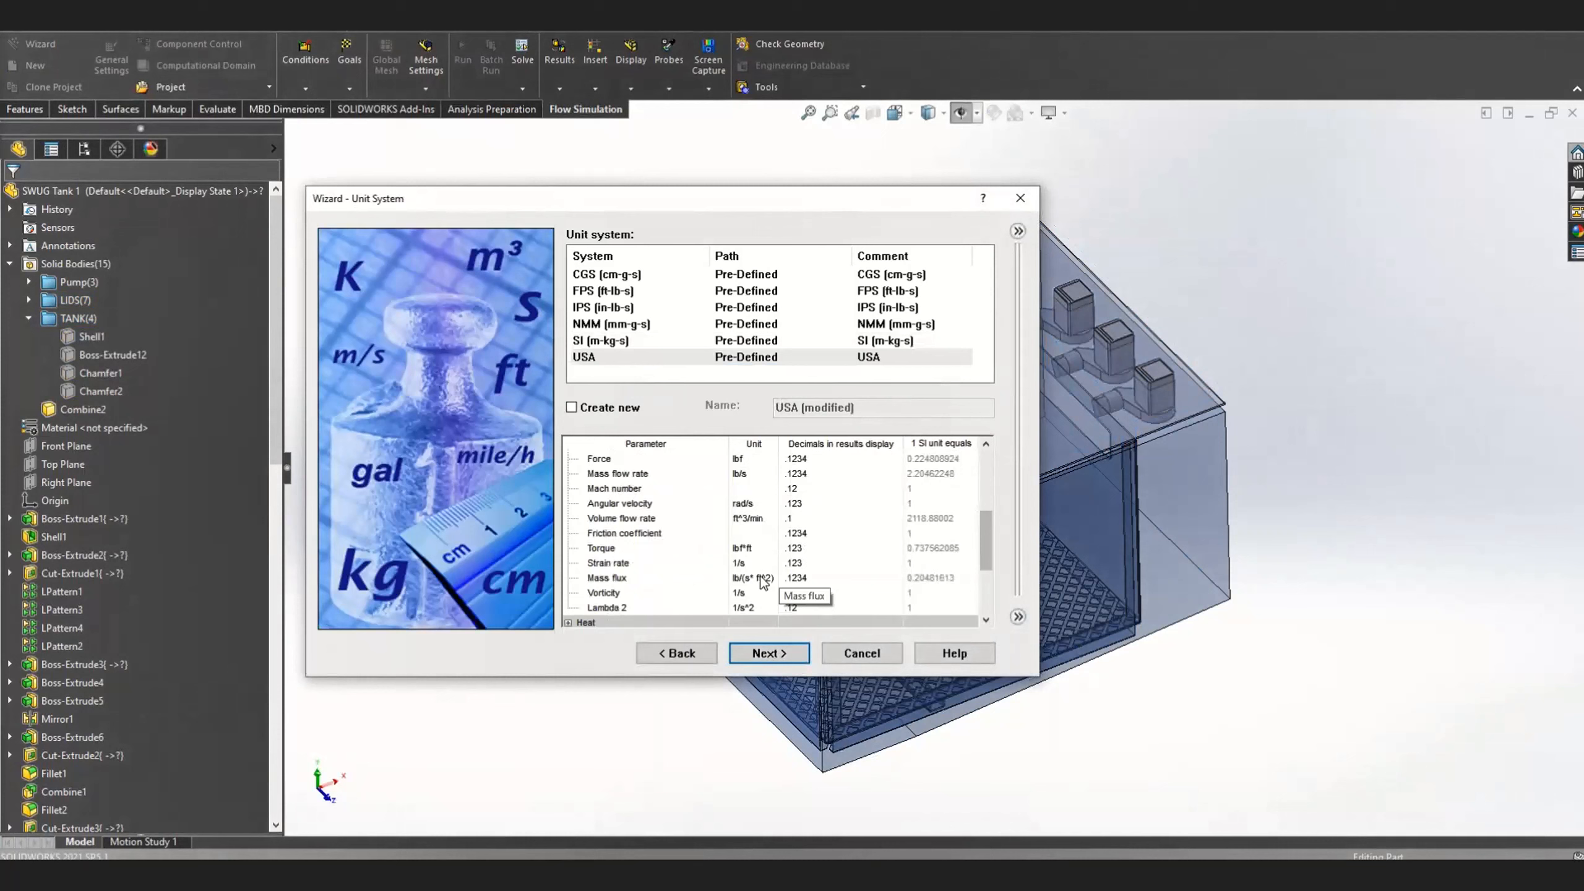
click(762, 520)
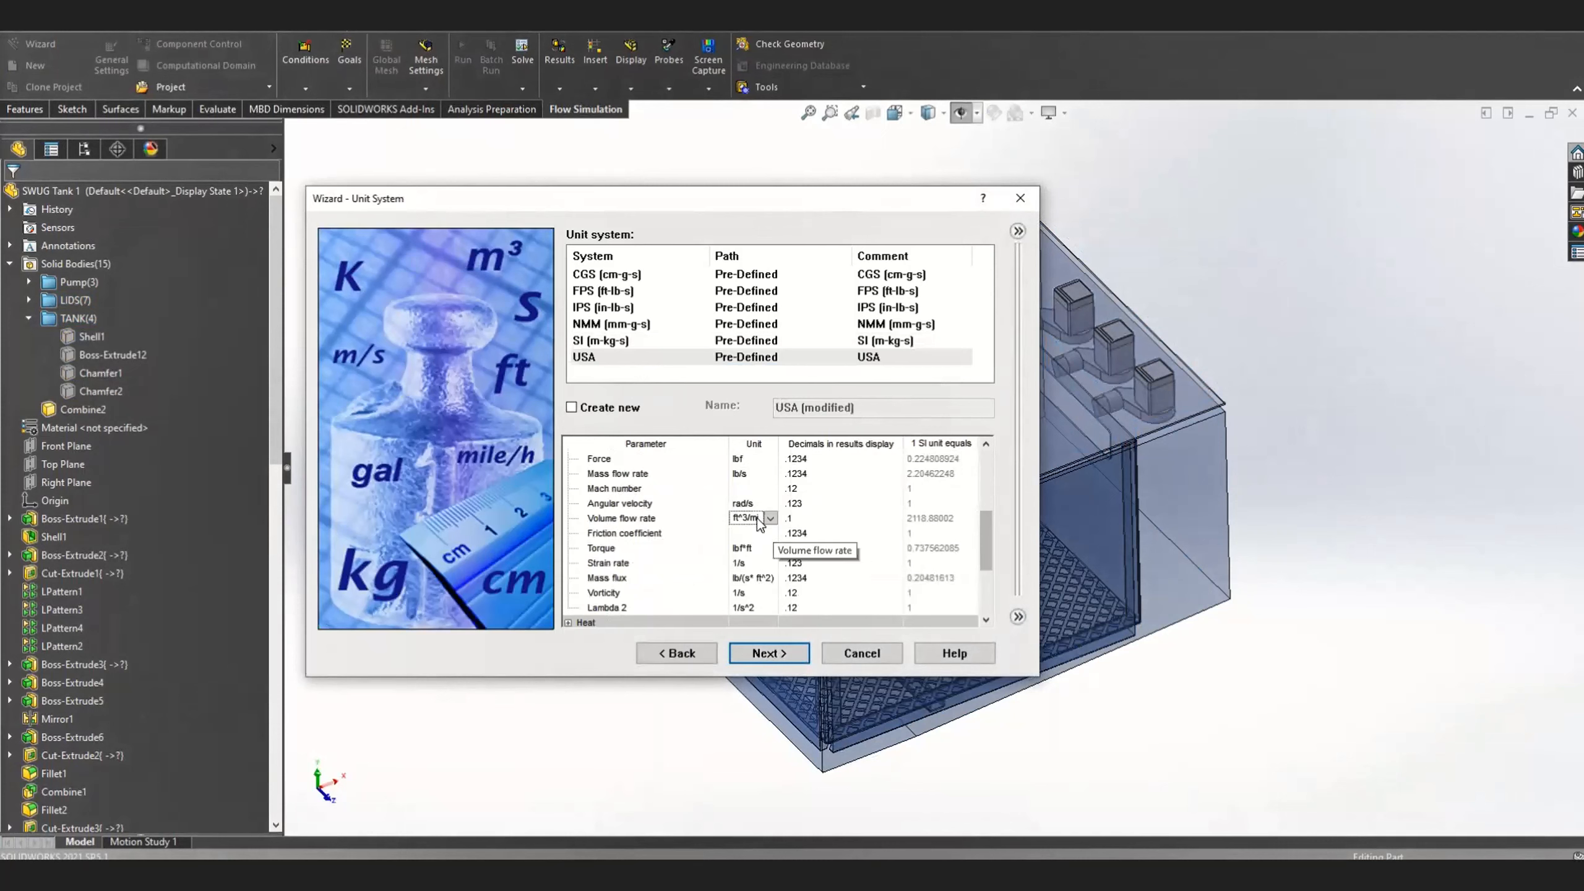
click(771, 518)
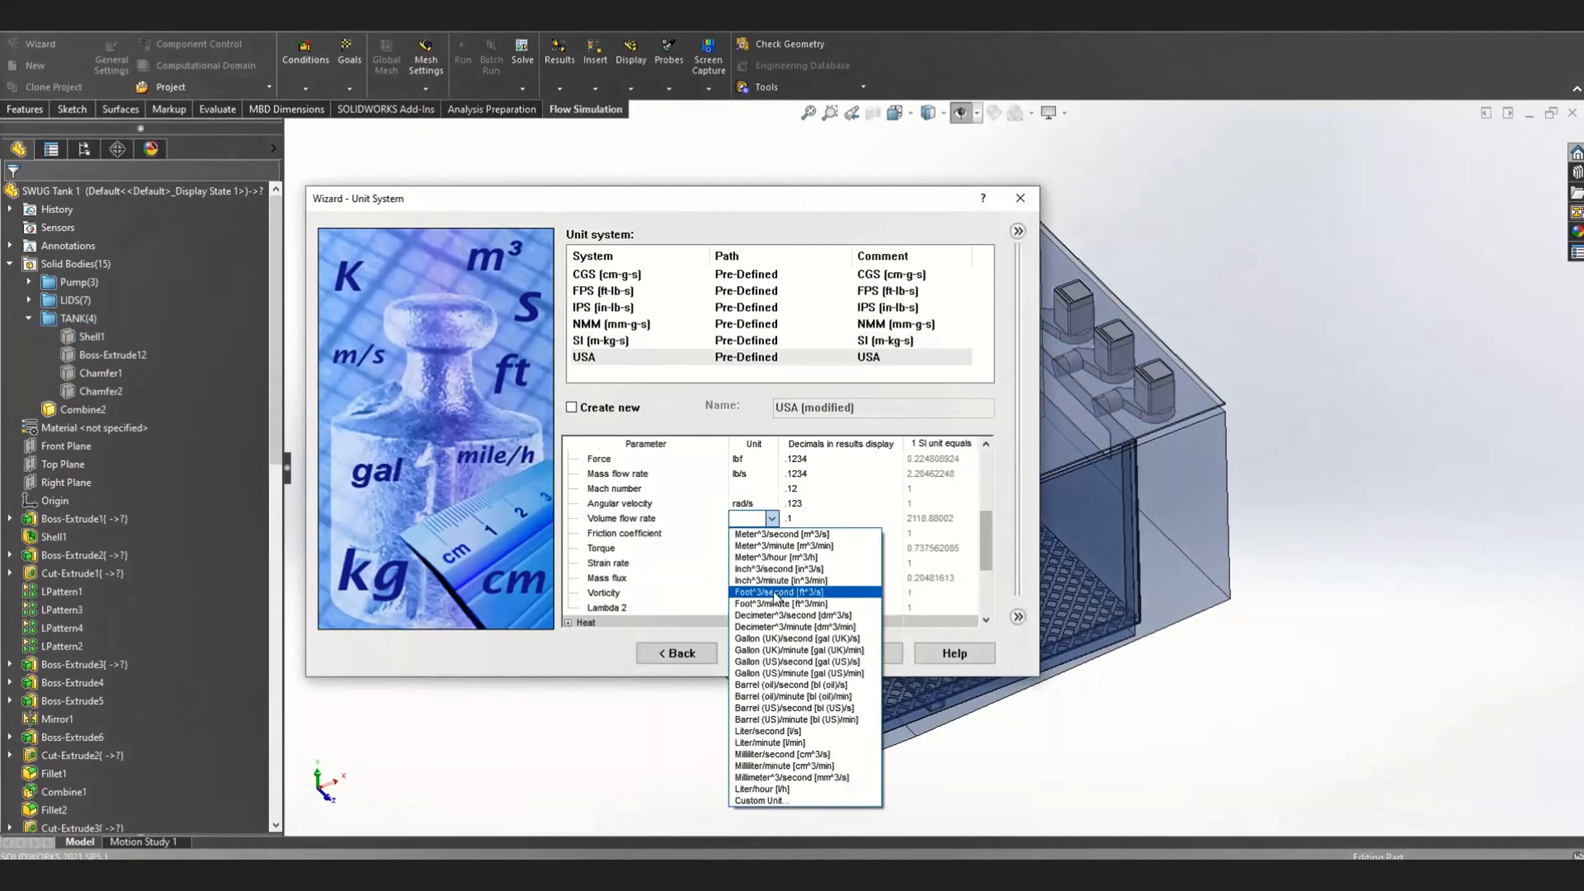
click(793, 673)
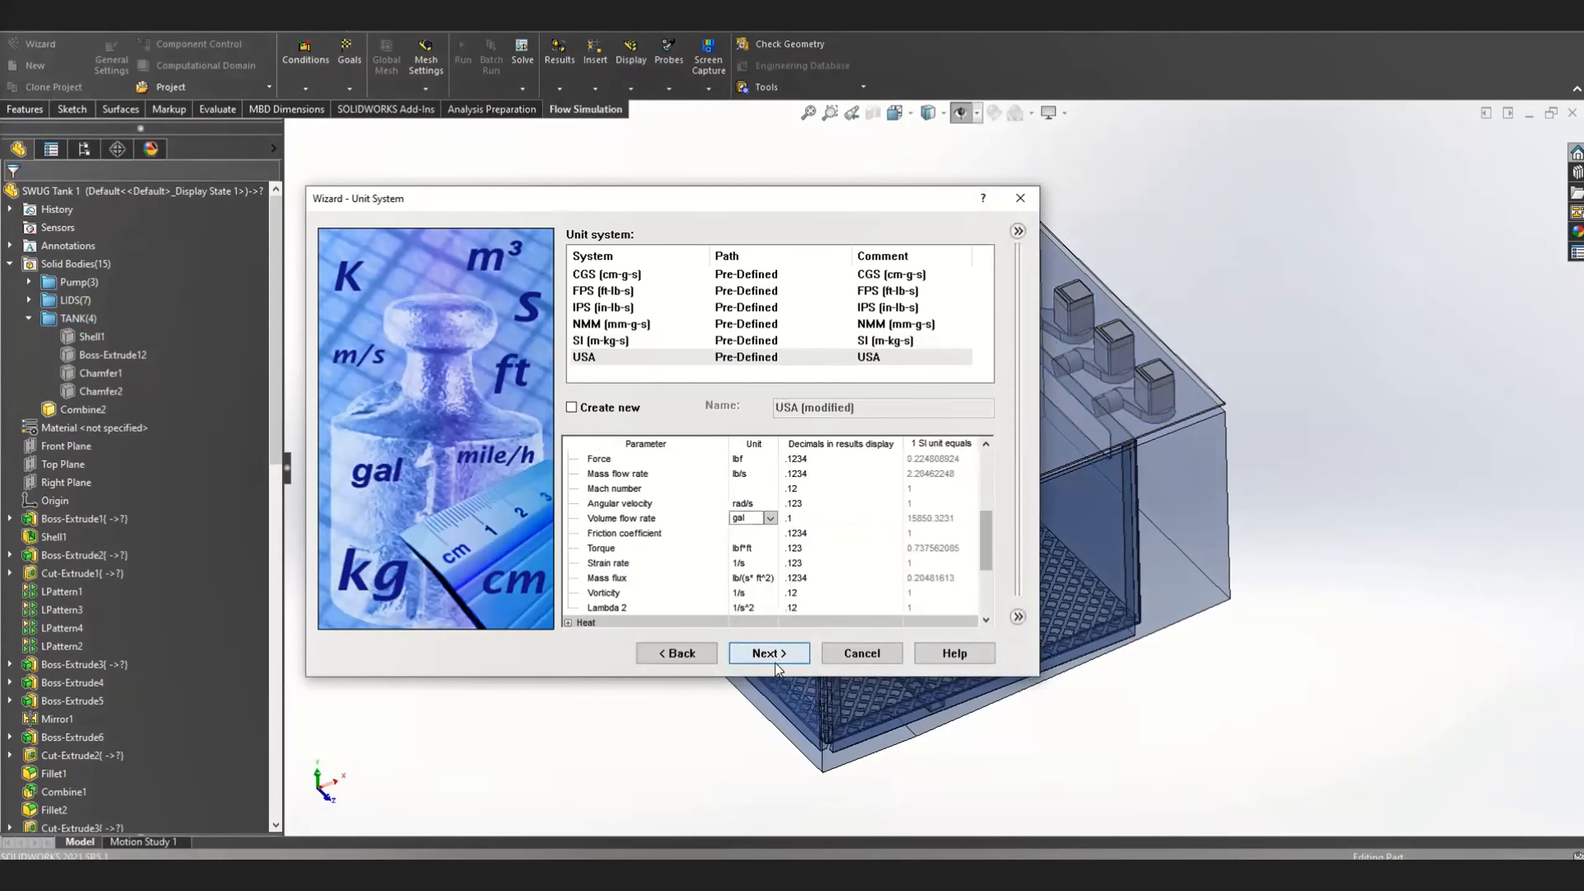
click(777, 665)
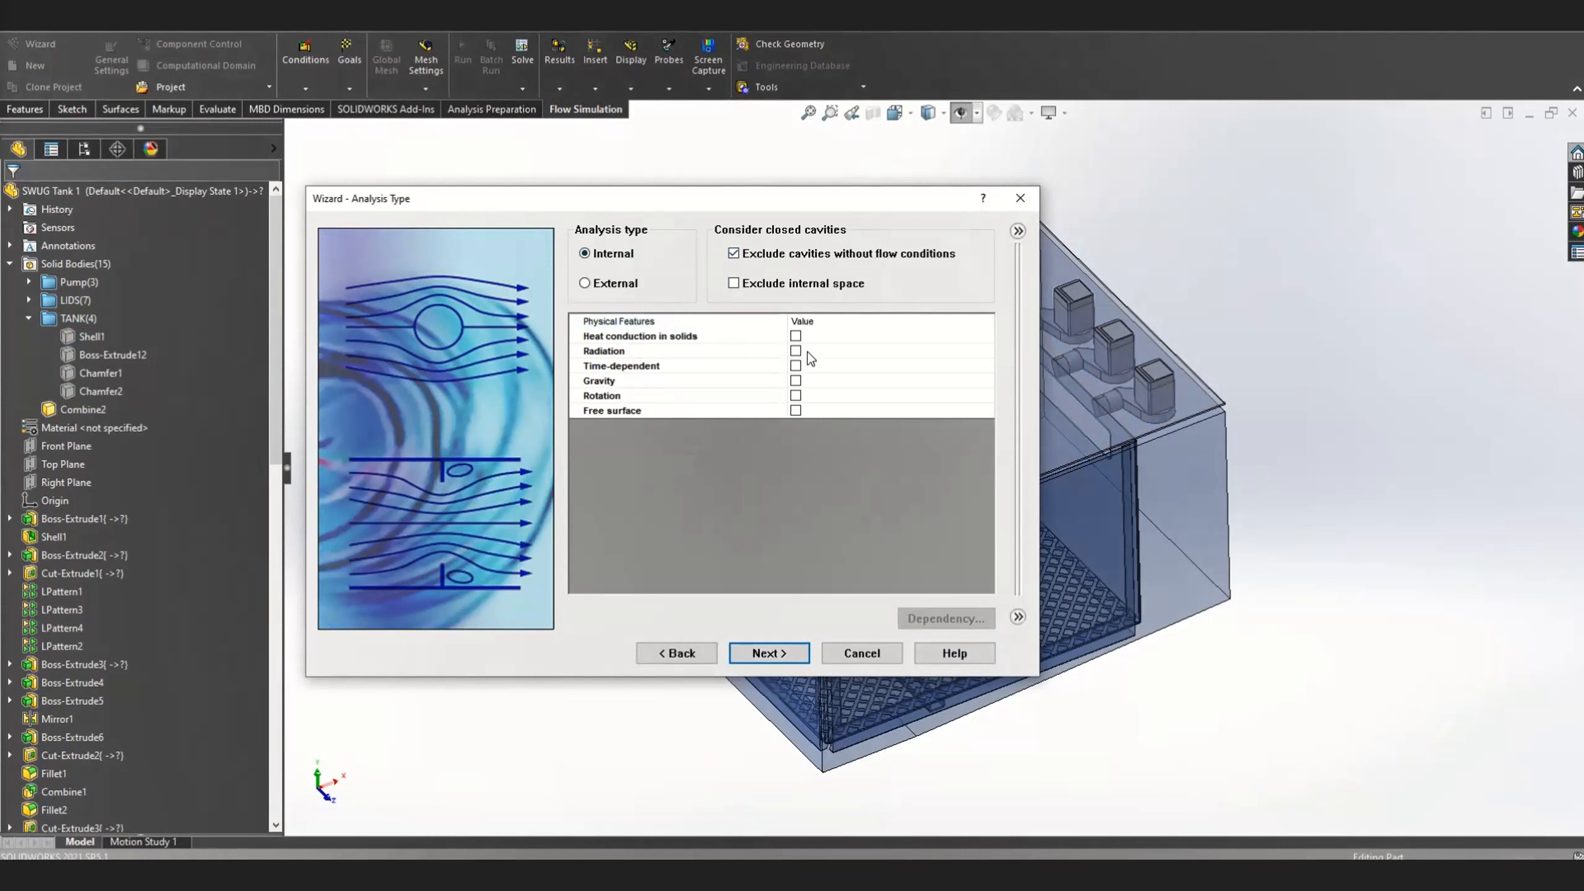
Enable gravity with a Y component of -32.1850394 ft/s^2 and a Z component of 0
click(796, 381)
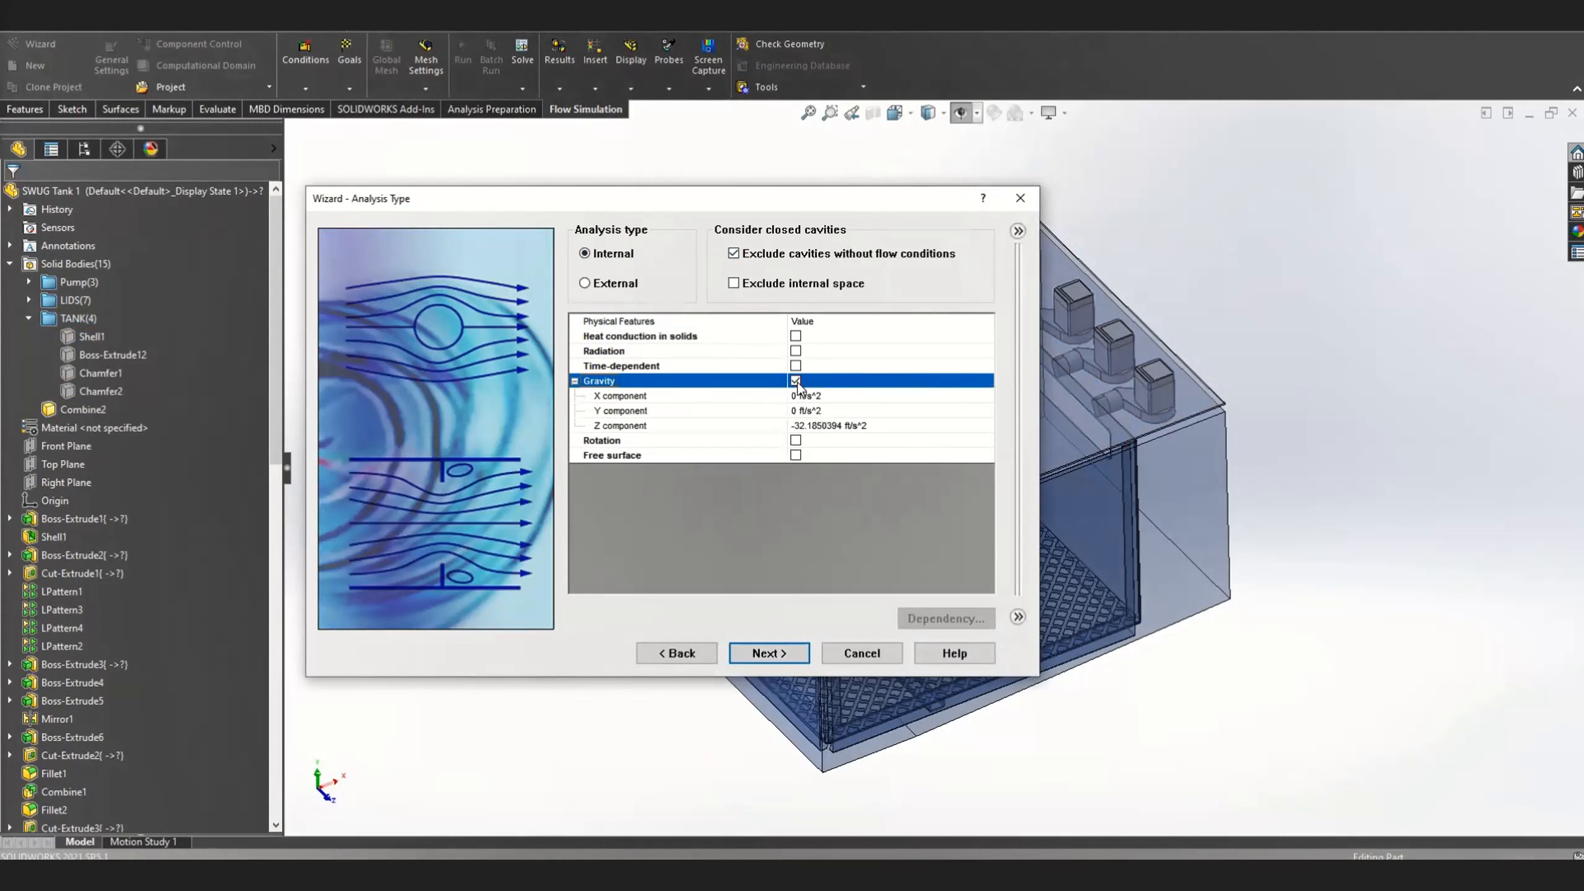
click(808, 430)
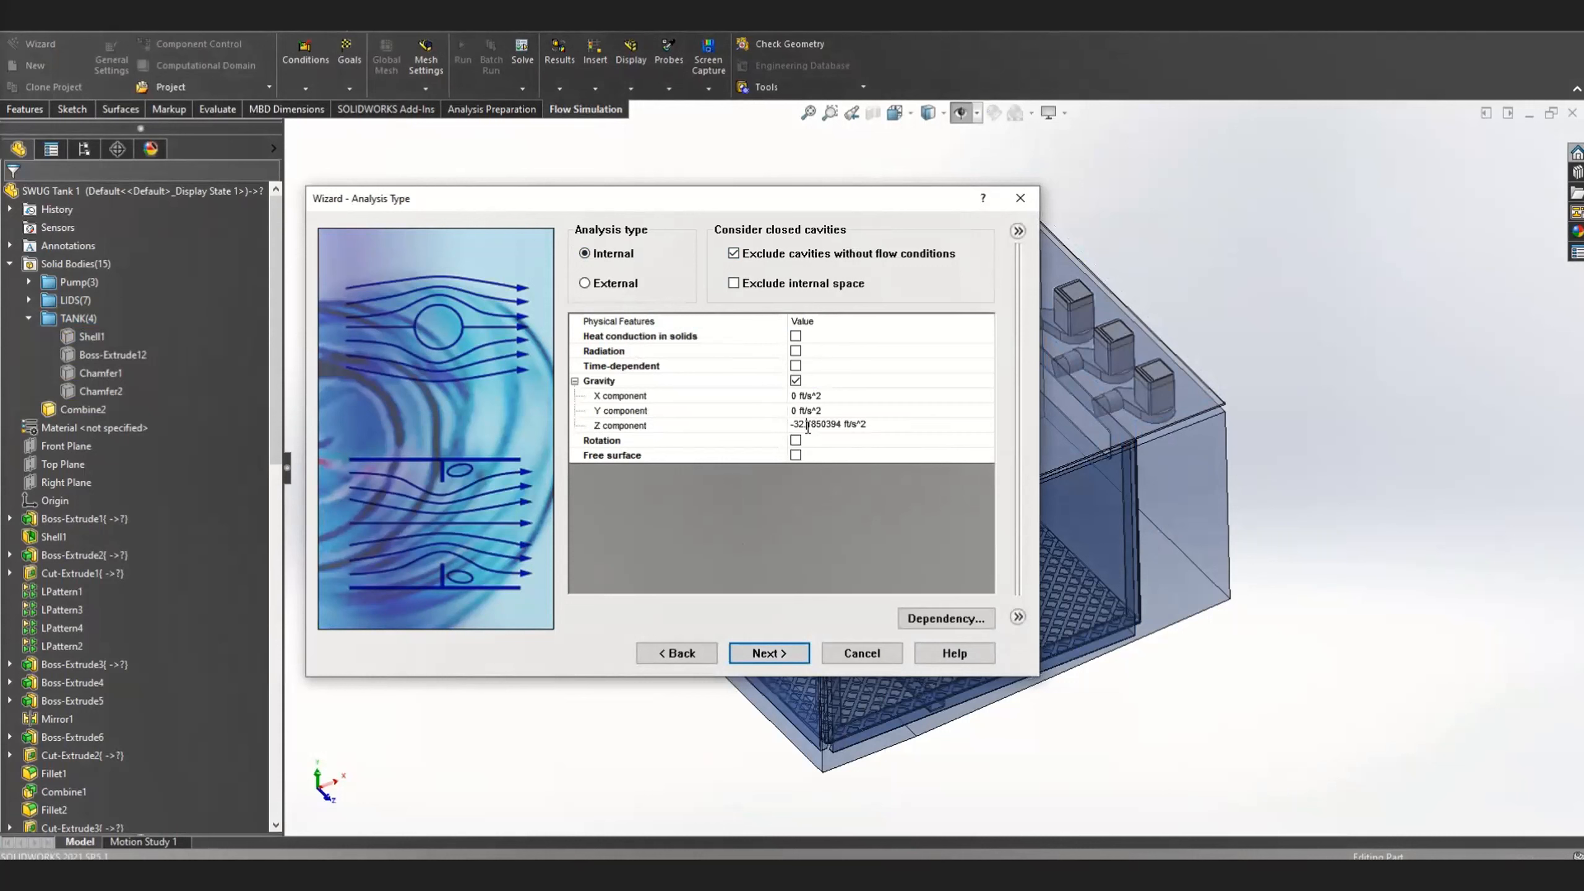
drag(873, 426, 766, 435)
key(ctrl+c)
click(828, 409)
drag(828, 409, 751, 411)
key(ctrl+v)
click(875, 426)
drag(876, 426, 698, 431)
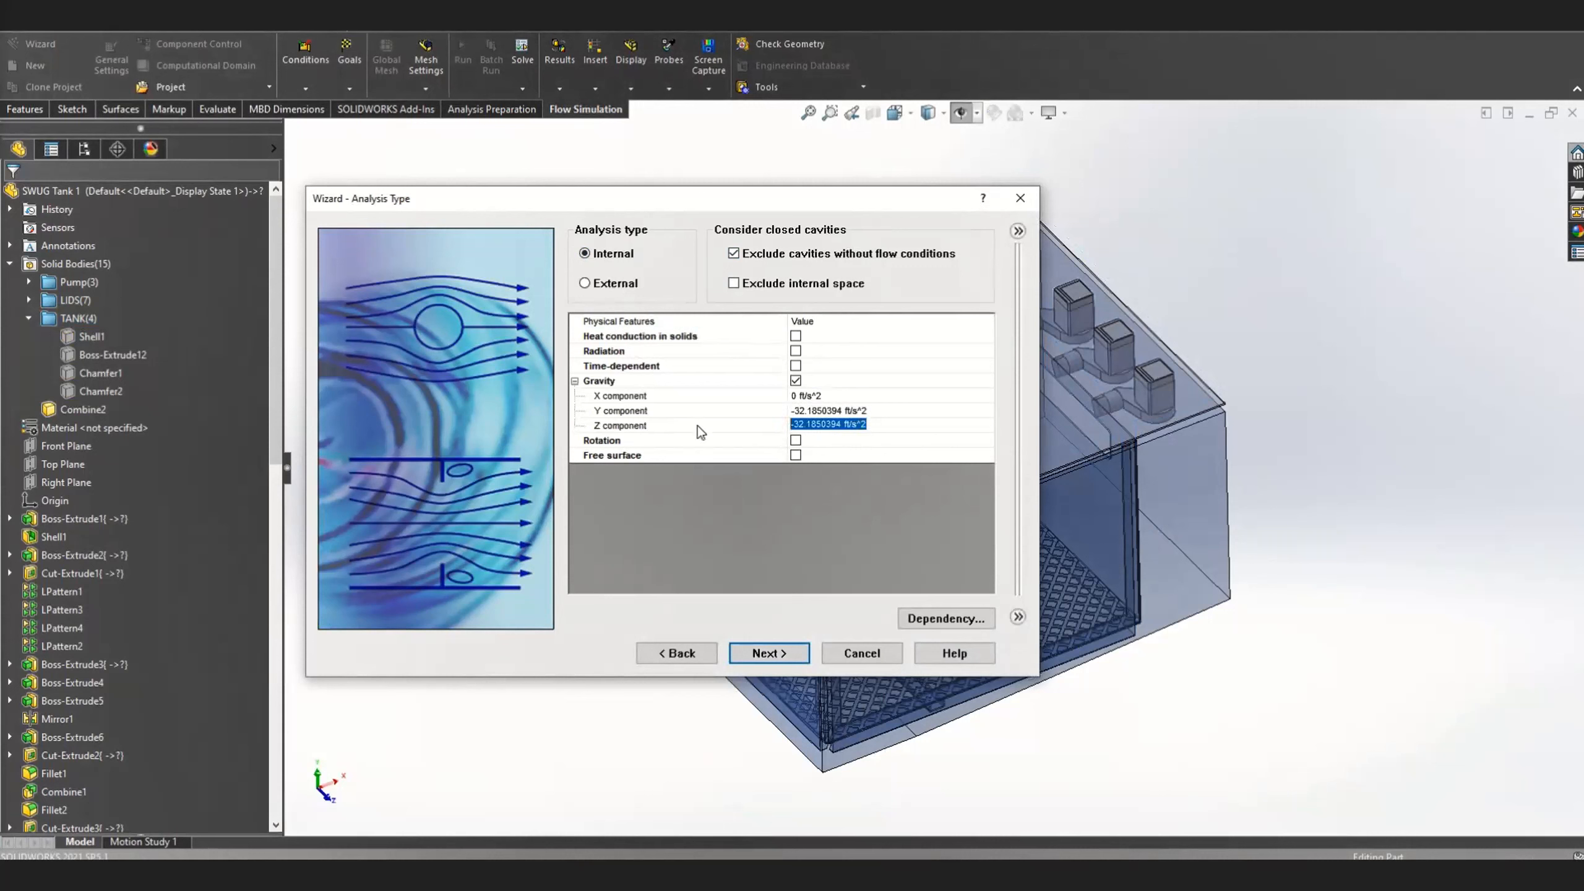
text(0)
click(869, 509)
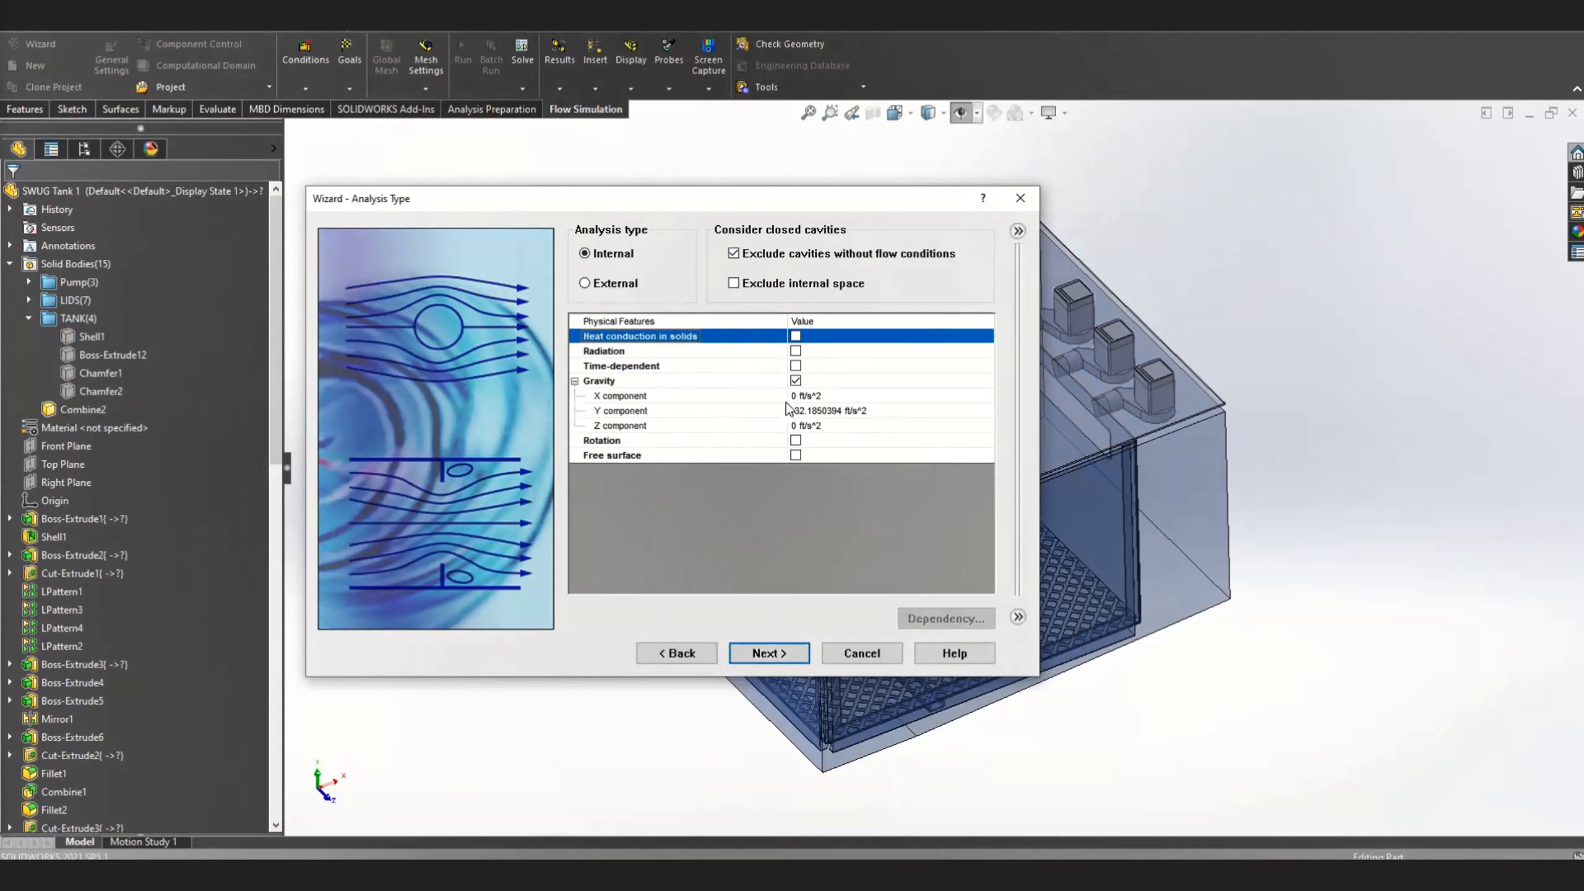
Enable time-dependent analysis with a total analysis time of 30 s, enable free surface, and accept the analysis type
click(795, 367)
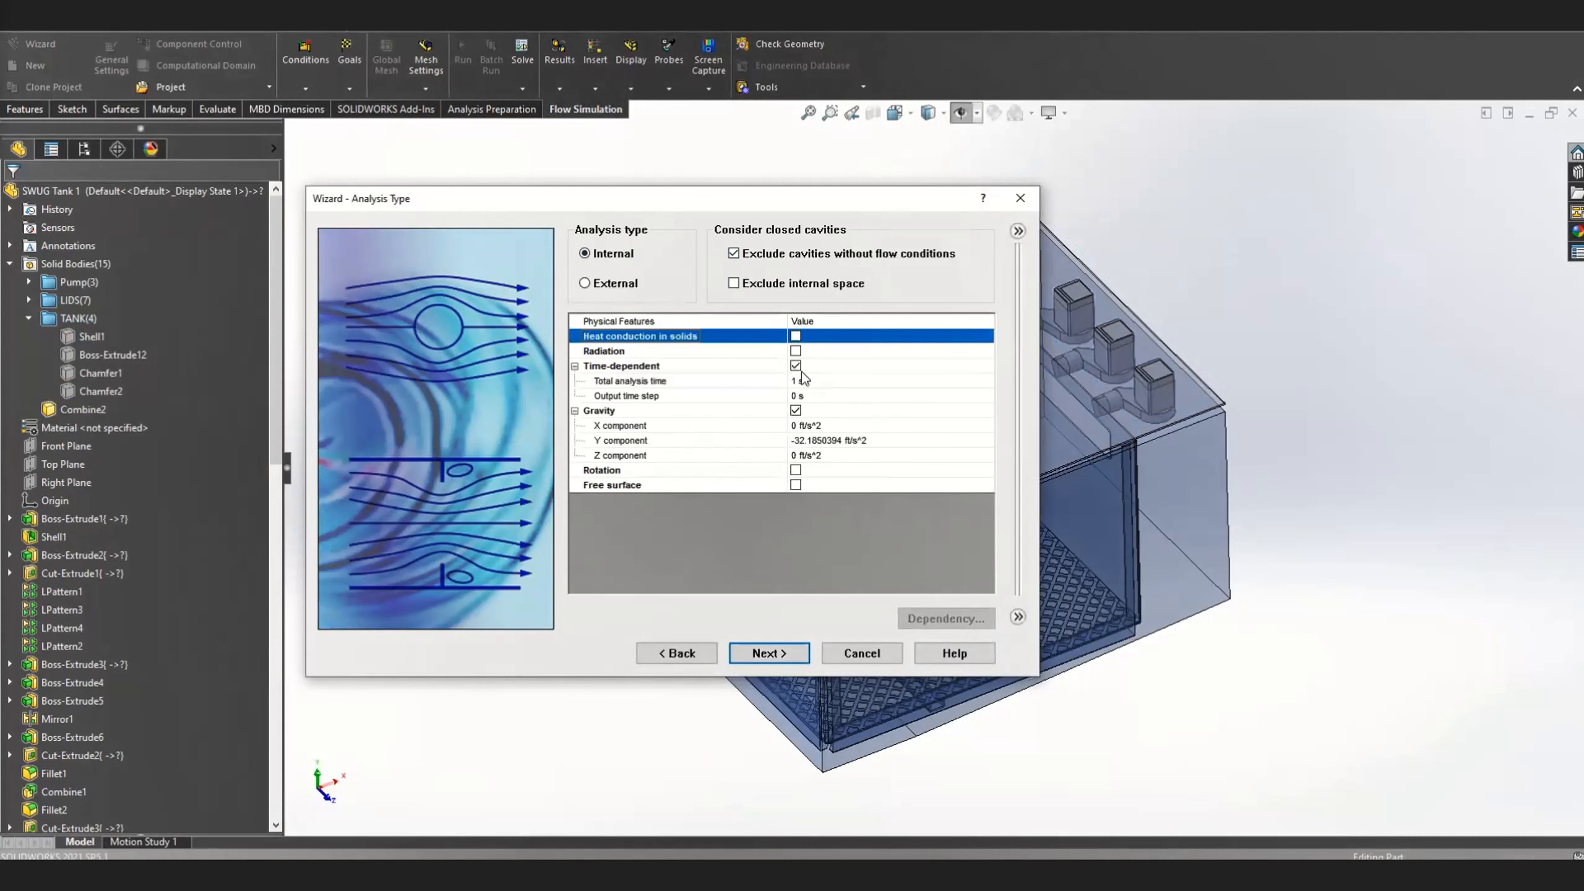
click(797, 383)
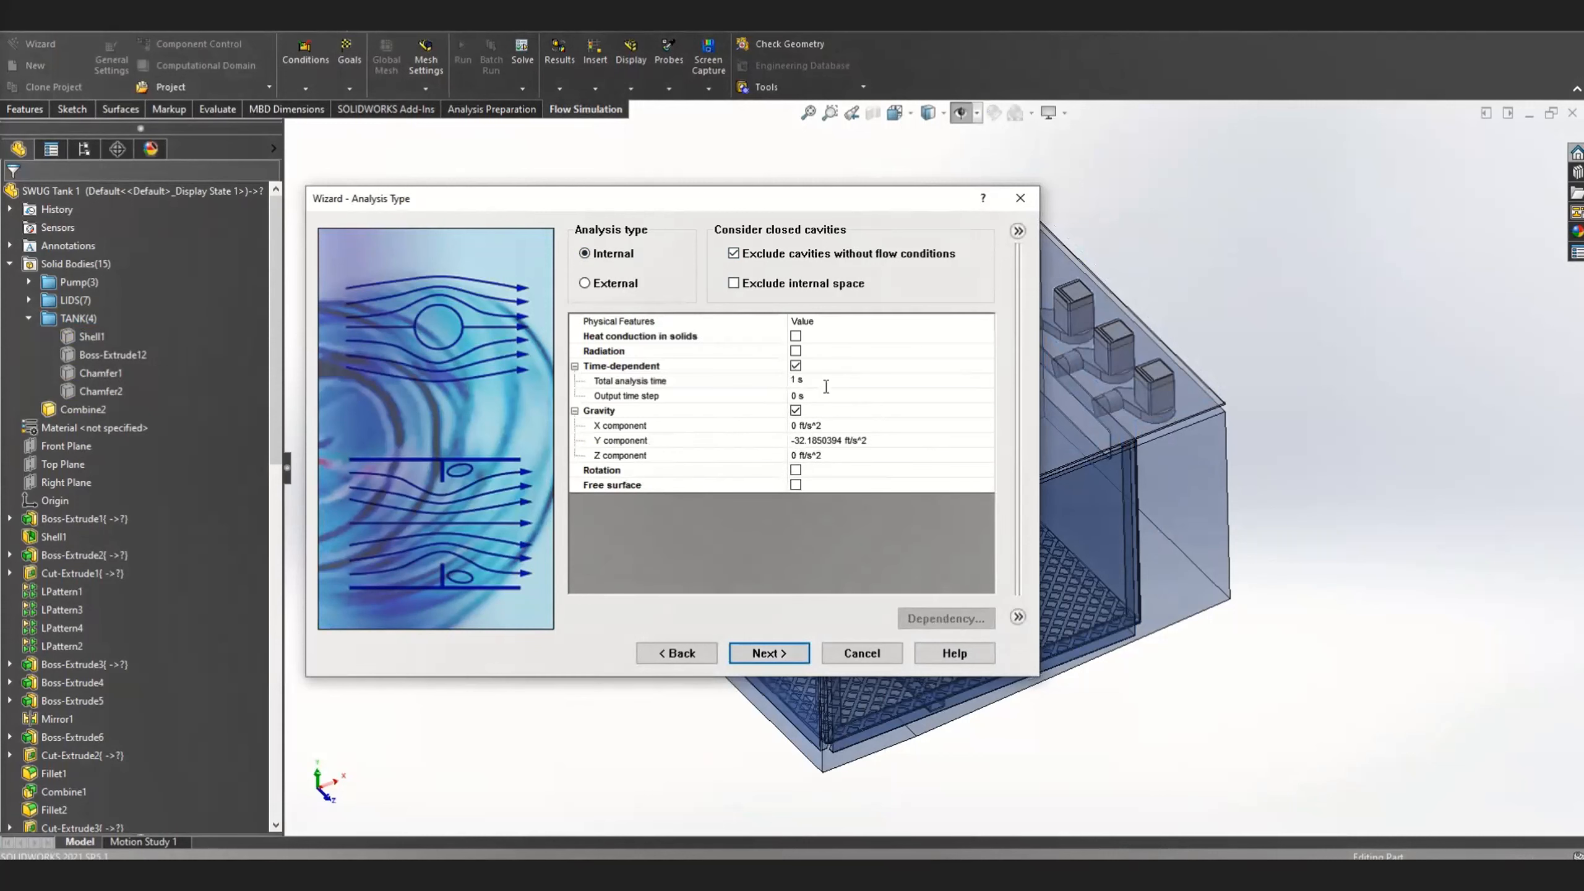
text(30)
click(796, 486)
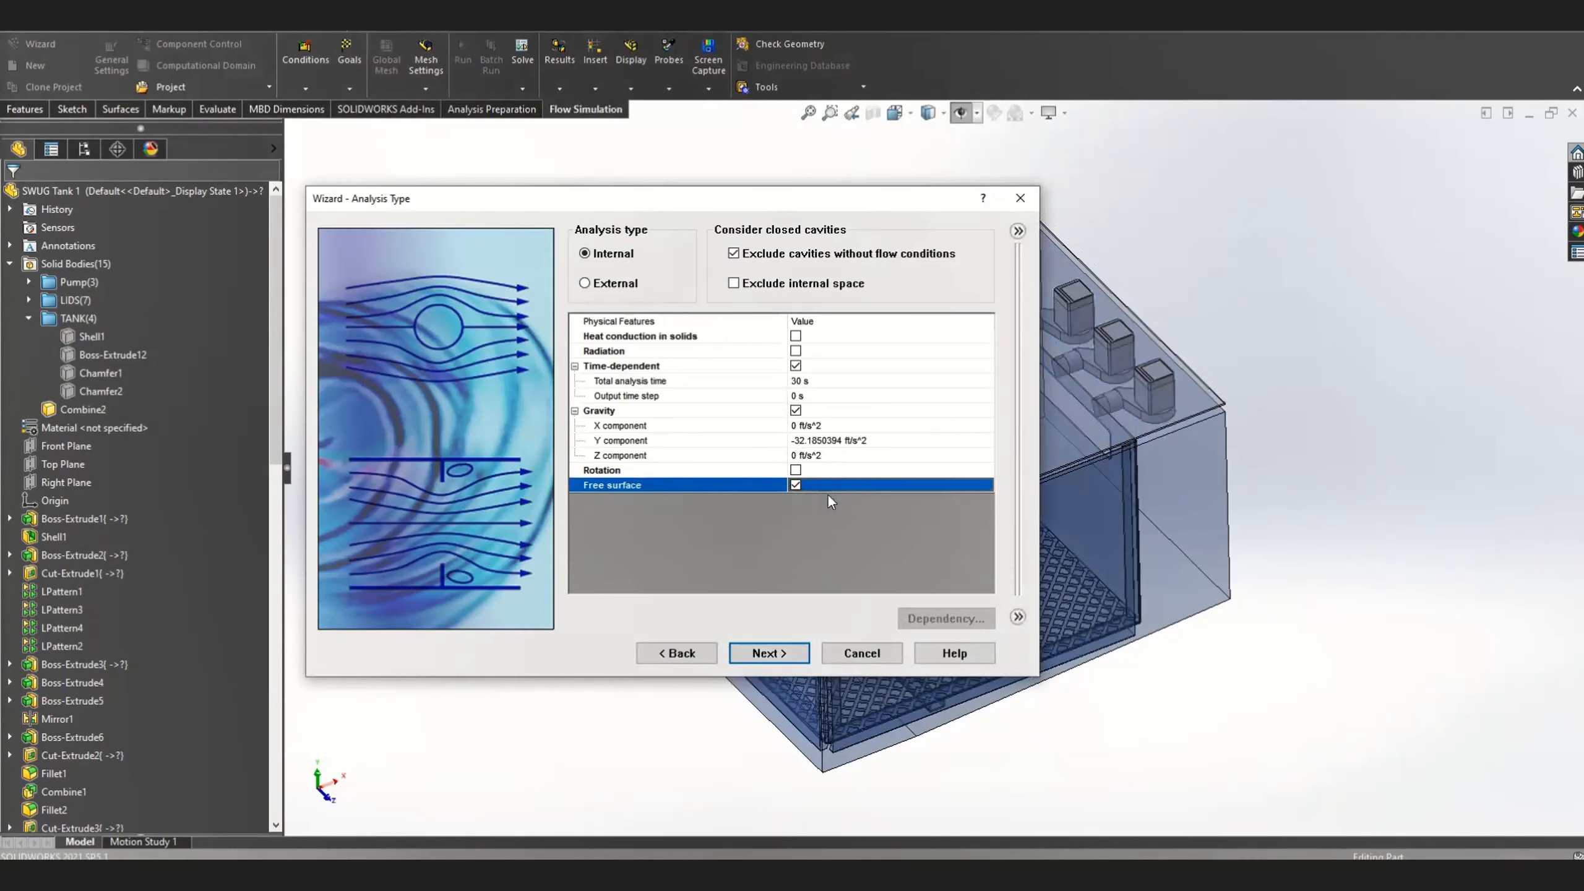
click(770, 653)
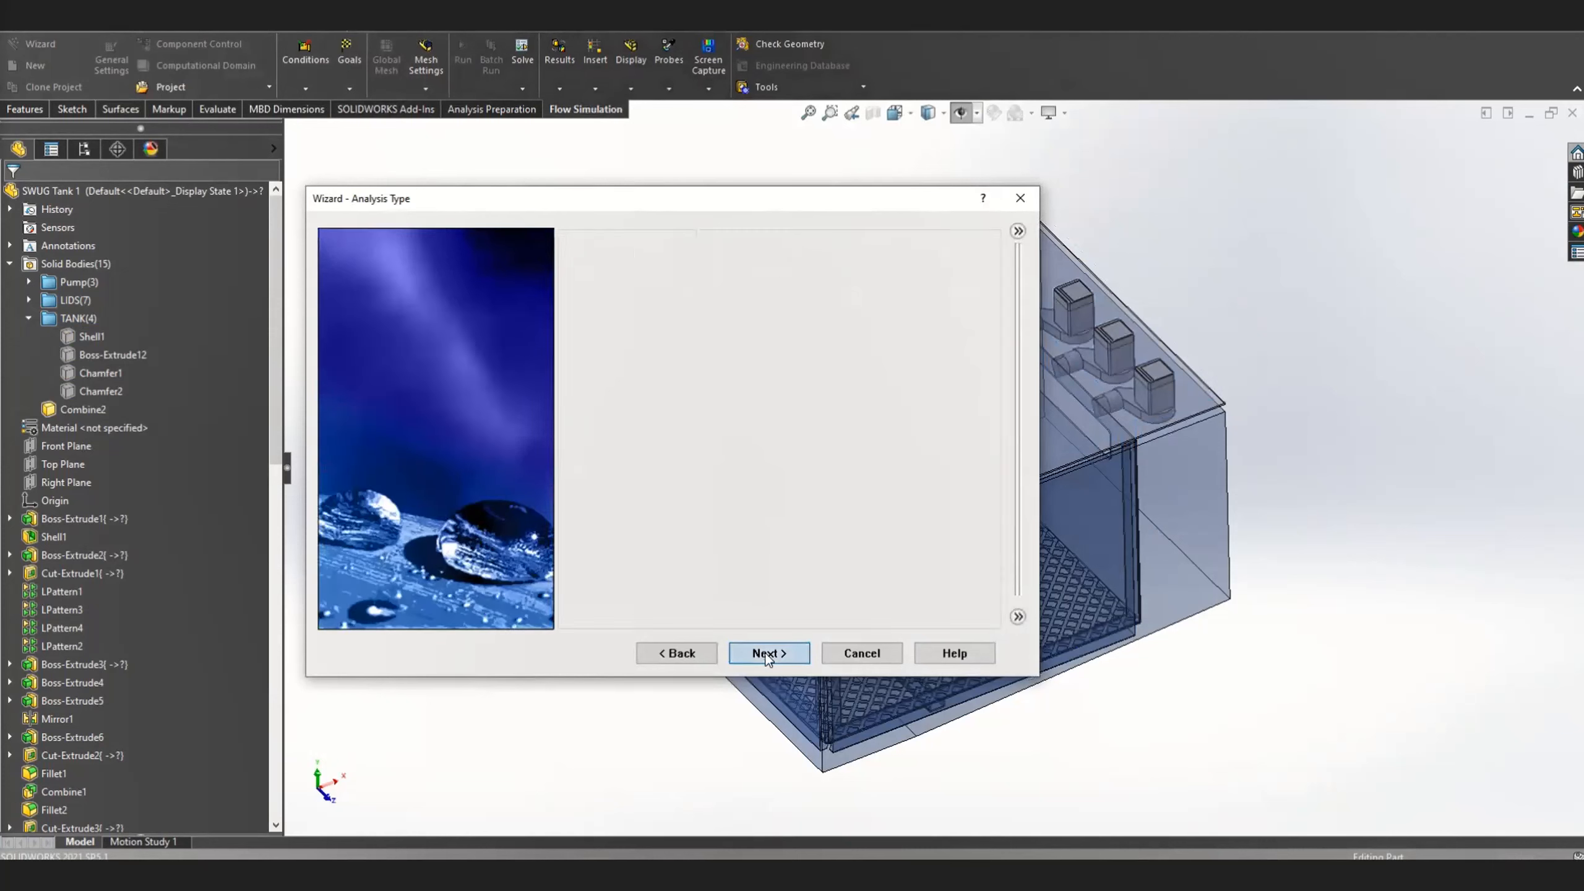
Add Air from the gases and Water from the liquids as project fluids, with both enabled as default fluids
click(571, 252)
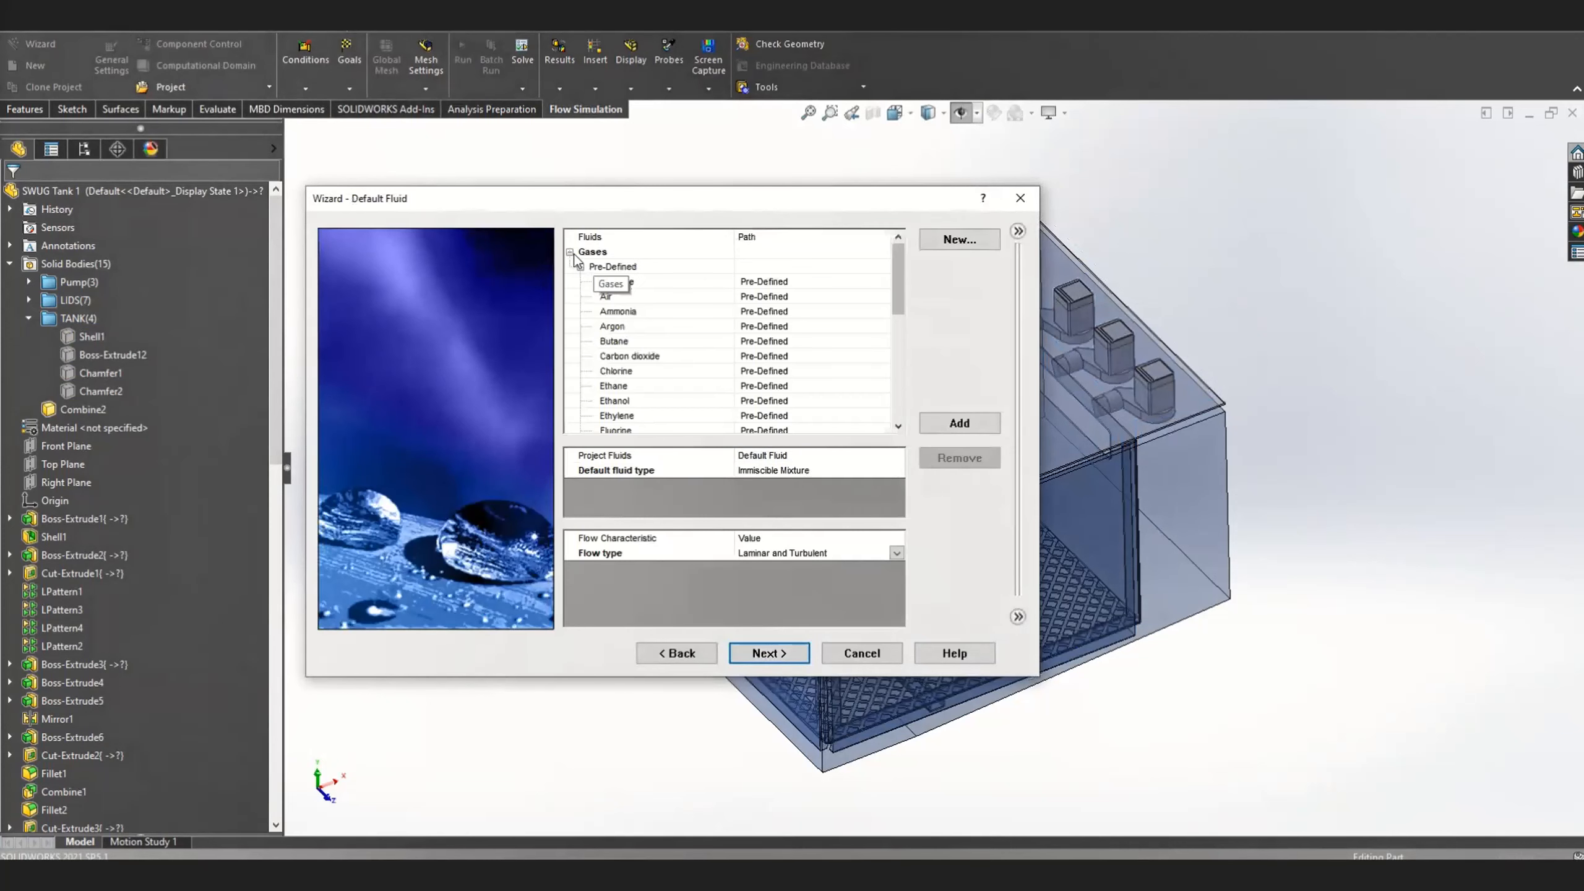
double_click(618, 297)
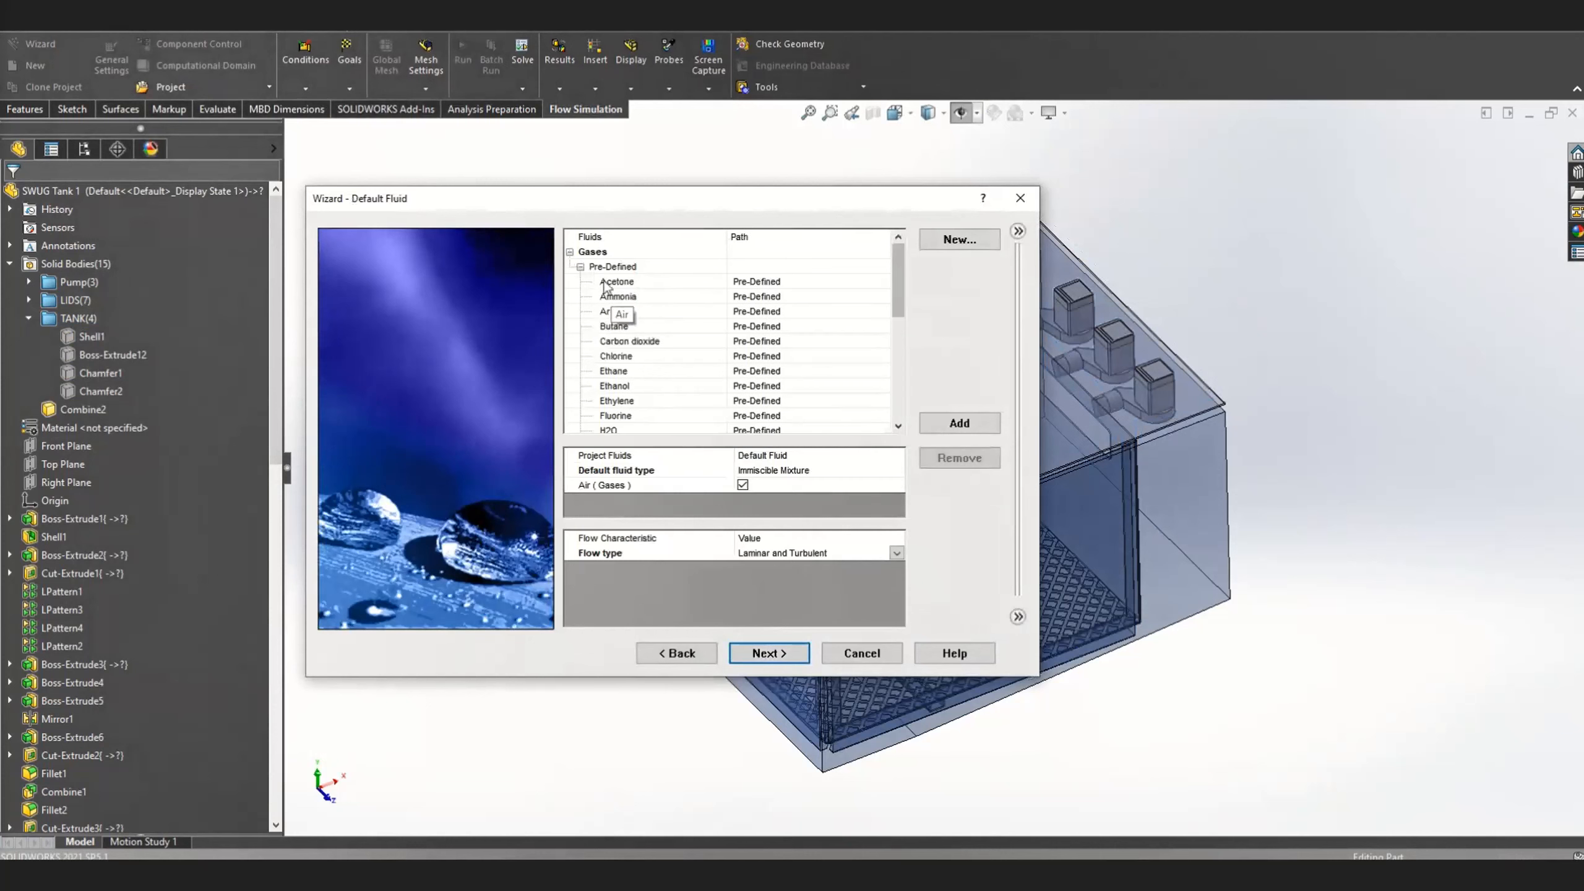
click(570, 252)
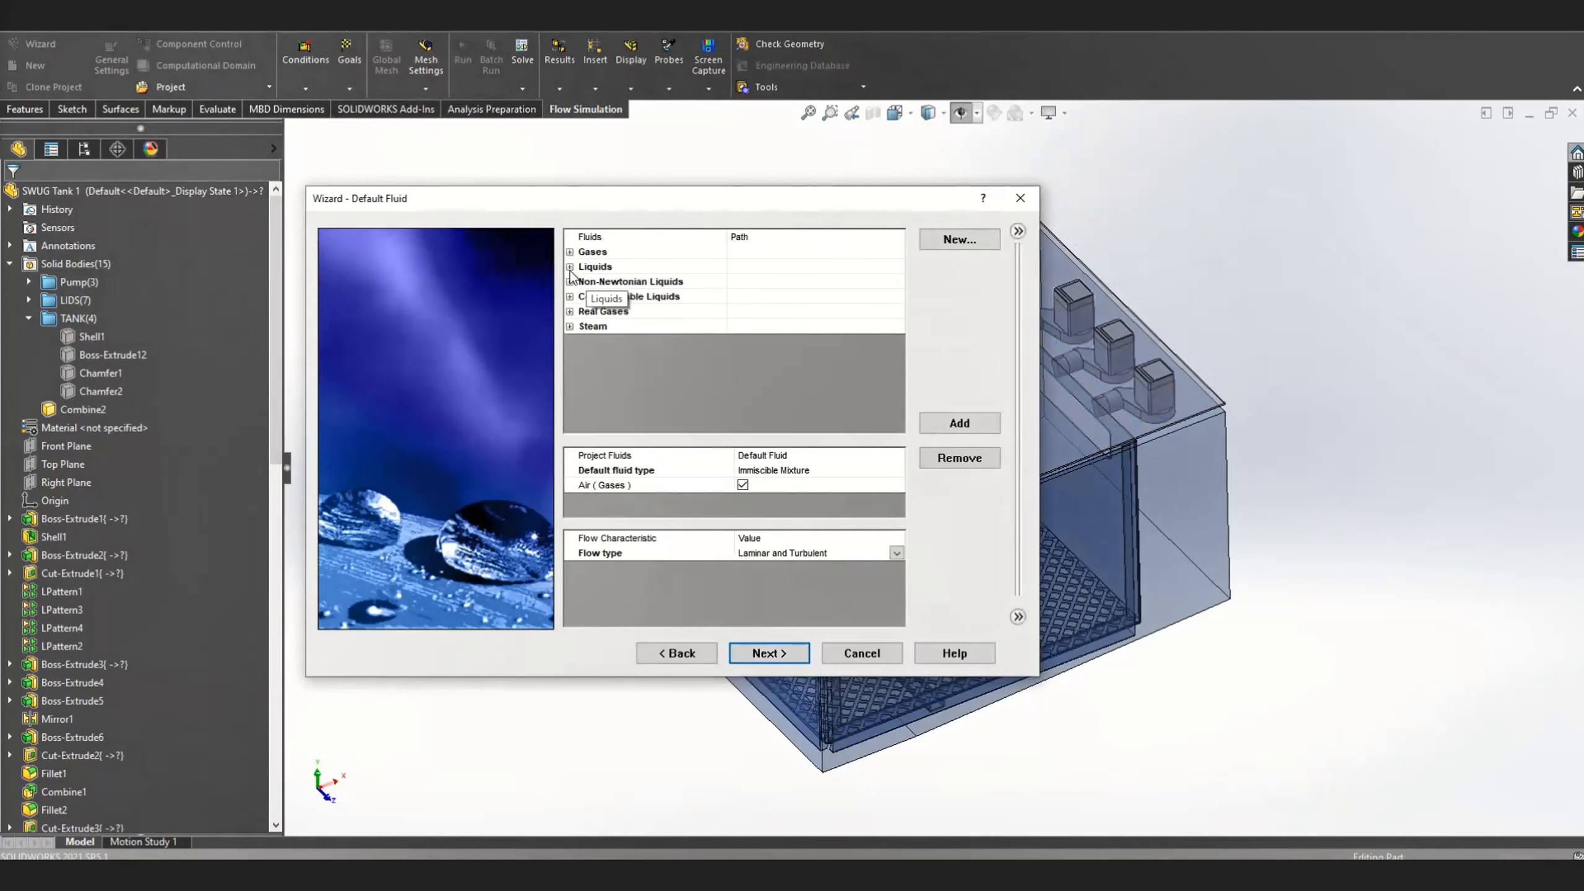
click(570, 267)
scroll(612, 345, down, 3)
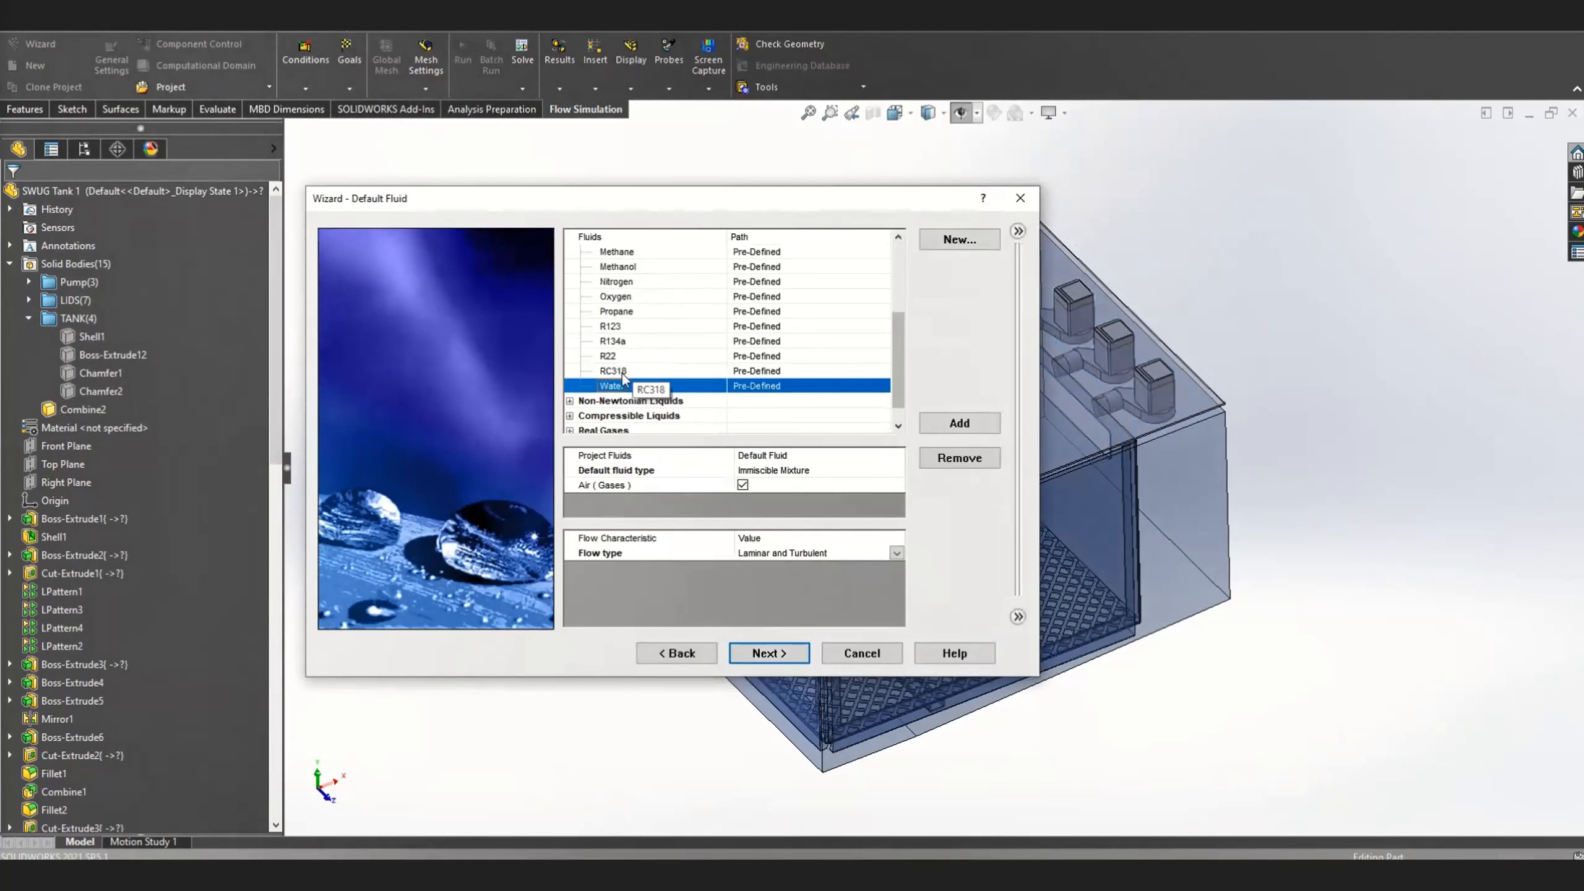
double_click(626, 384)
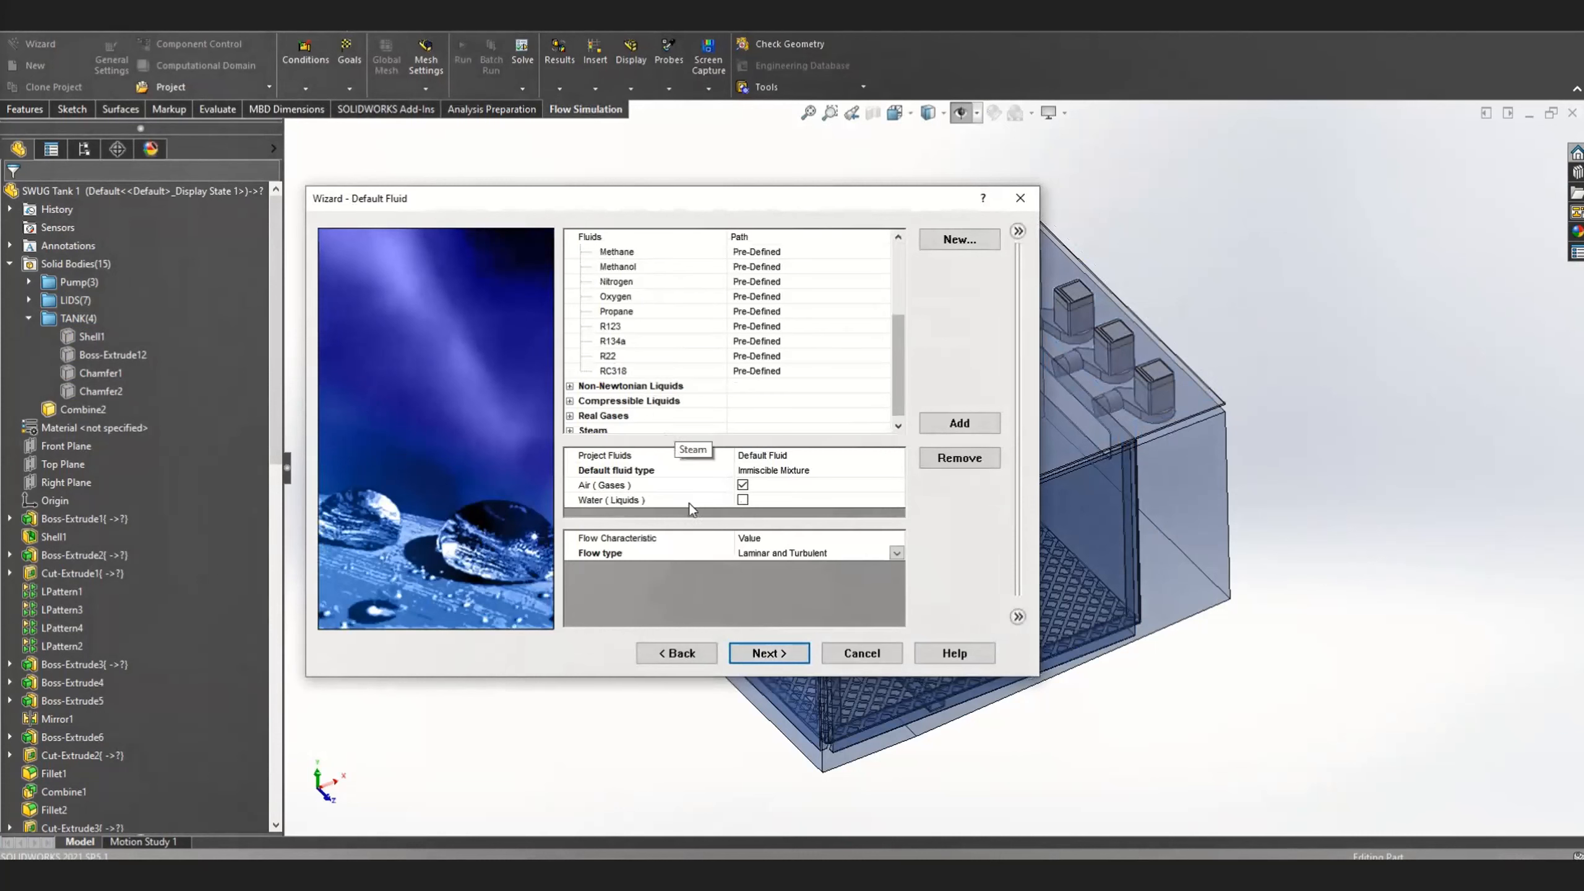
click(743, 499)
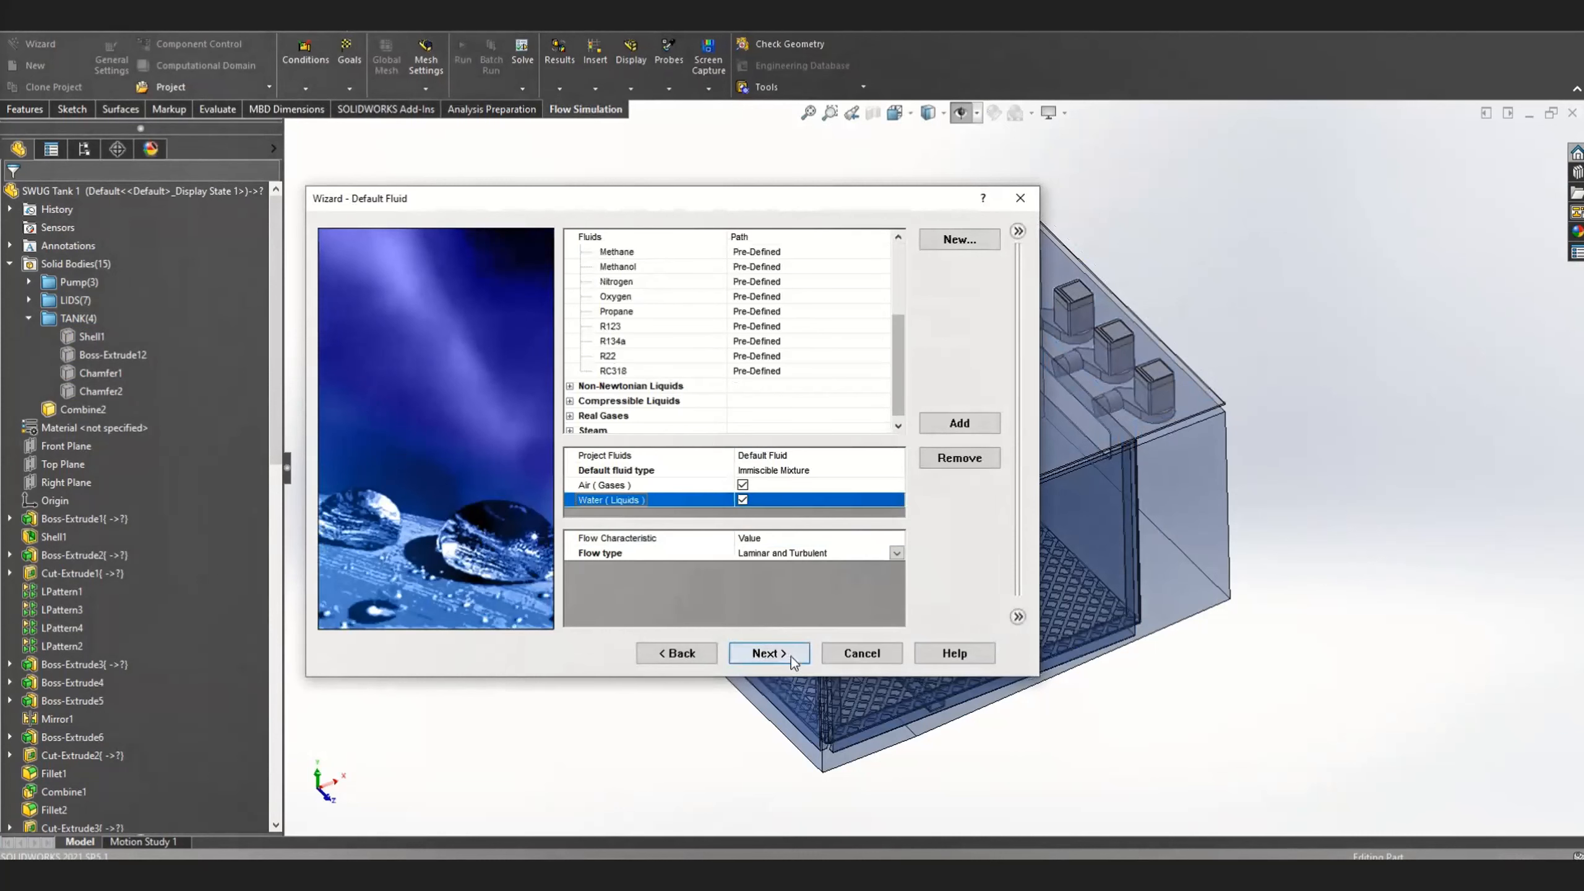
Accept the fluids, keep the default wall and initial conditions, and finish the project wizard
click(791, 657)
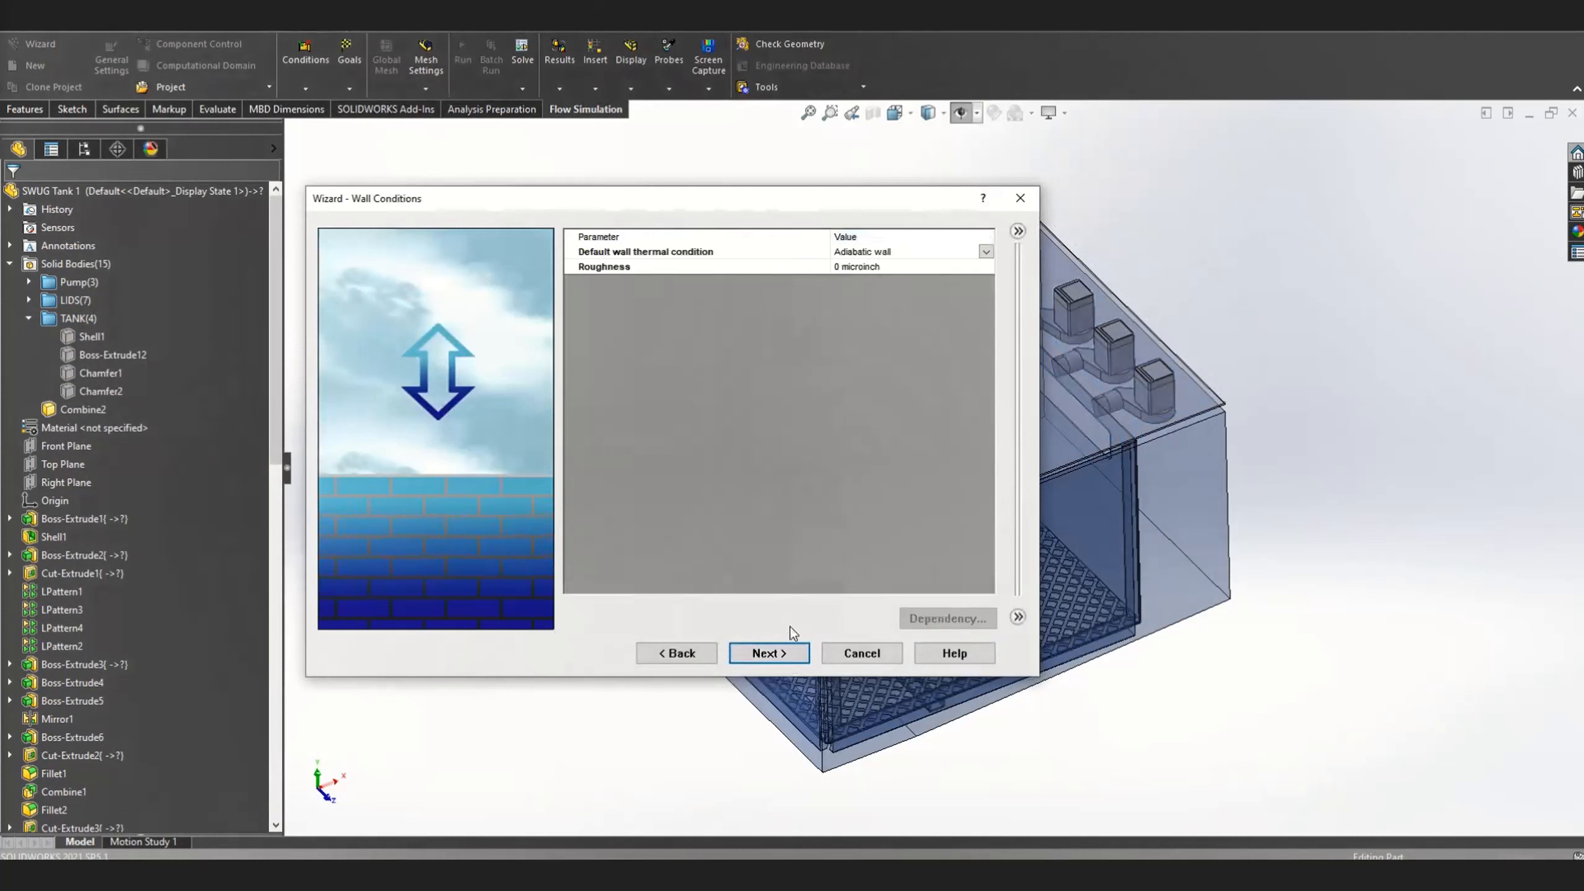
click(769, 653)
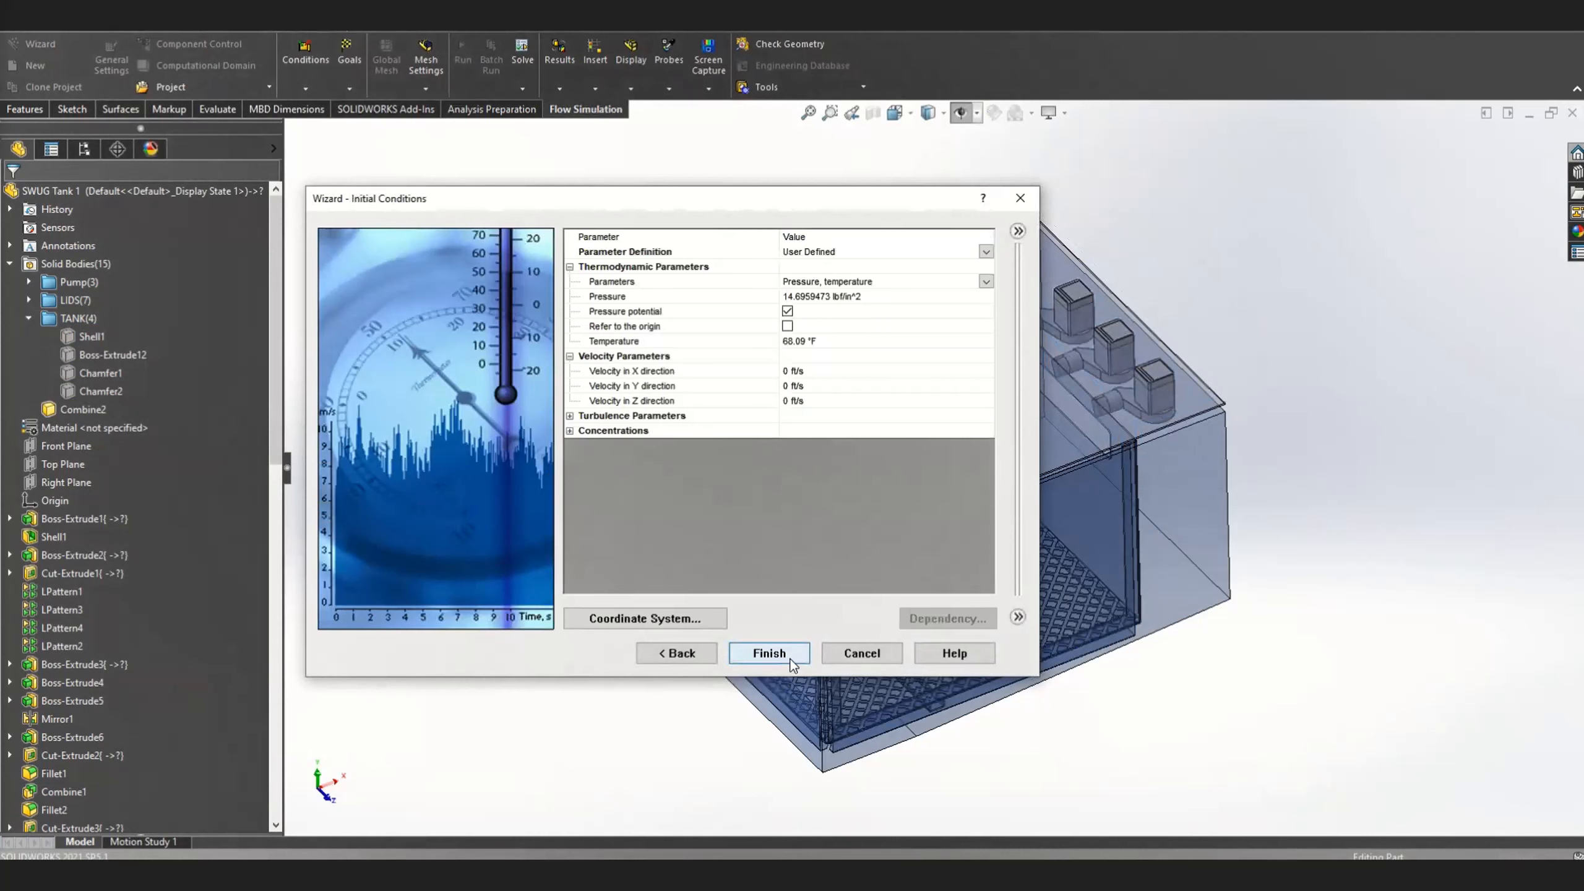
click(790, 659)
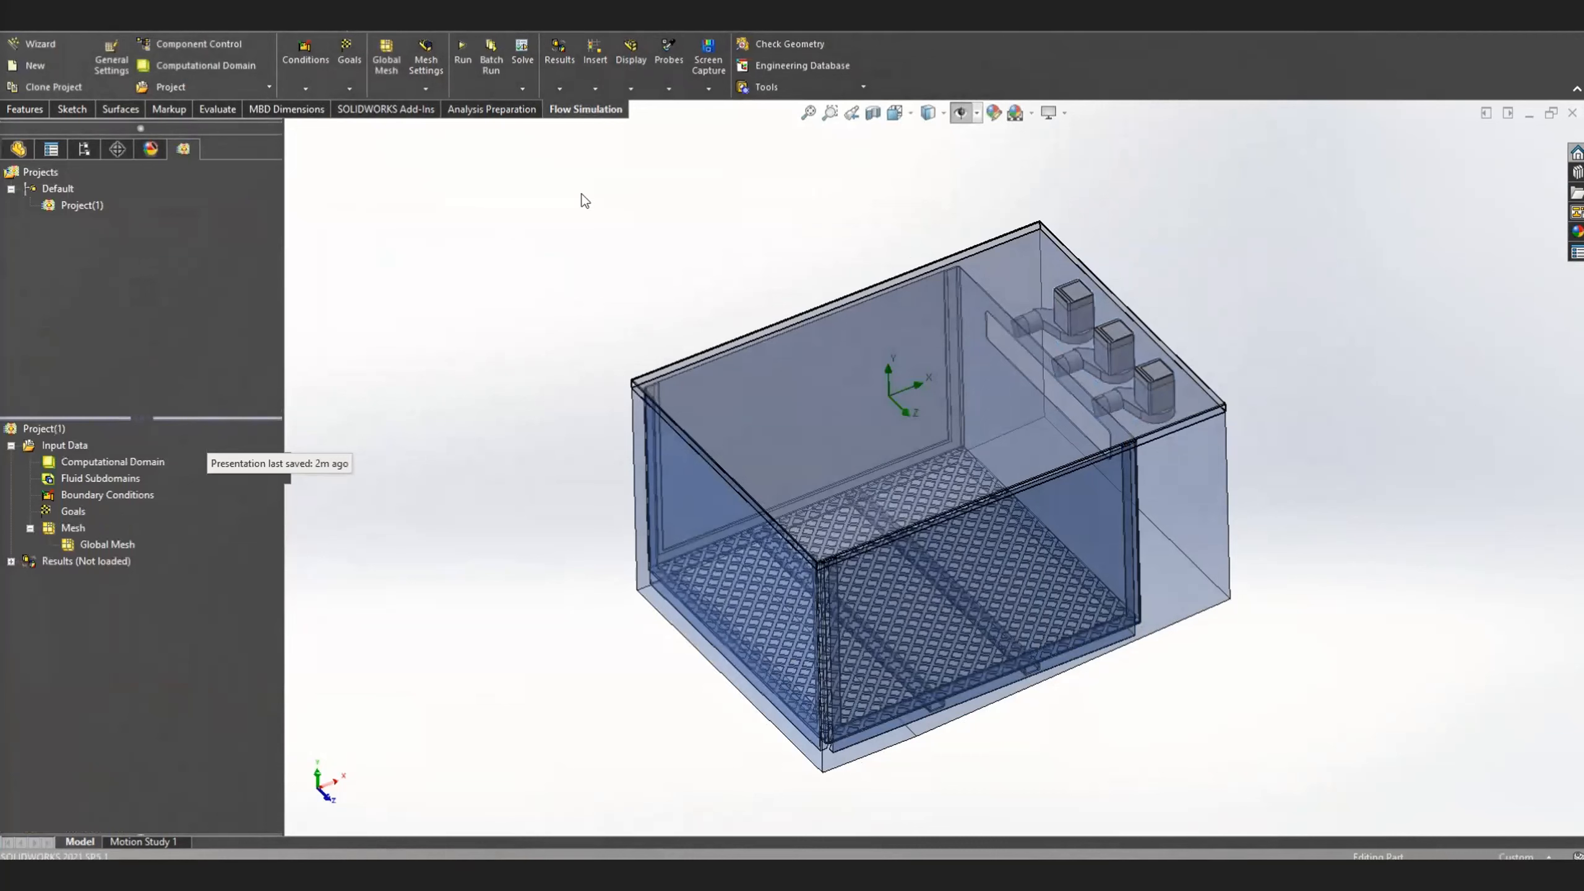
Start a new initial condition and select the Combine2 solid body as its region
click(97, 461)
middle_drag(844, 498, 482, 289)
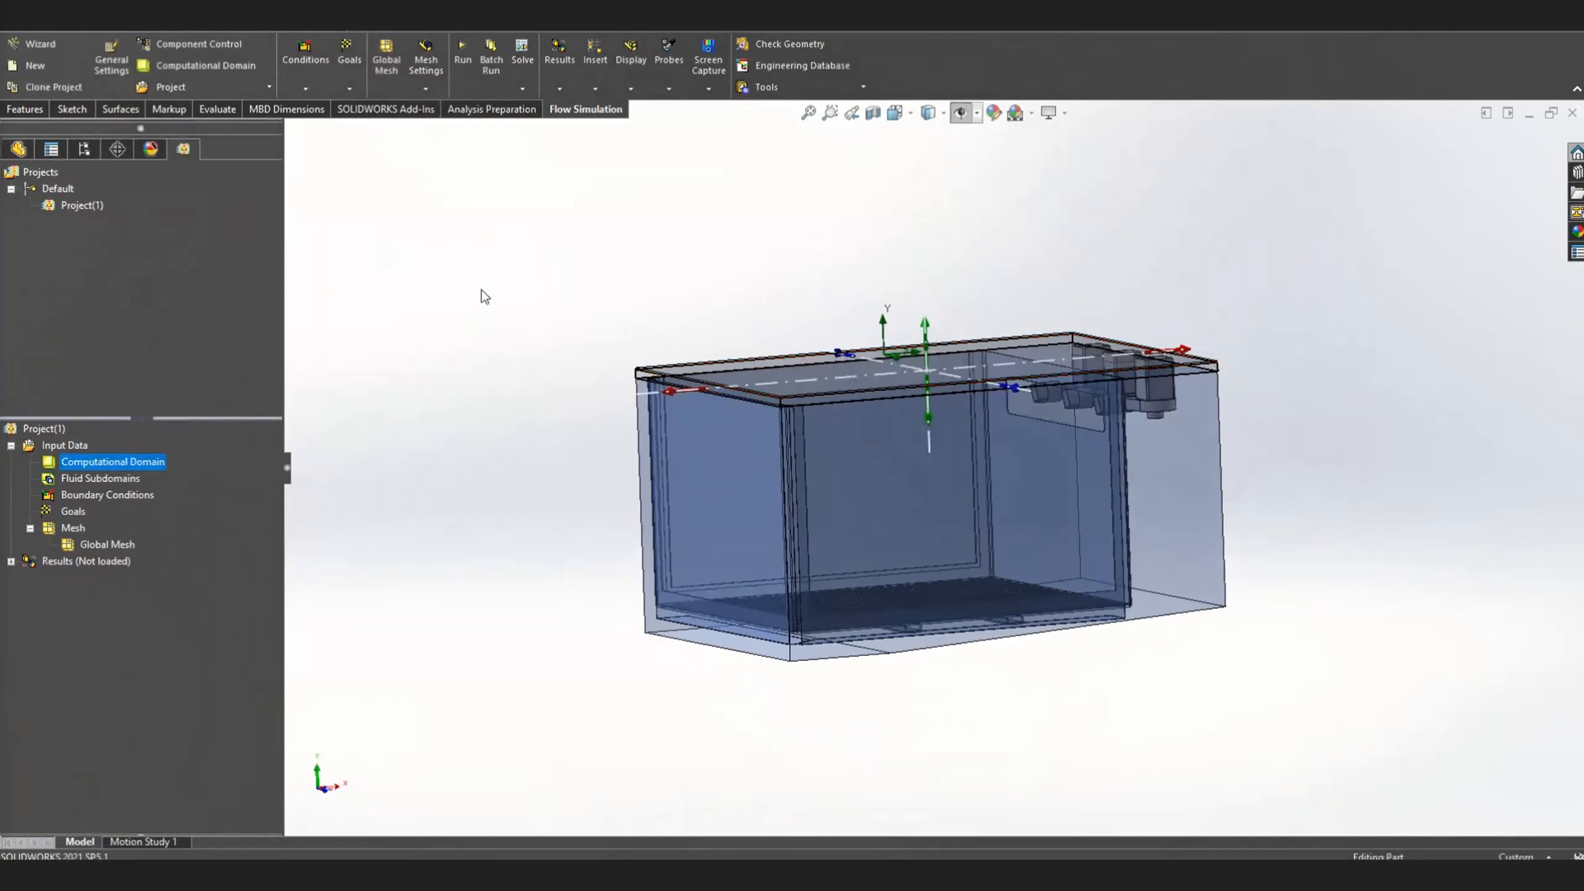
click(426, 317)
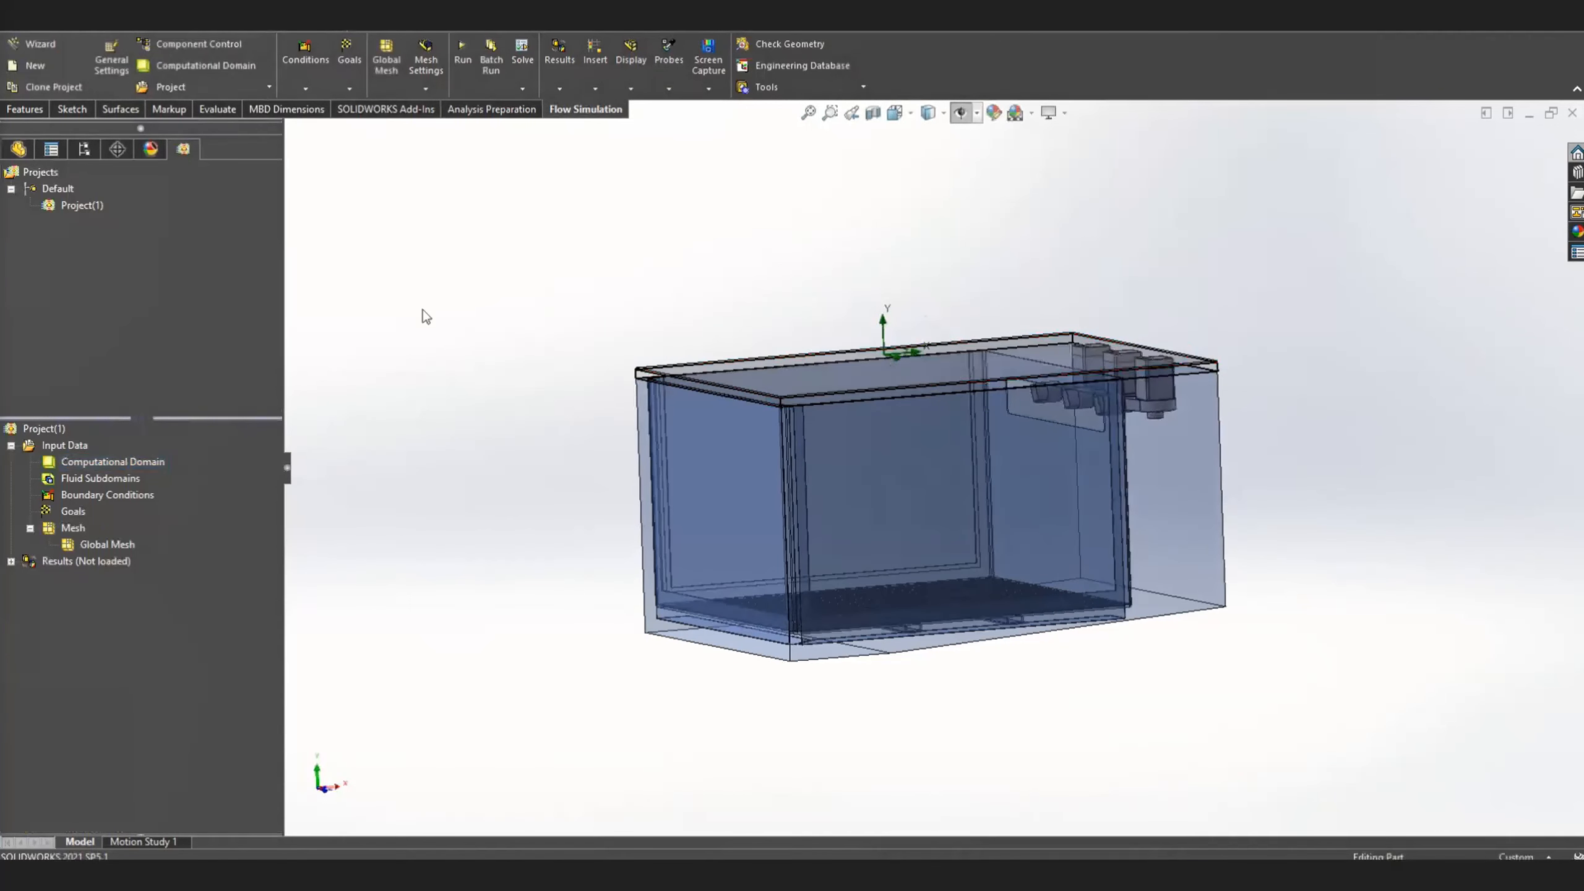
click(305, 88)
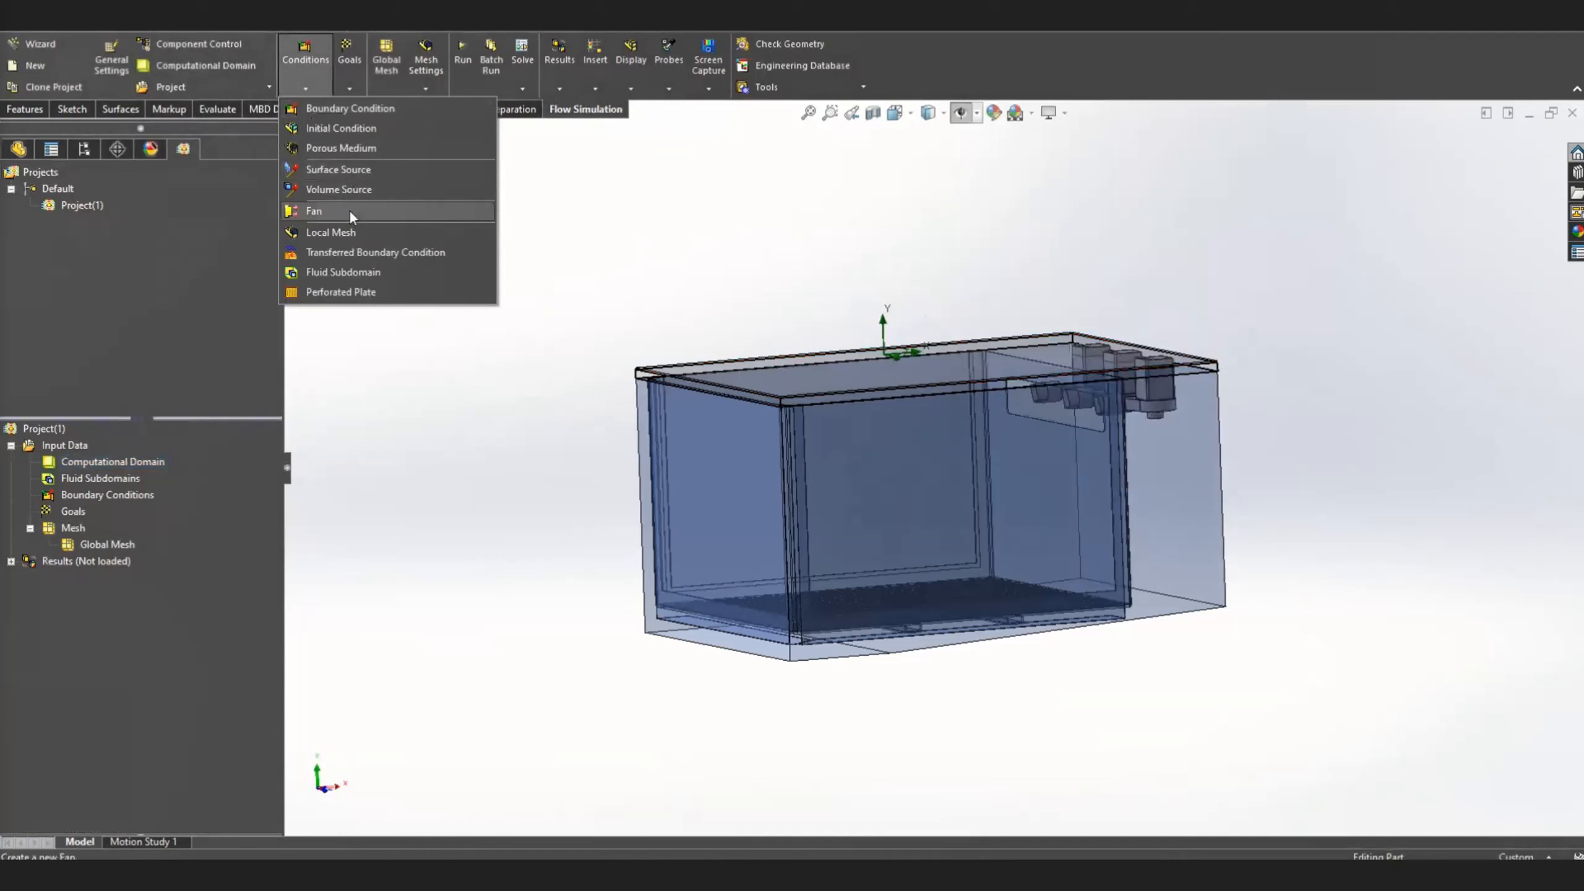
click(339, 129)
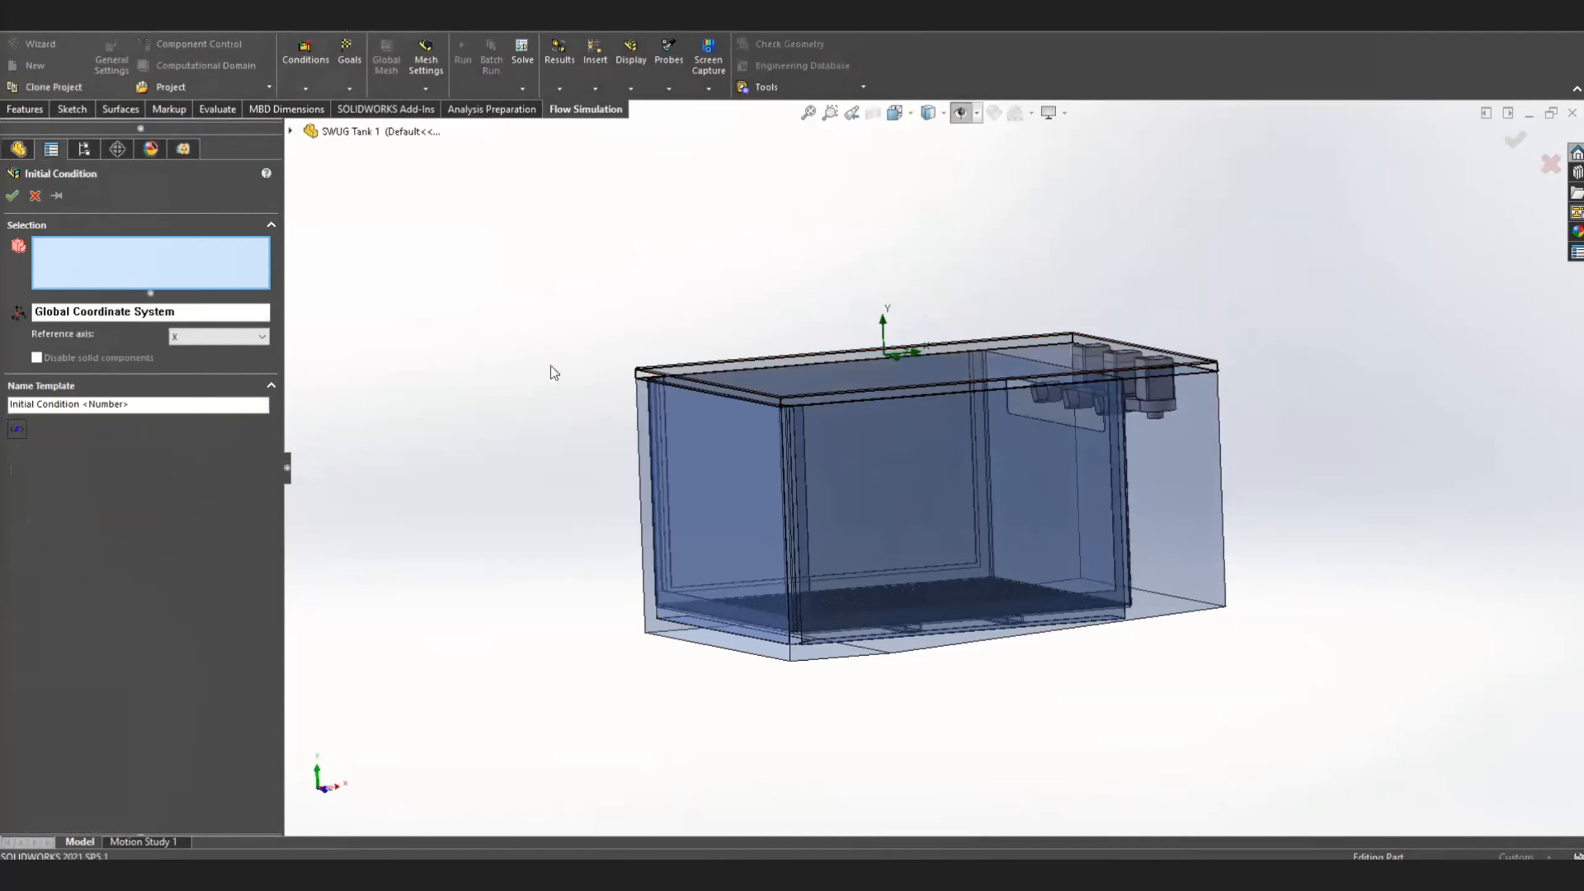
click(1205, 500)
right_click(209, 269)
click(315, 276)
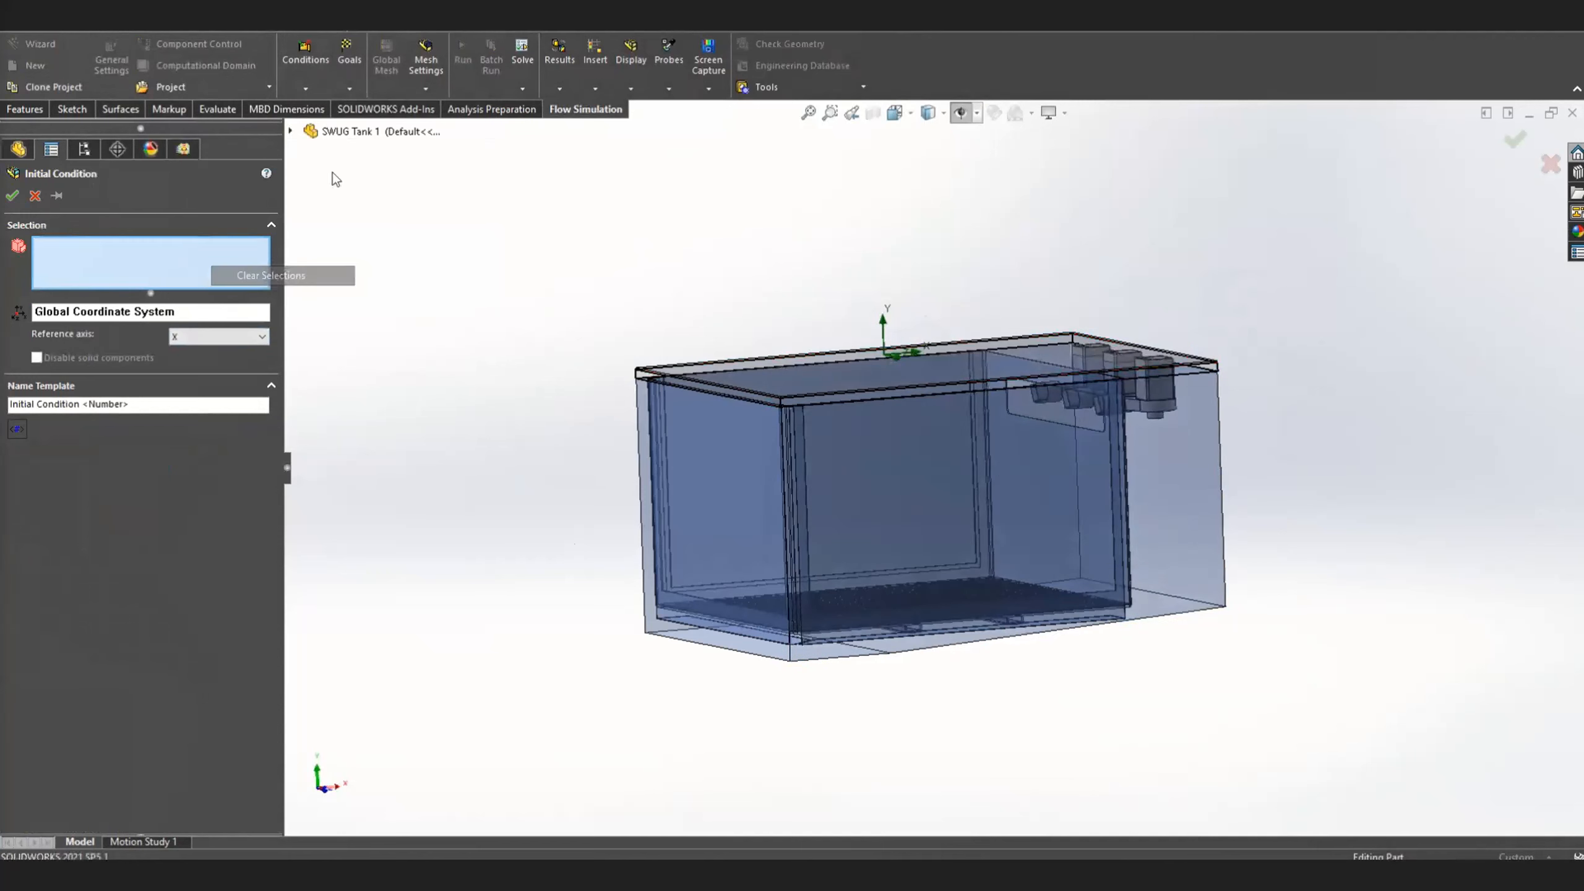
click(290, 132)
click(324, 205)
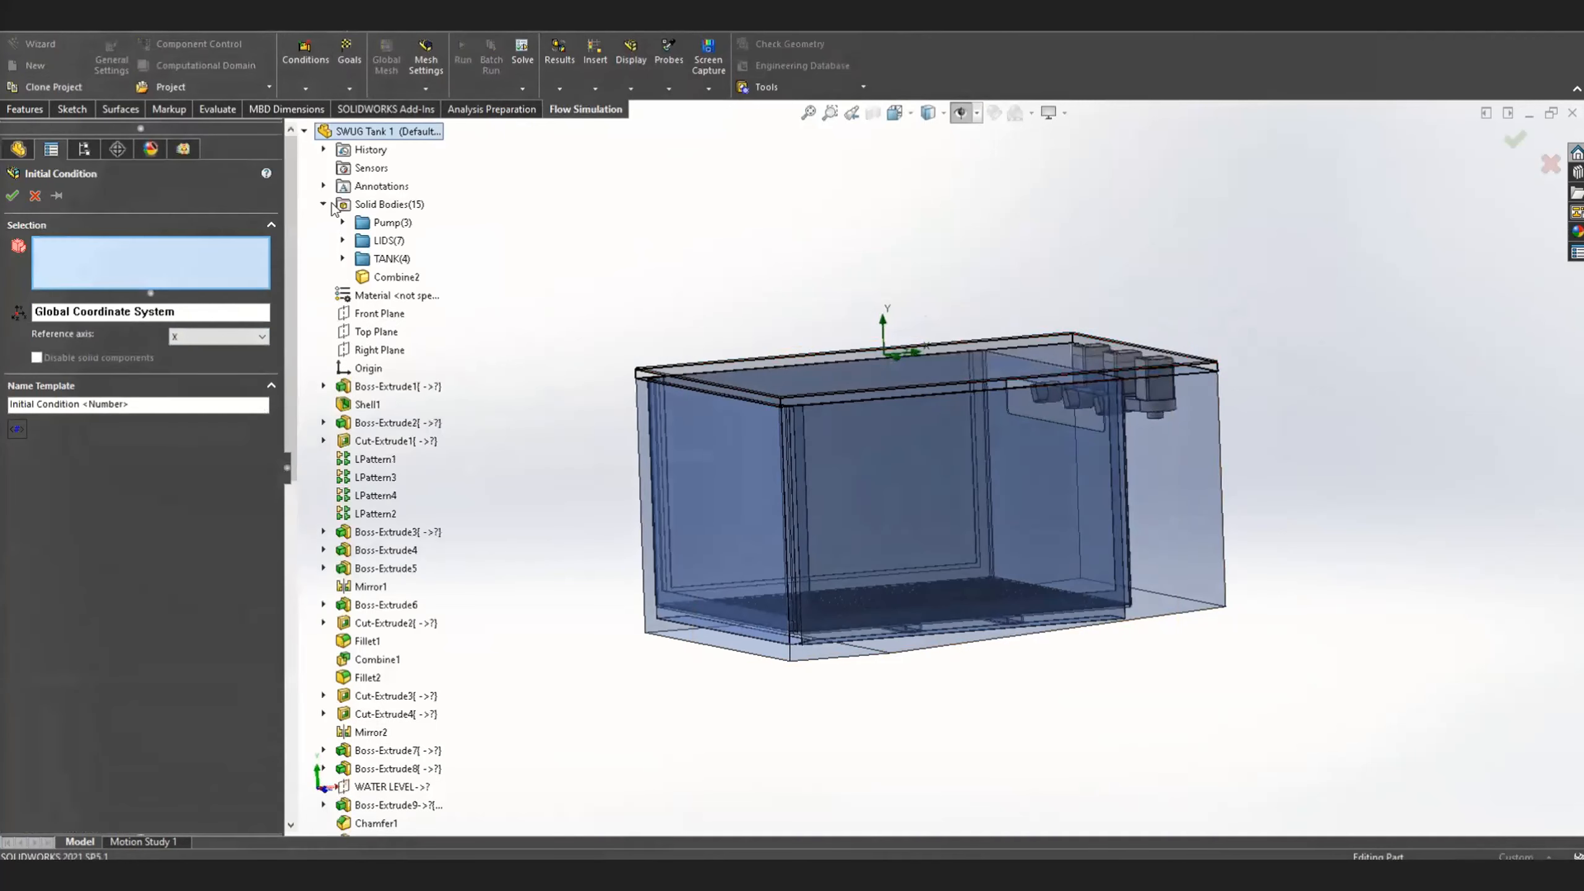
click(387, 284)
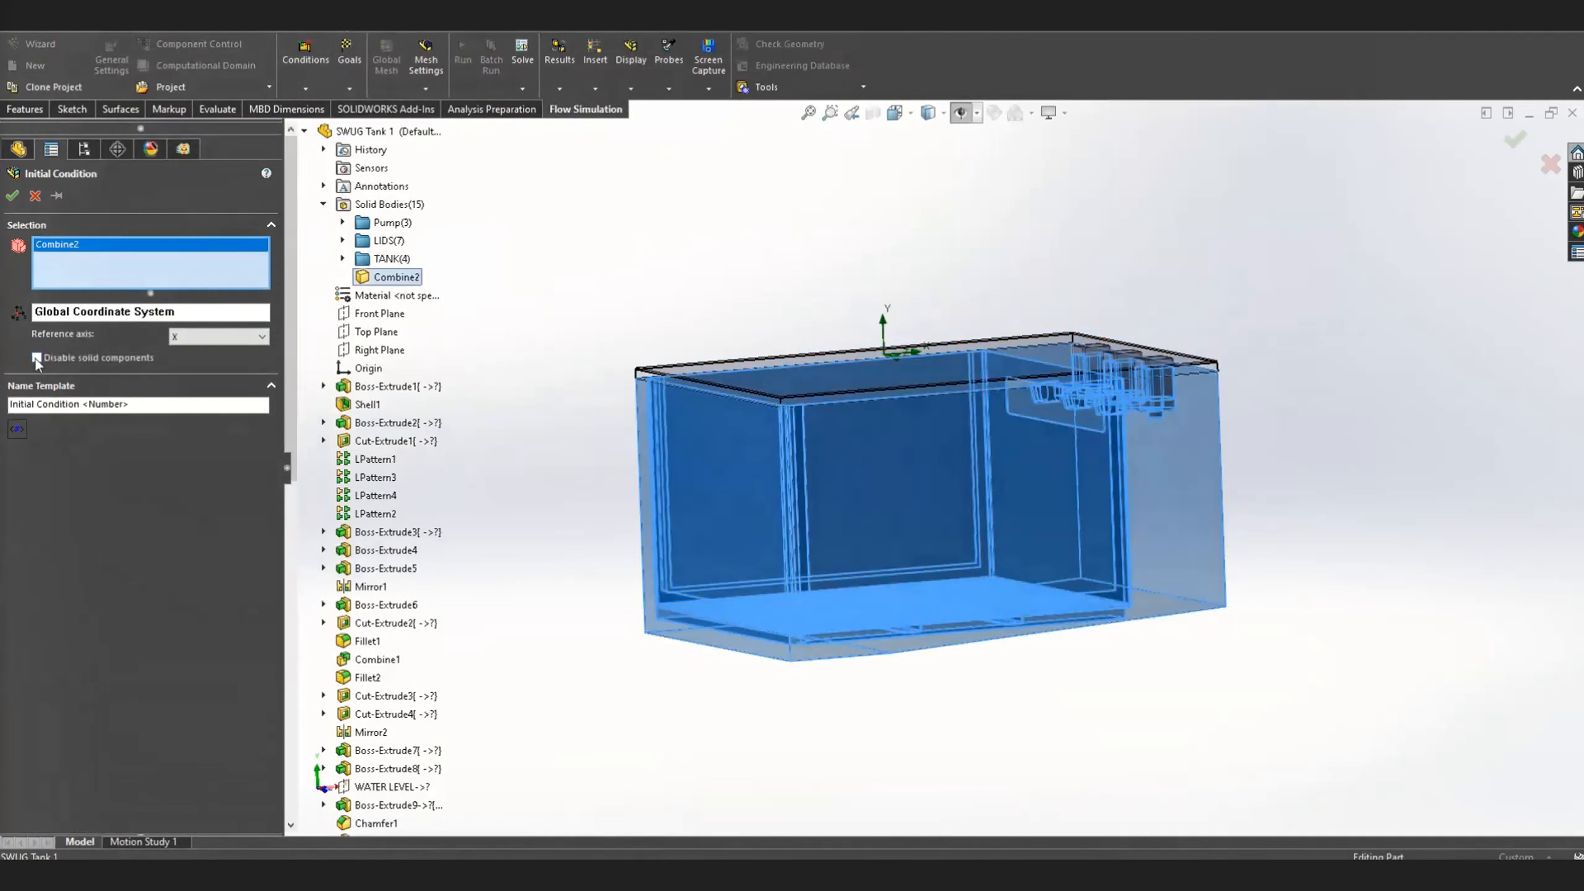
Disable the solid components for the initial condition and set its substance concentration to Water
click(36, 358)
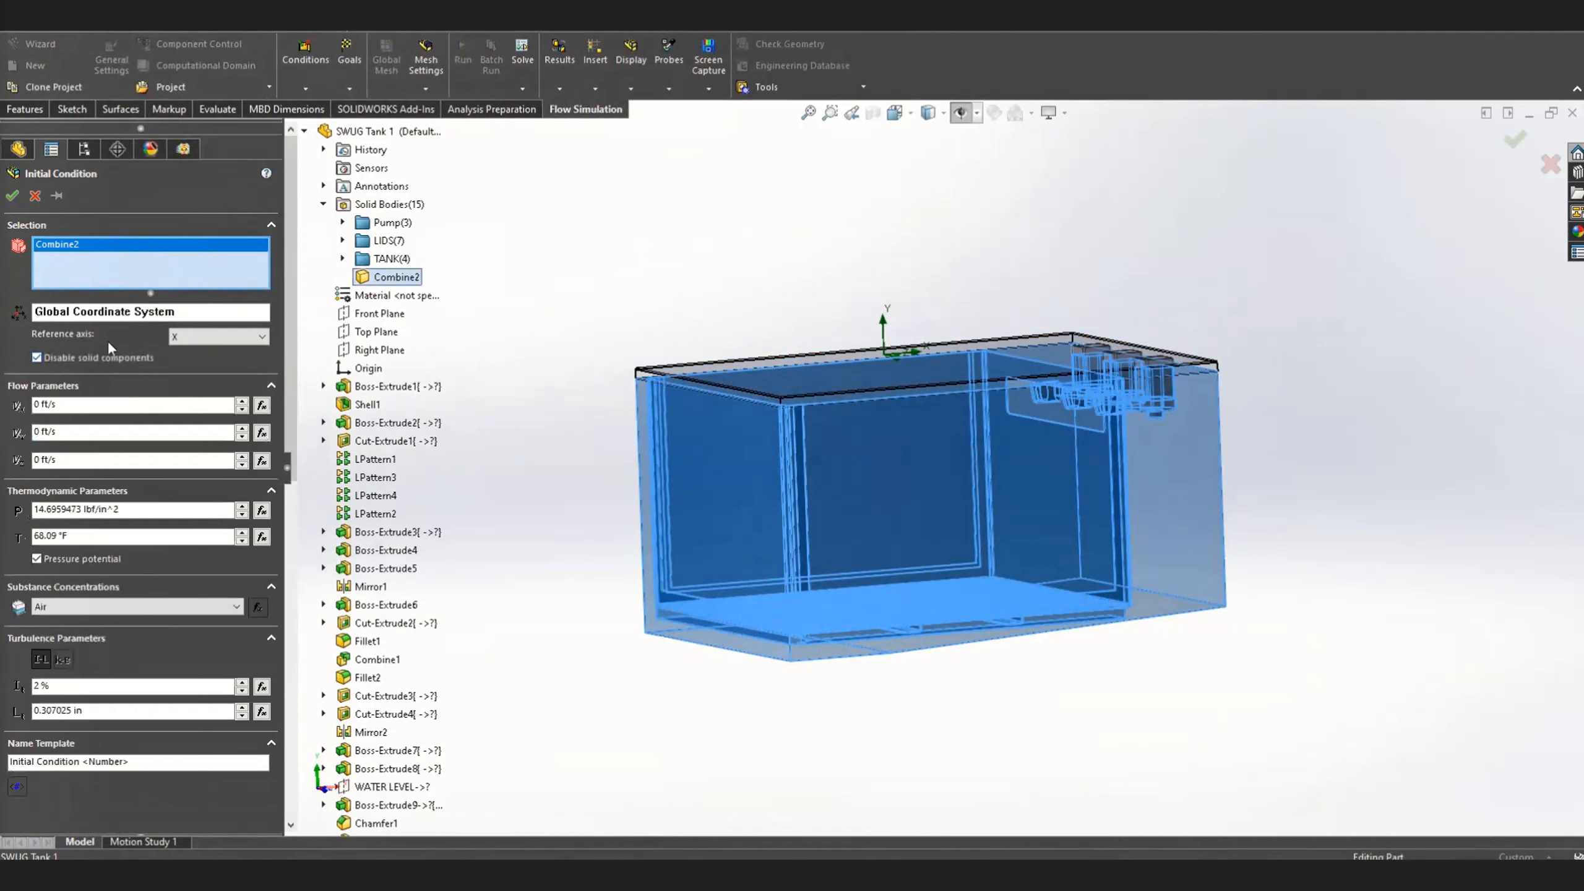
click(100, 605)
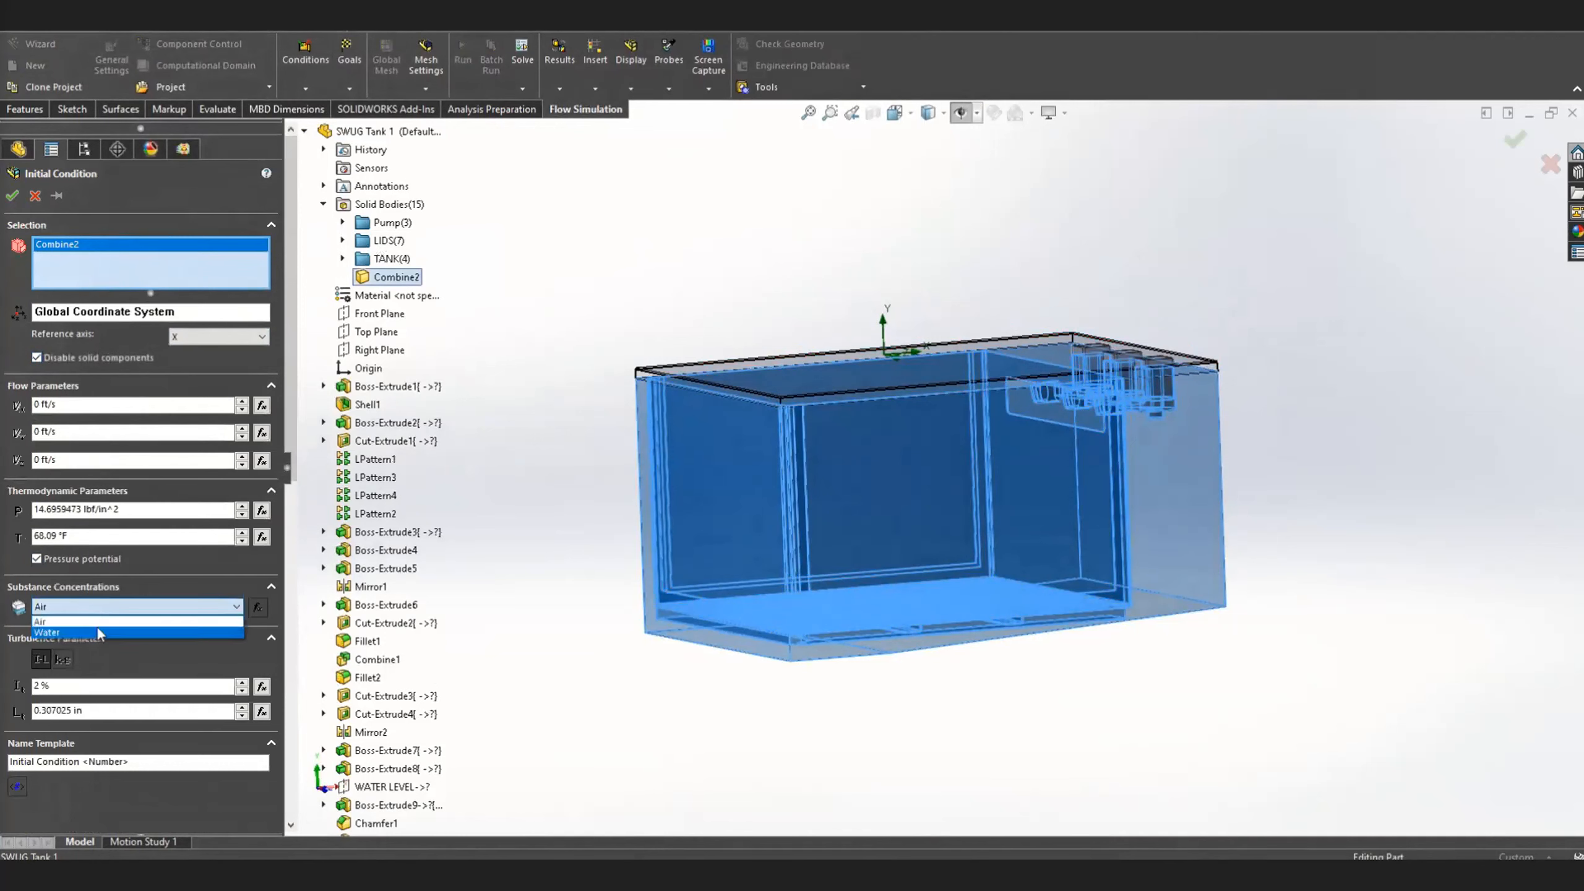
click(96, 628)
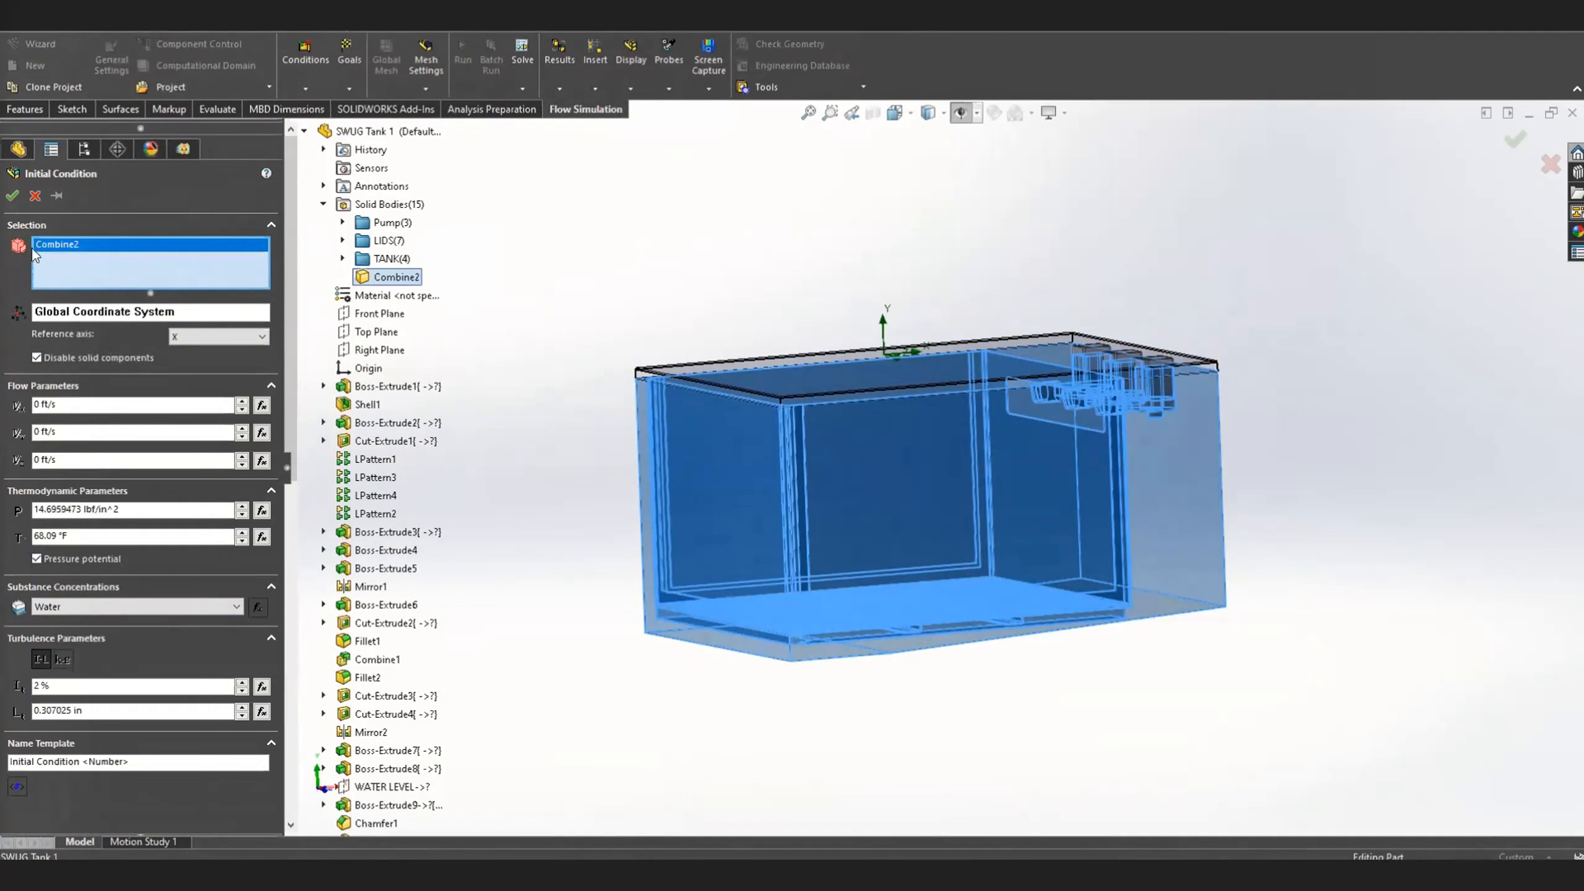
Set the initial condition's temperature to 15 and accept the condition
click(50, 536)
text(156)
click(174, 561)
click(12, 196)
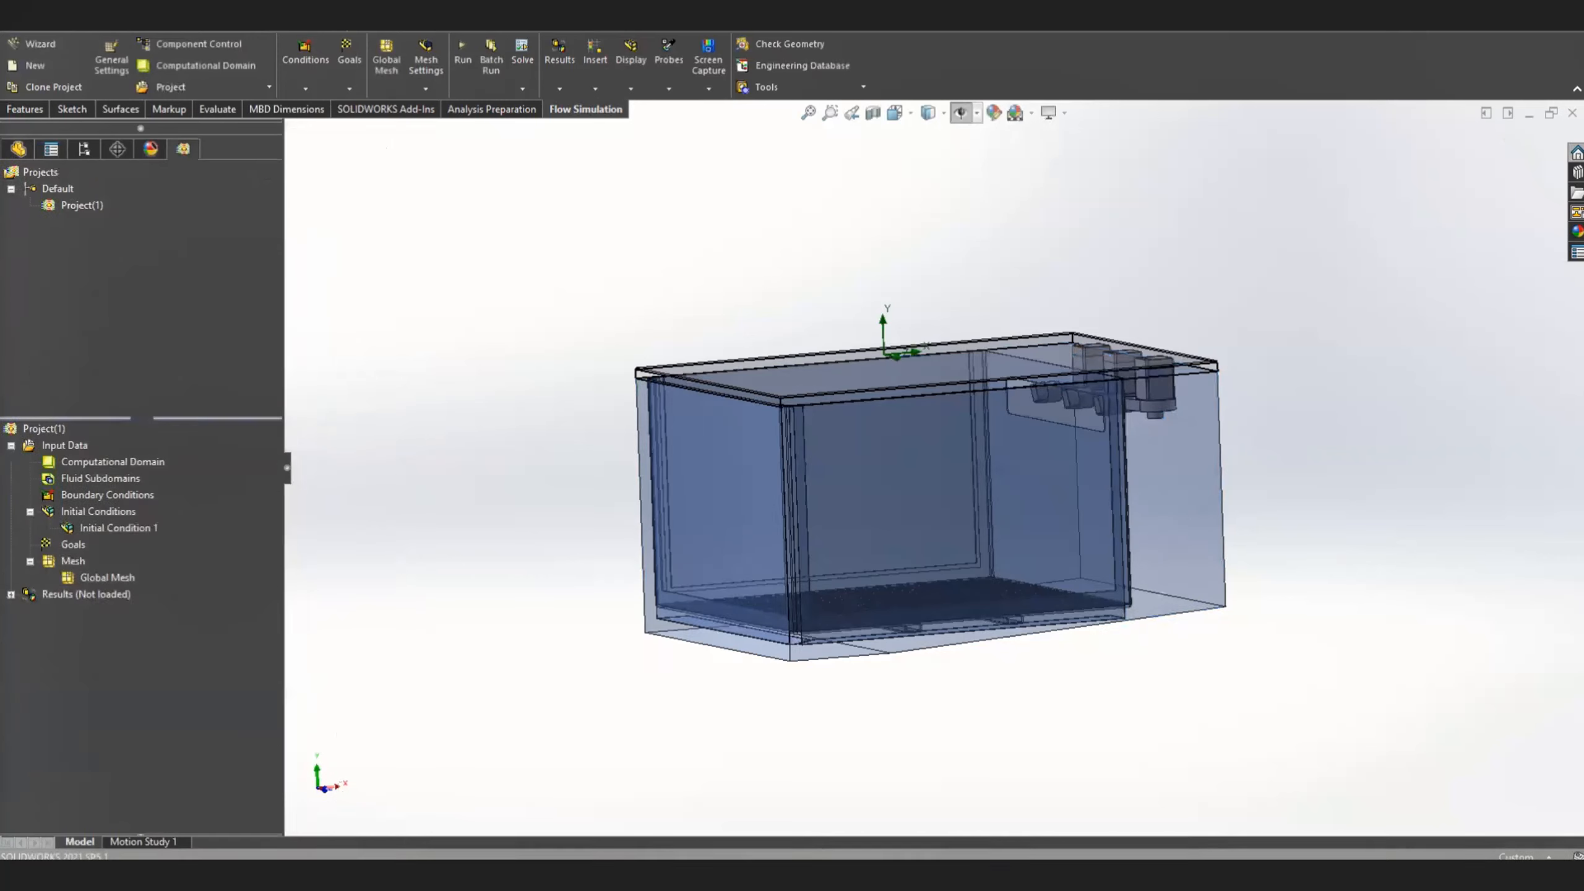
Start a new boundary condition as a pressure opening of type Environment Pressure
right_click(114, 495)
click(200, 509)
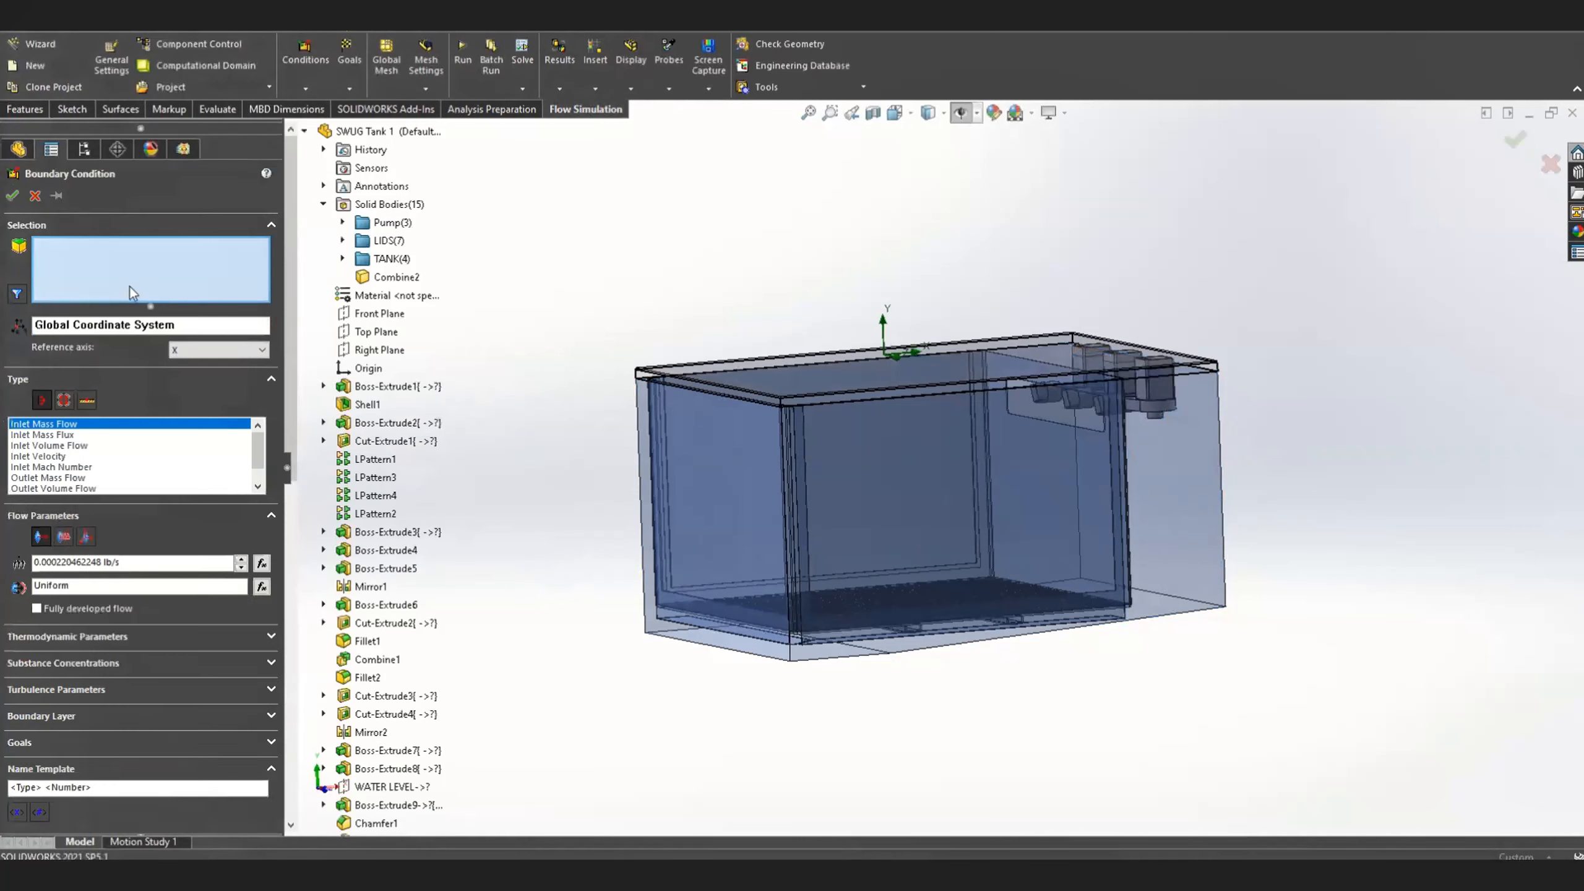
click(75, 445)
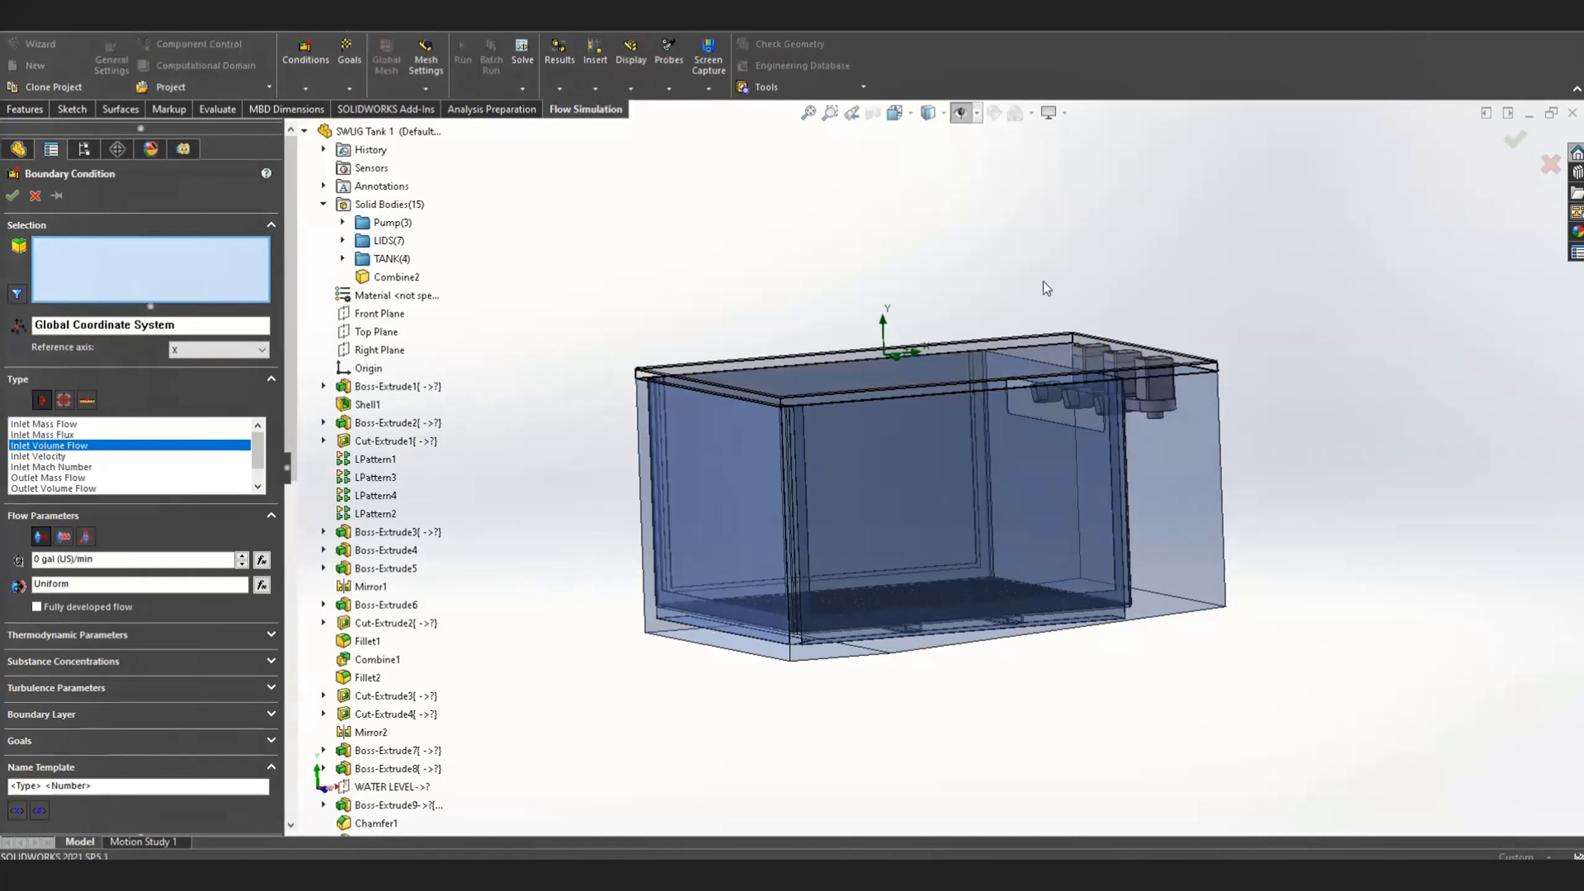
click(64, 400)
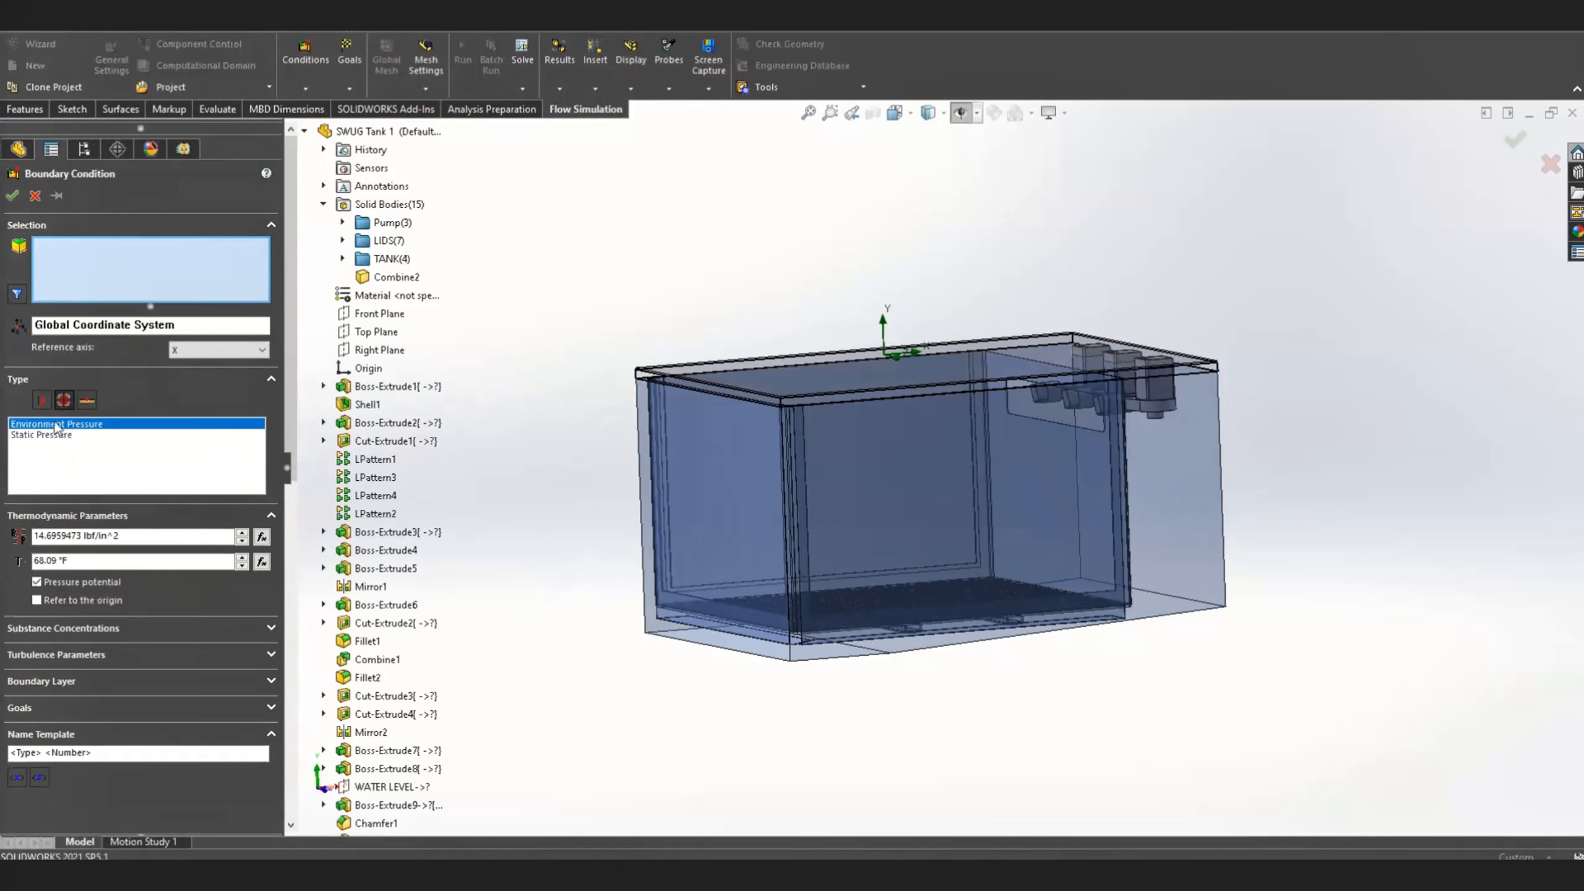
Apply the environment pressure to the inner face of the Boss-Extrude22 lid covering the tank and accept the boundary condition
scroll(868, 266, down, 1)
middle_drag(867, 266, 857, 315)
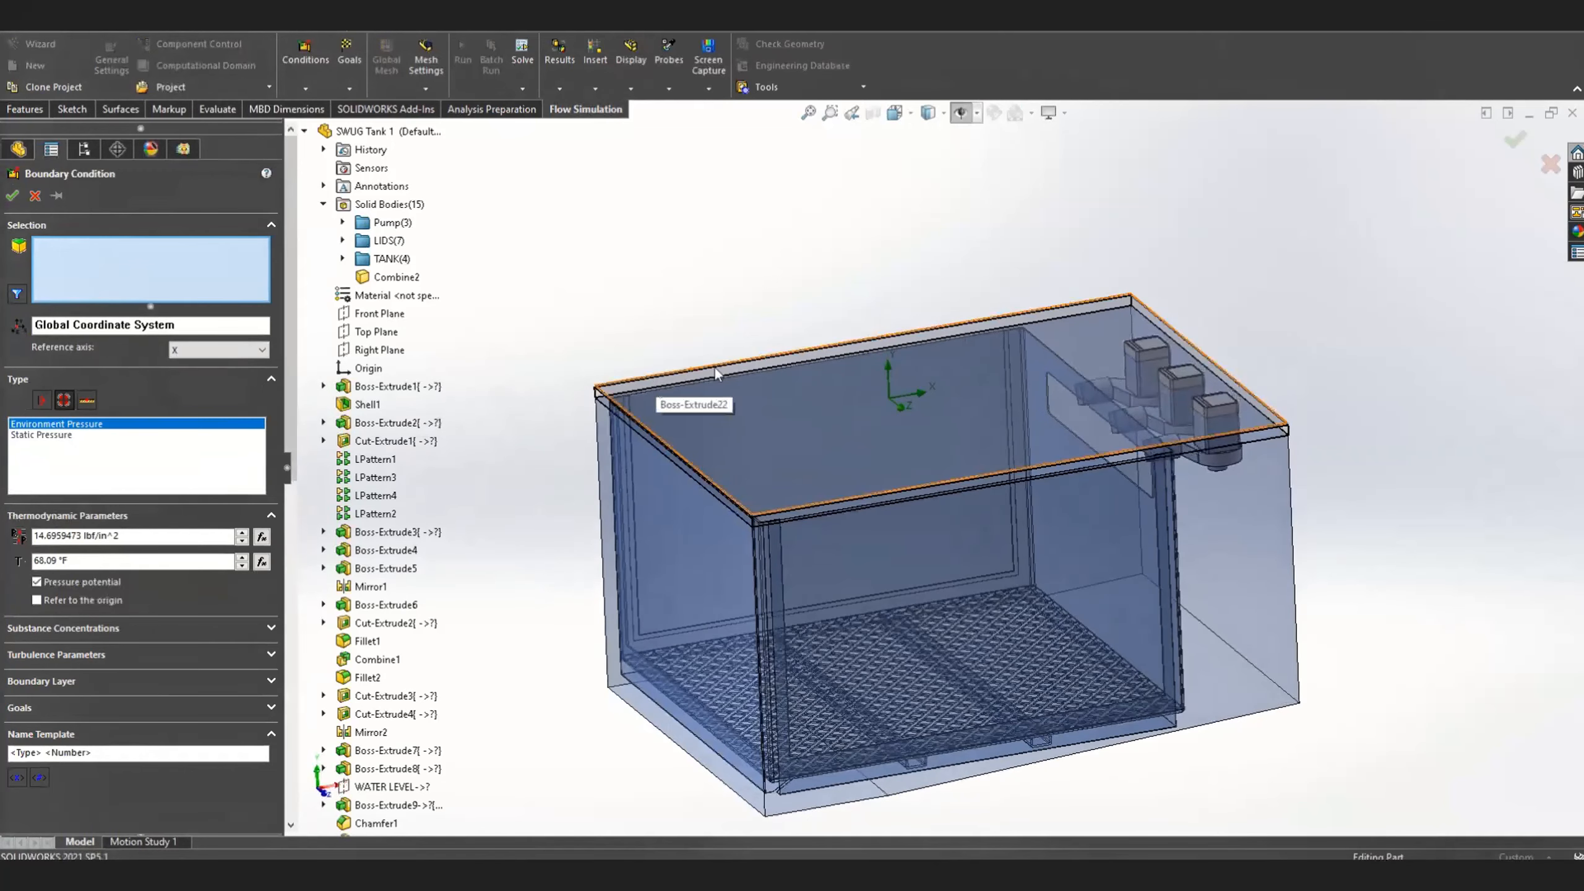
right_click(1067, 315)
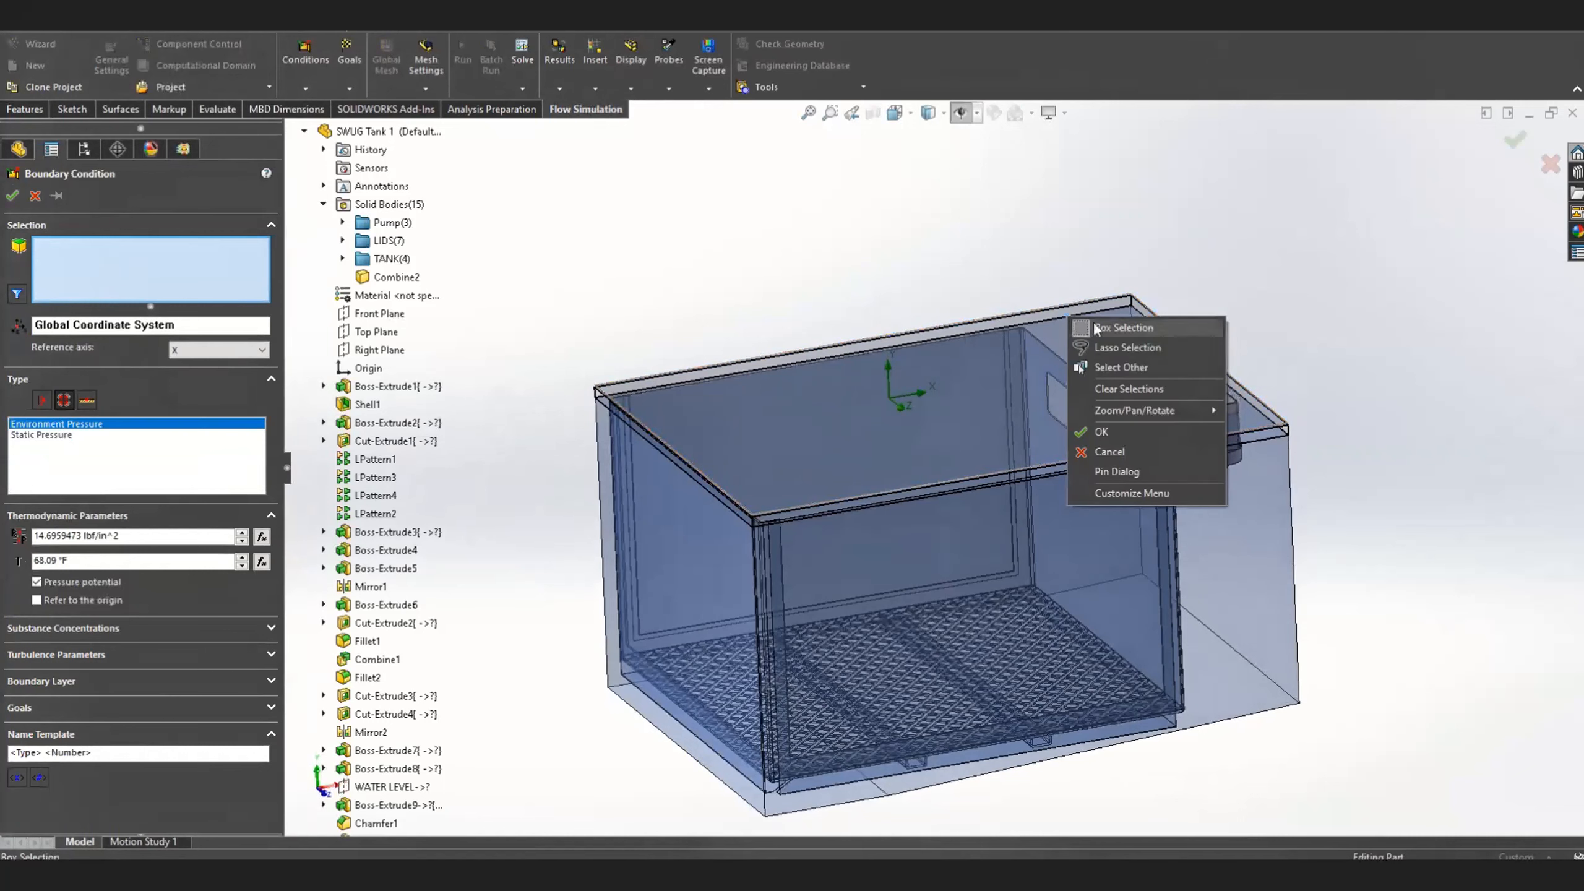
click(1116, 365)
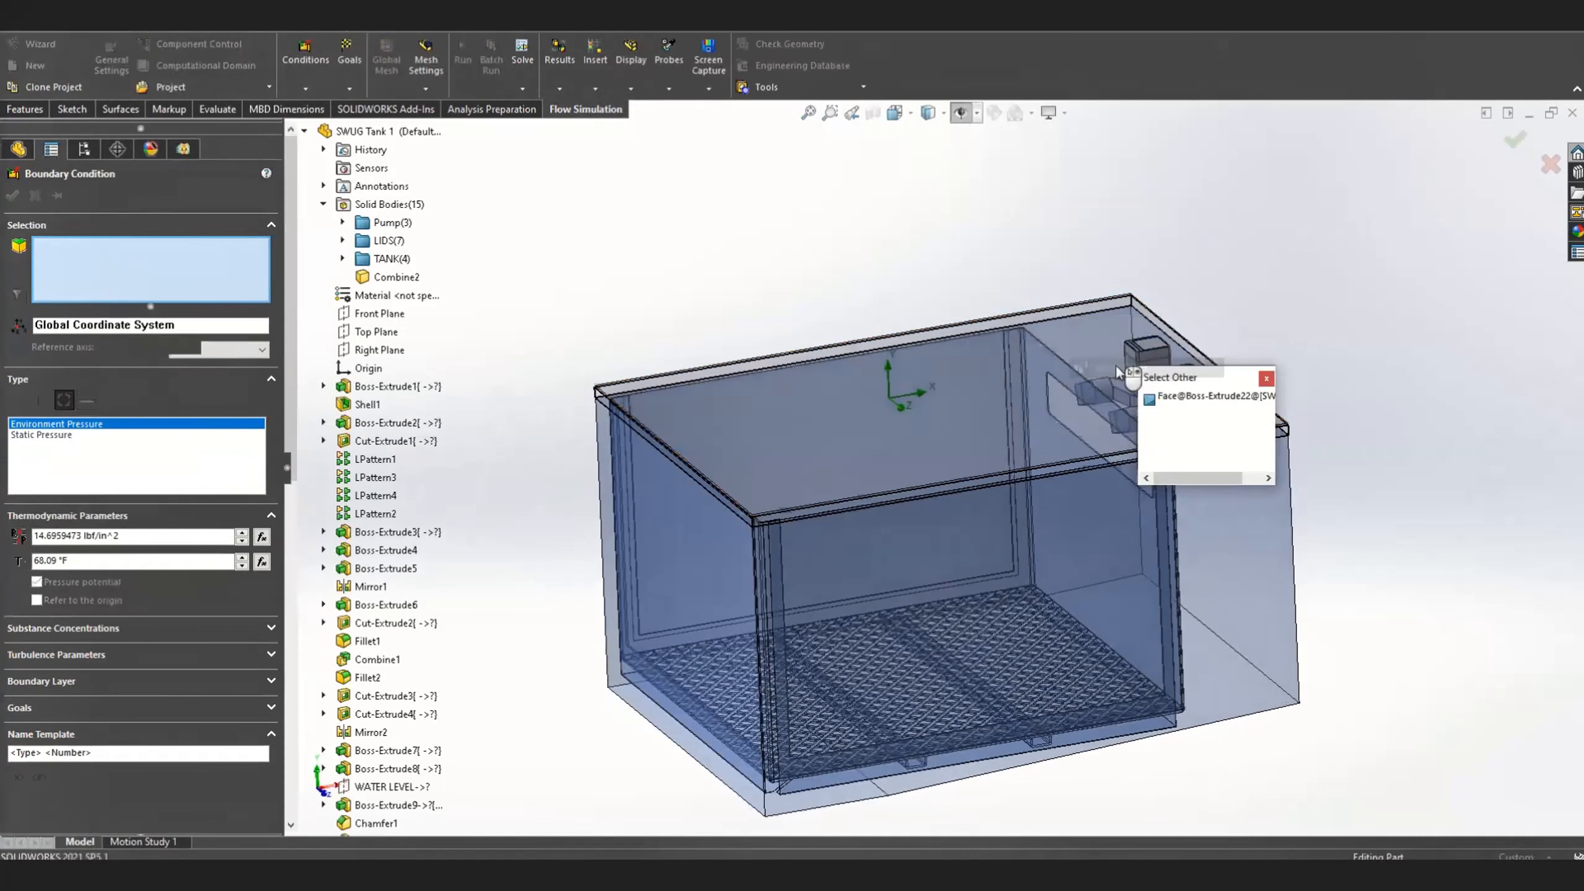
click(1171, 400)
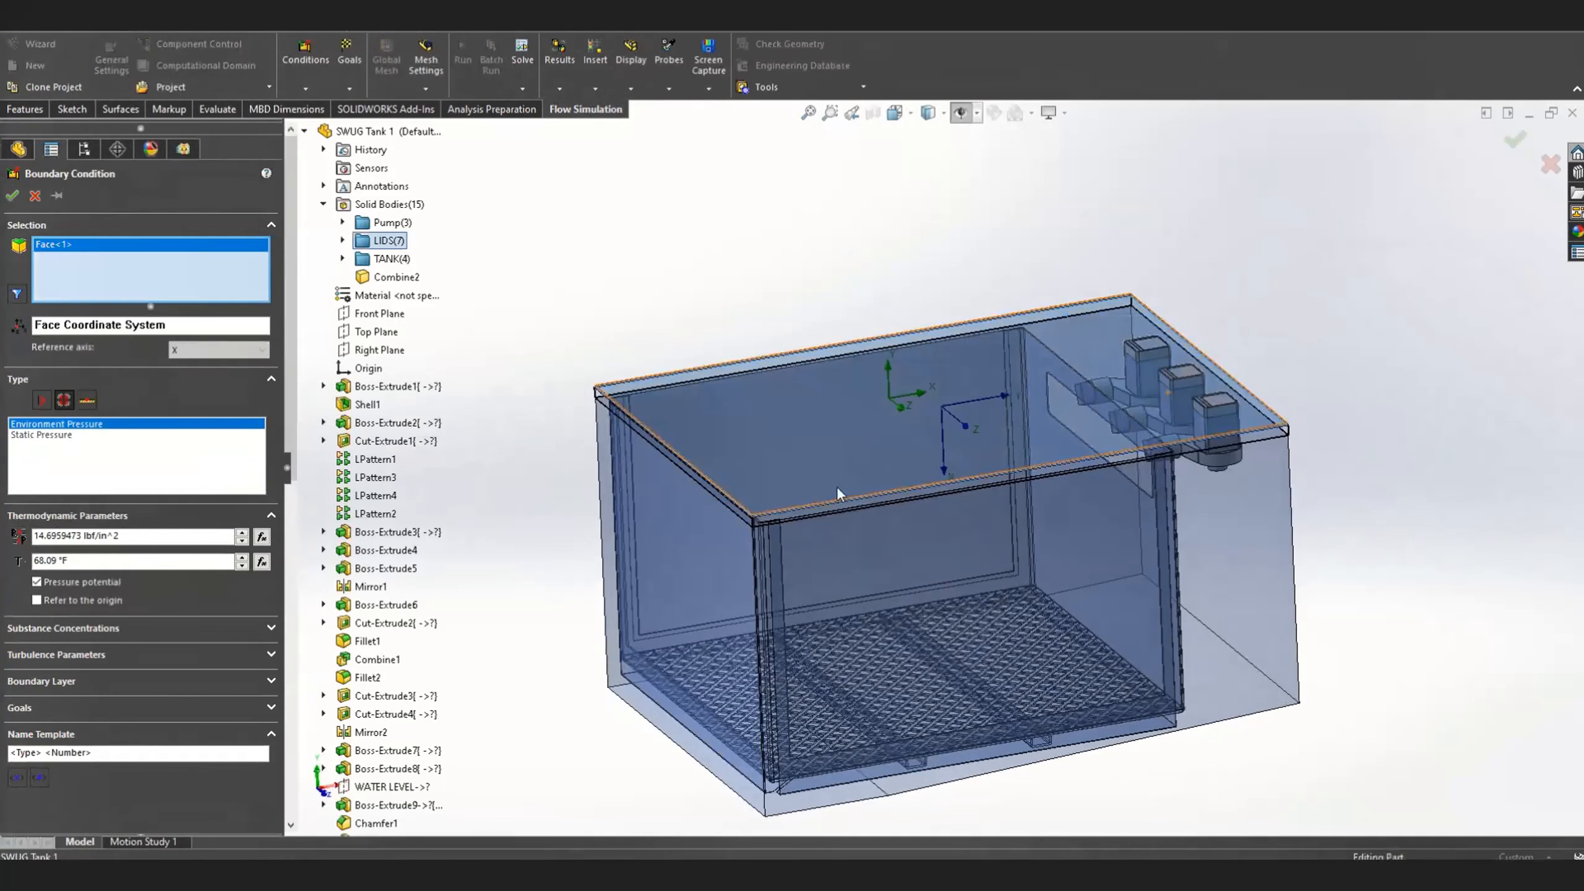
scroll(810, 499, down, 3)
scroll(799, 500, down, 4)
mouse_move(791, 498)
middle_down()
mouse_move(793, 411)
mouse_move(799, 474)
middle_up()
key(f)
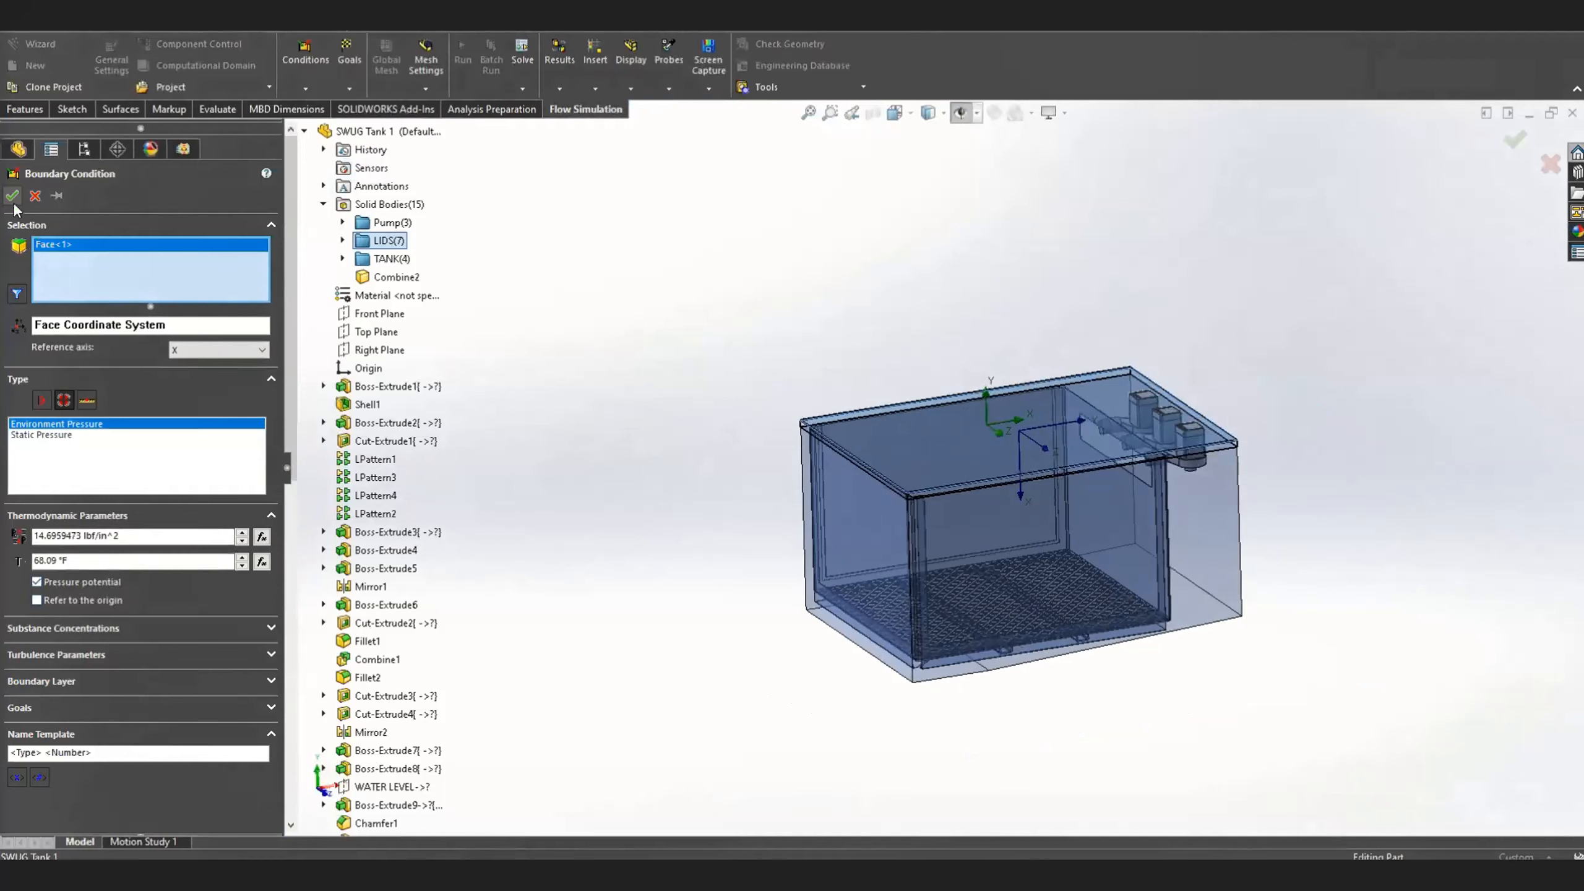
key(Return)
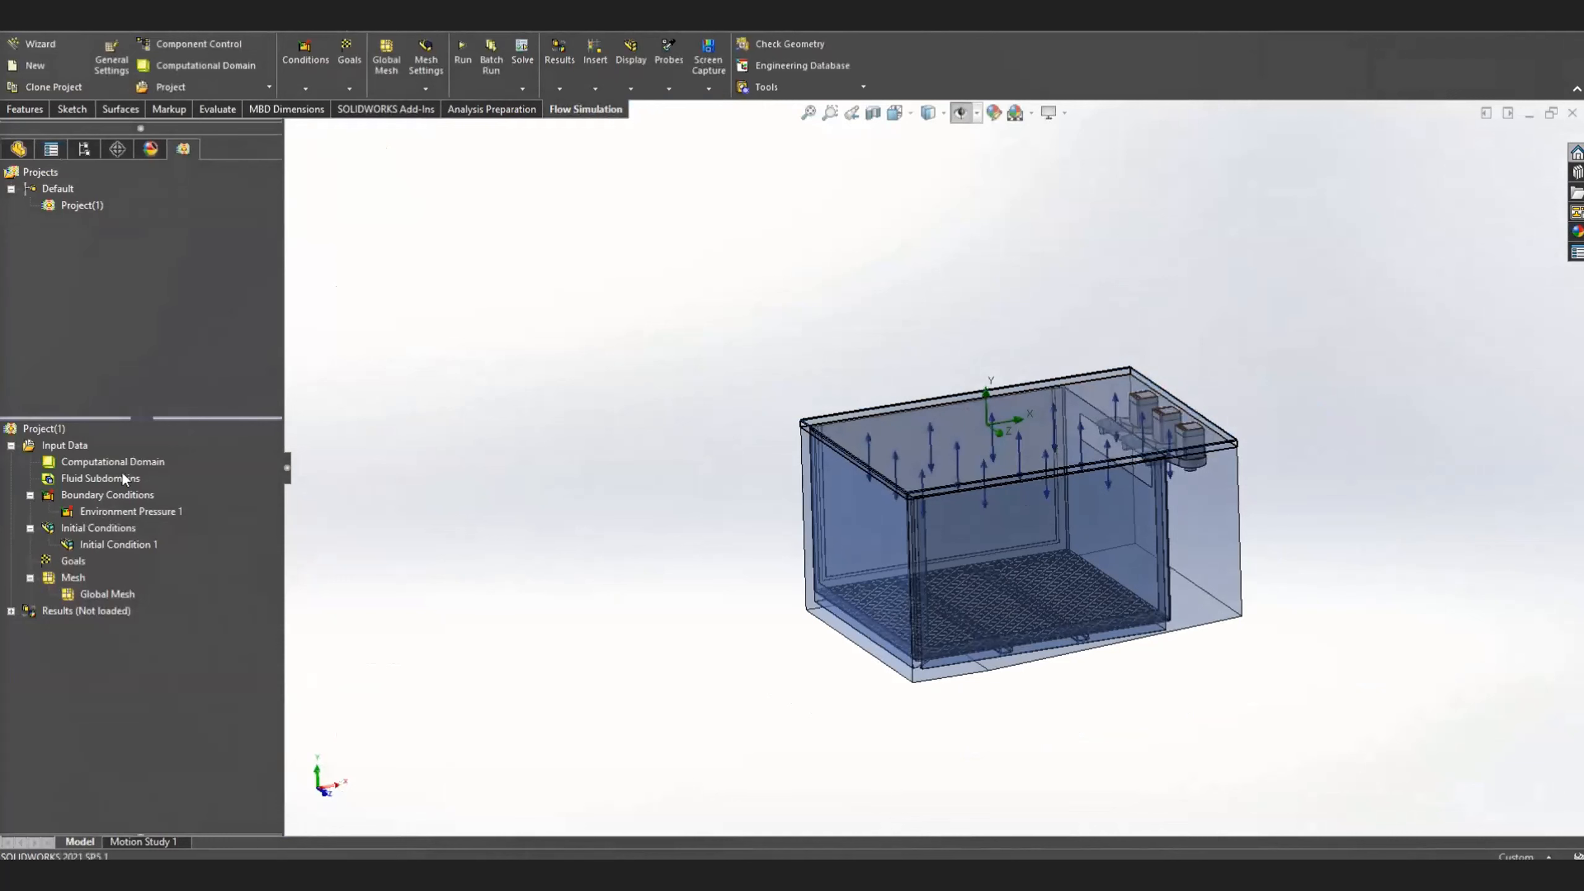
Hide the Boss-Extrude22 lid body from the LIDS folder and return to the flow simulation project tree
click(18, 149)
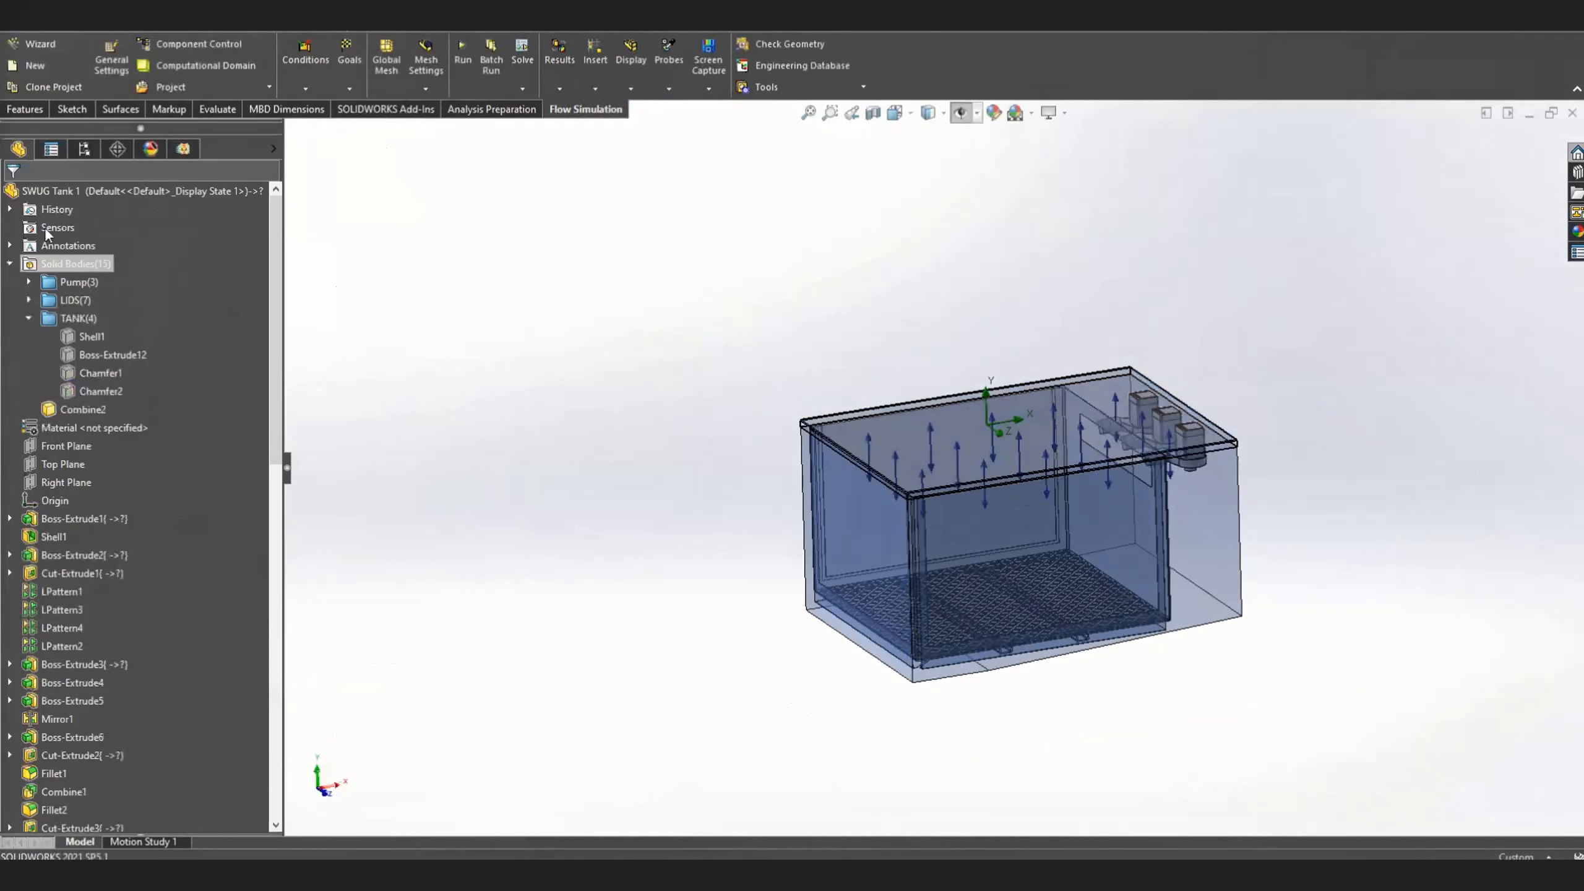
click(29, 300)
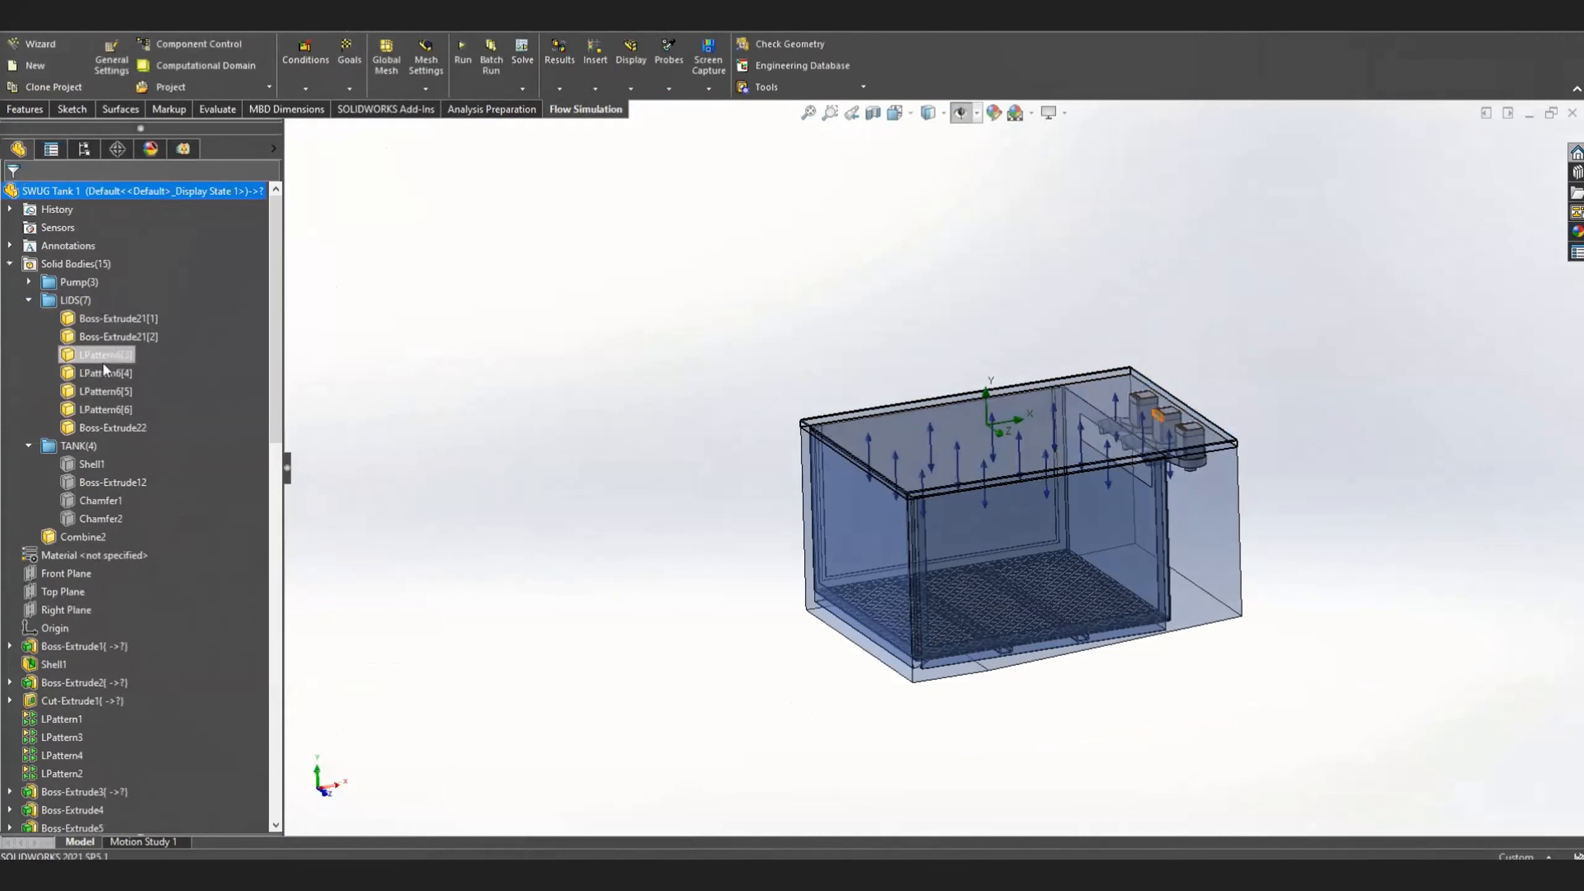
right_click(102, 429)
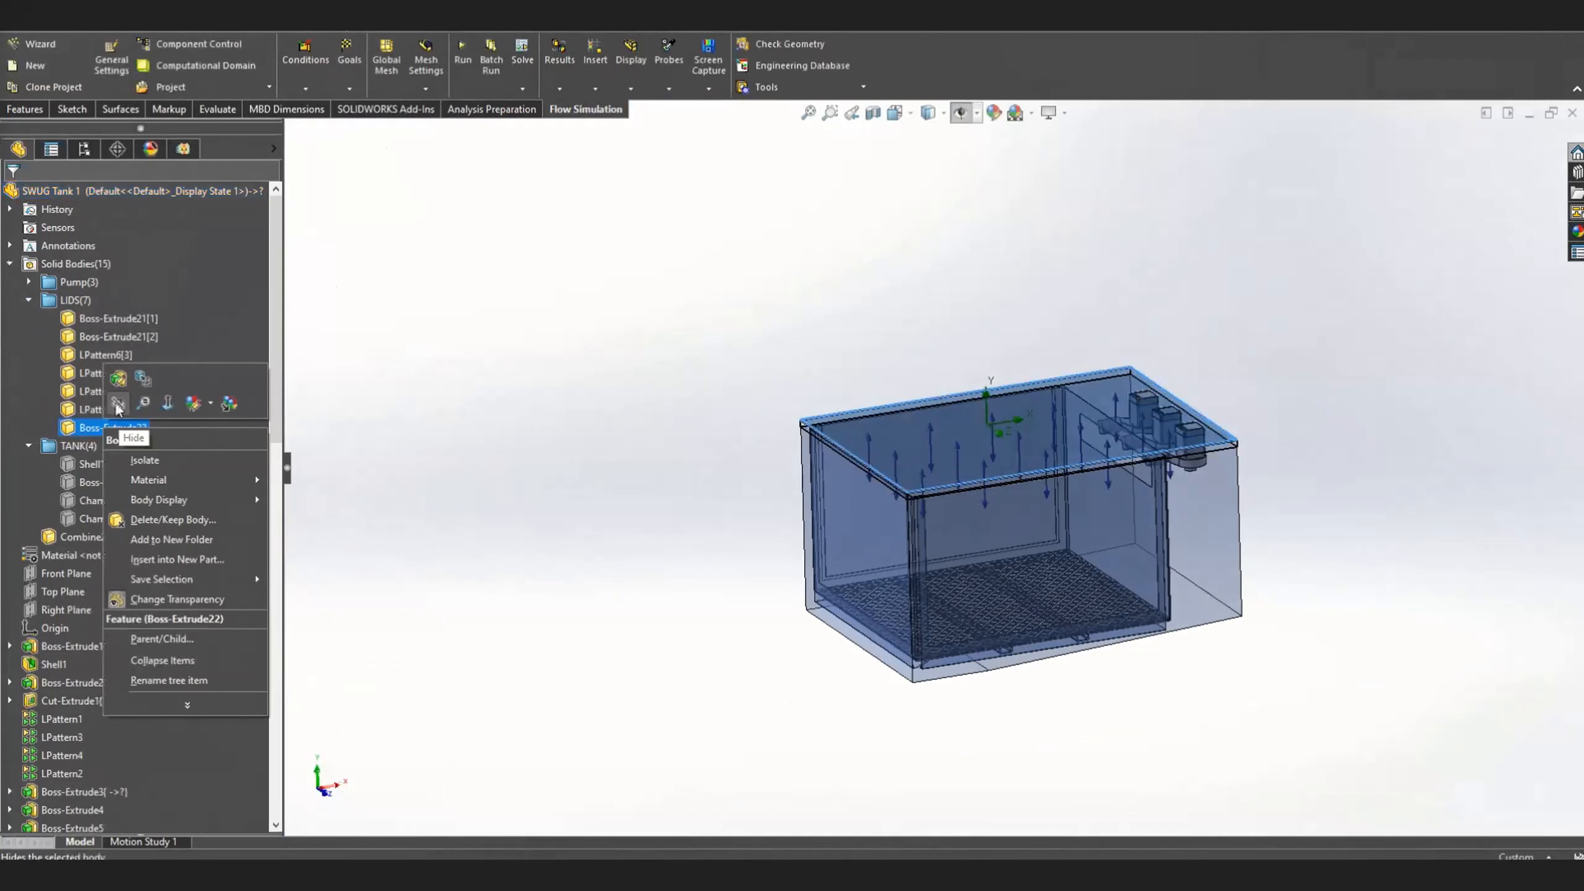
click(317, 345)
click(181, 148)
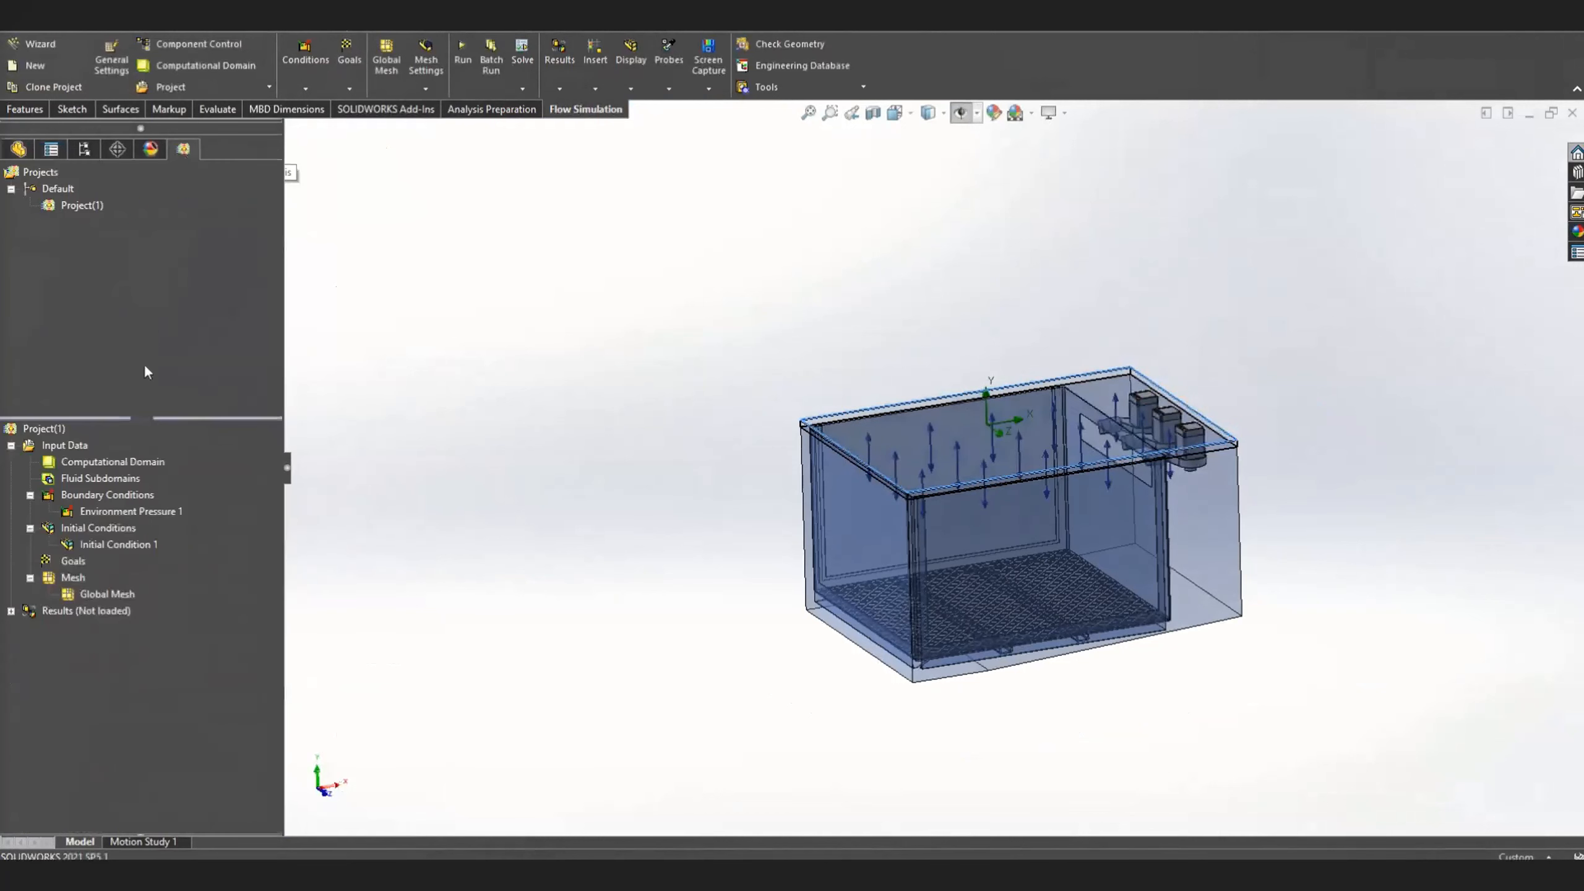
Start a boundary condition of type Inlet Volume Flow and clear the preselected lid body from its selection
right_click(114, 500)
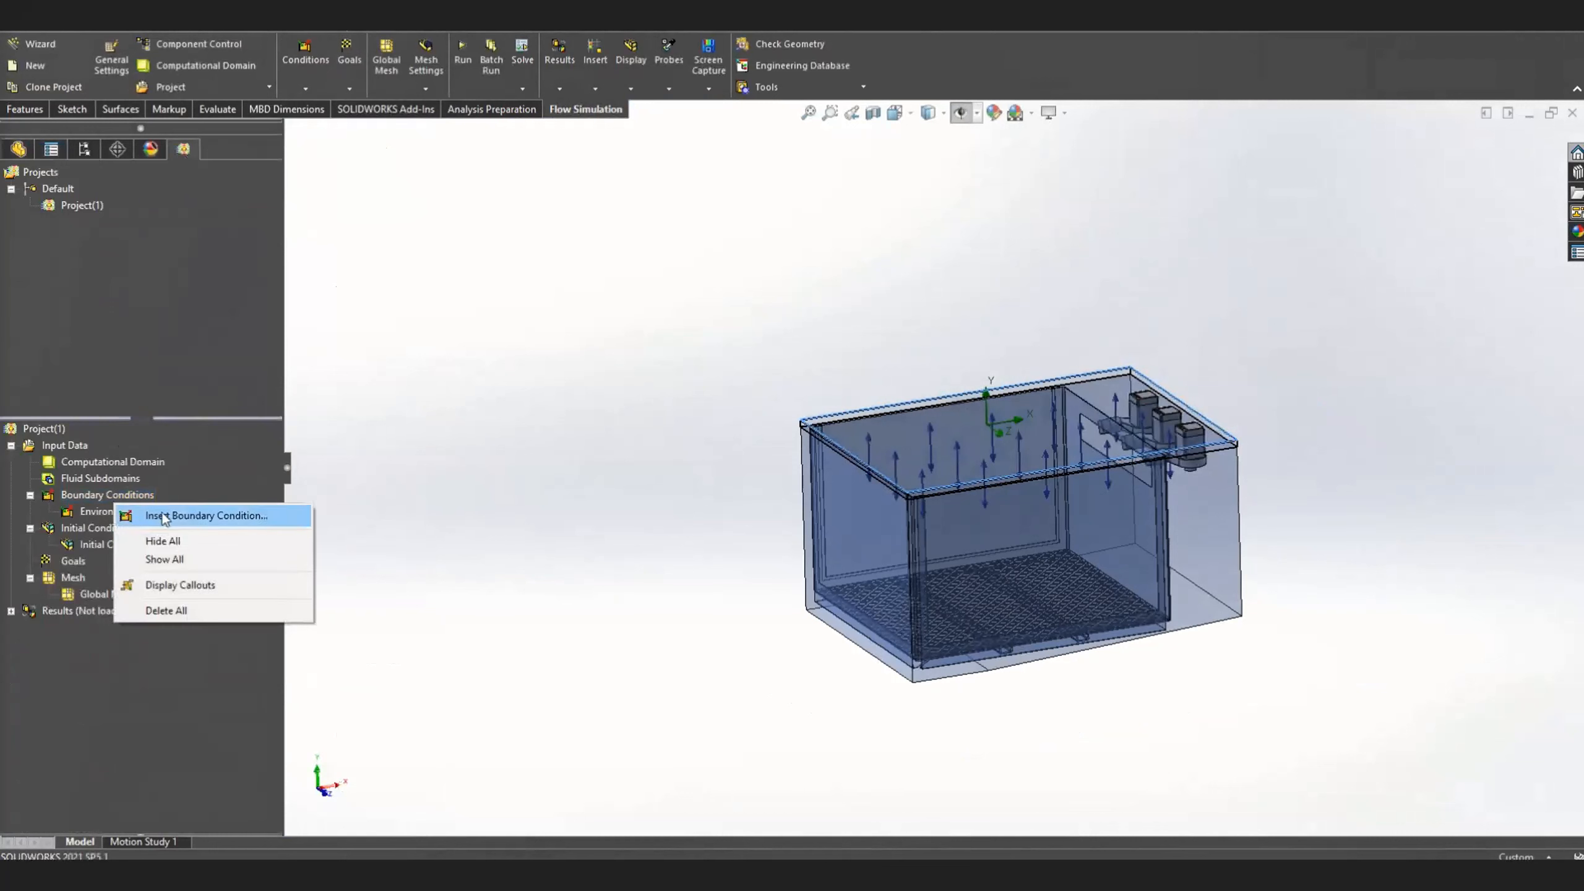
click(164, 519)
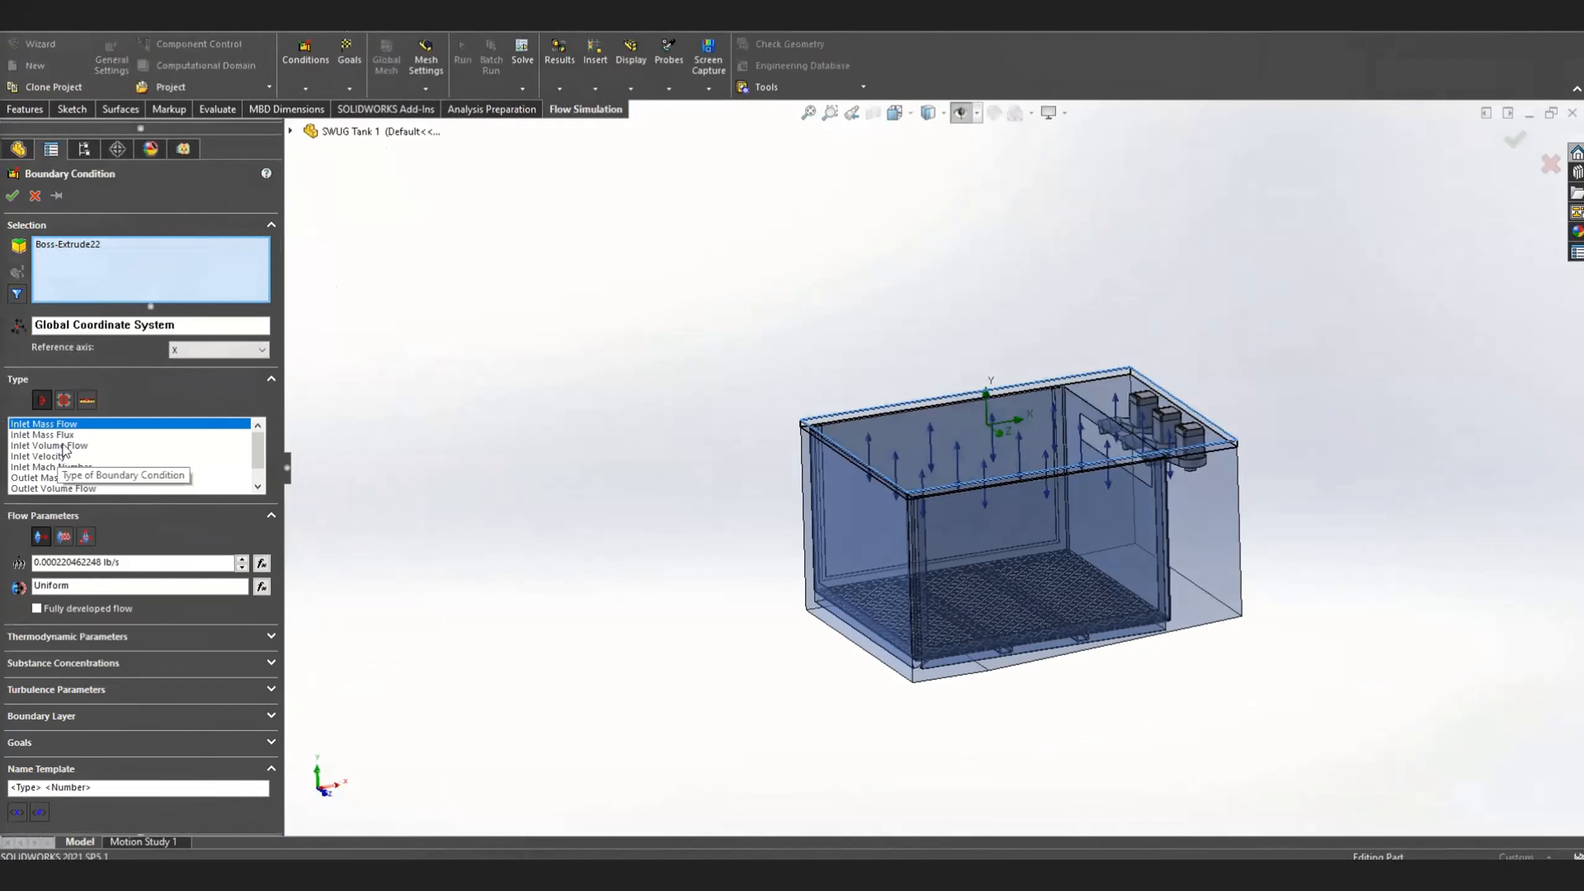
click(65, 445)
right_click(145, 270)
Select the hidden inner face of the lid over the narrow slot on the rear pump for the inlet condition
middle_drag(1266, 355, 1227, 487)
scroll(1121, 371, down, 10)
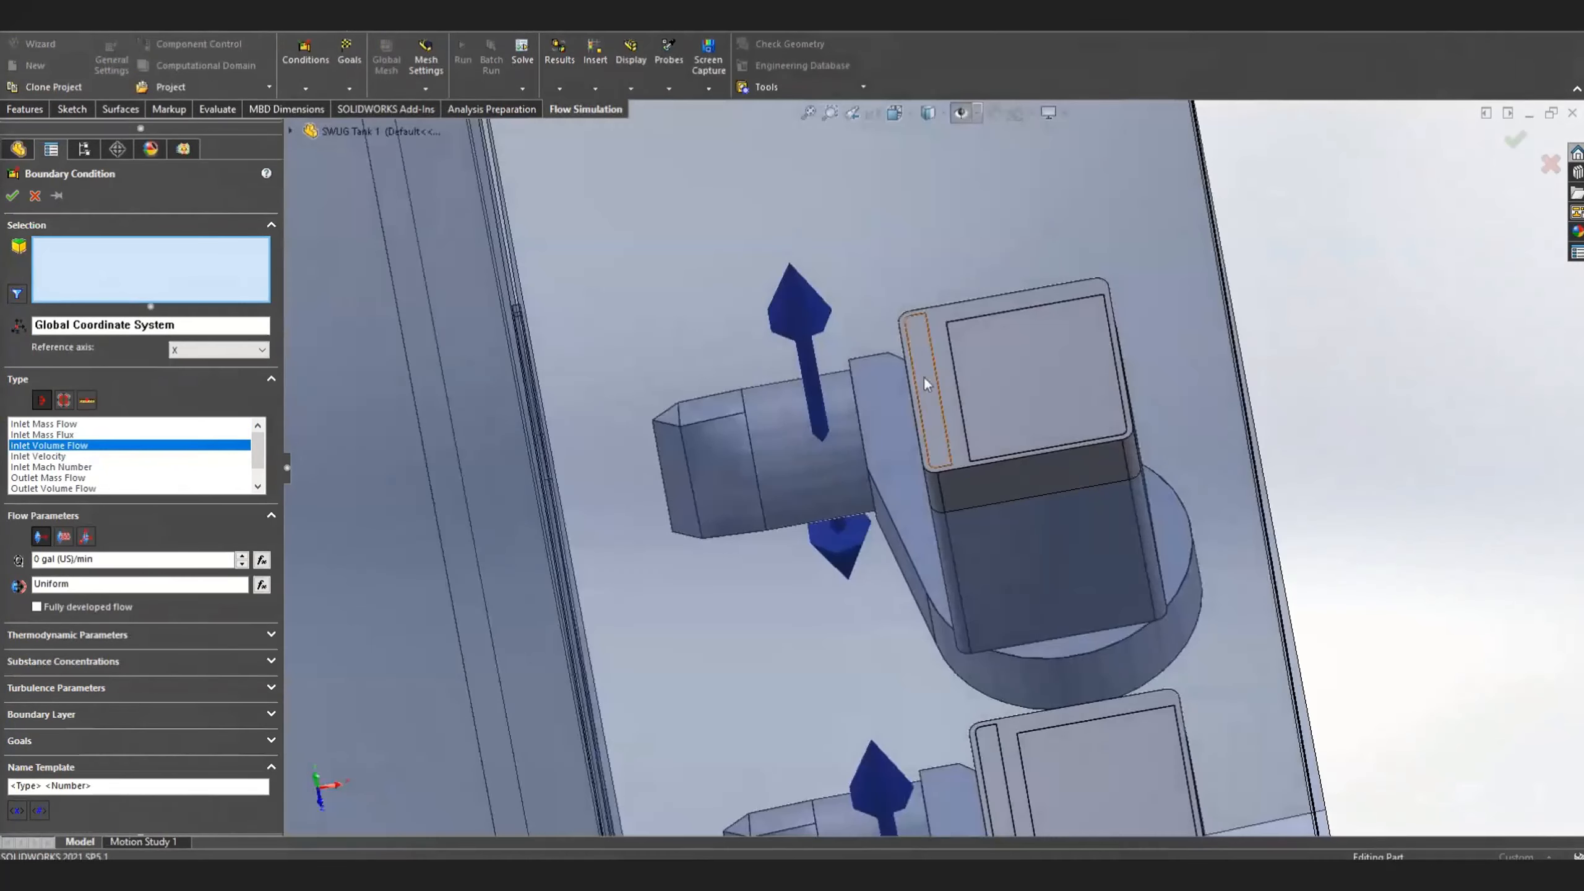
right_click(923, 376)
click(976, 427)
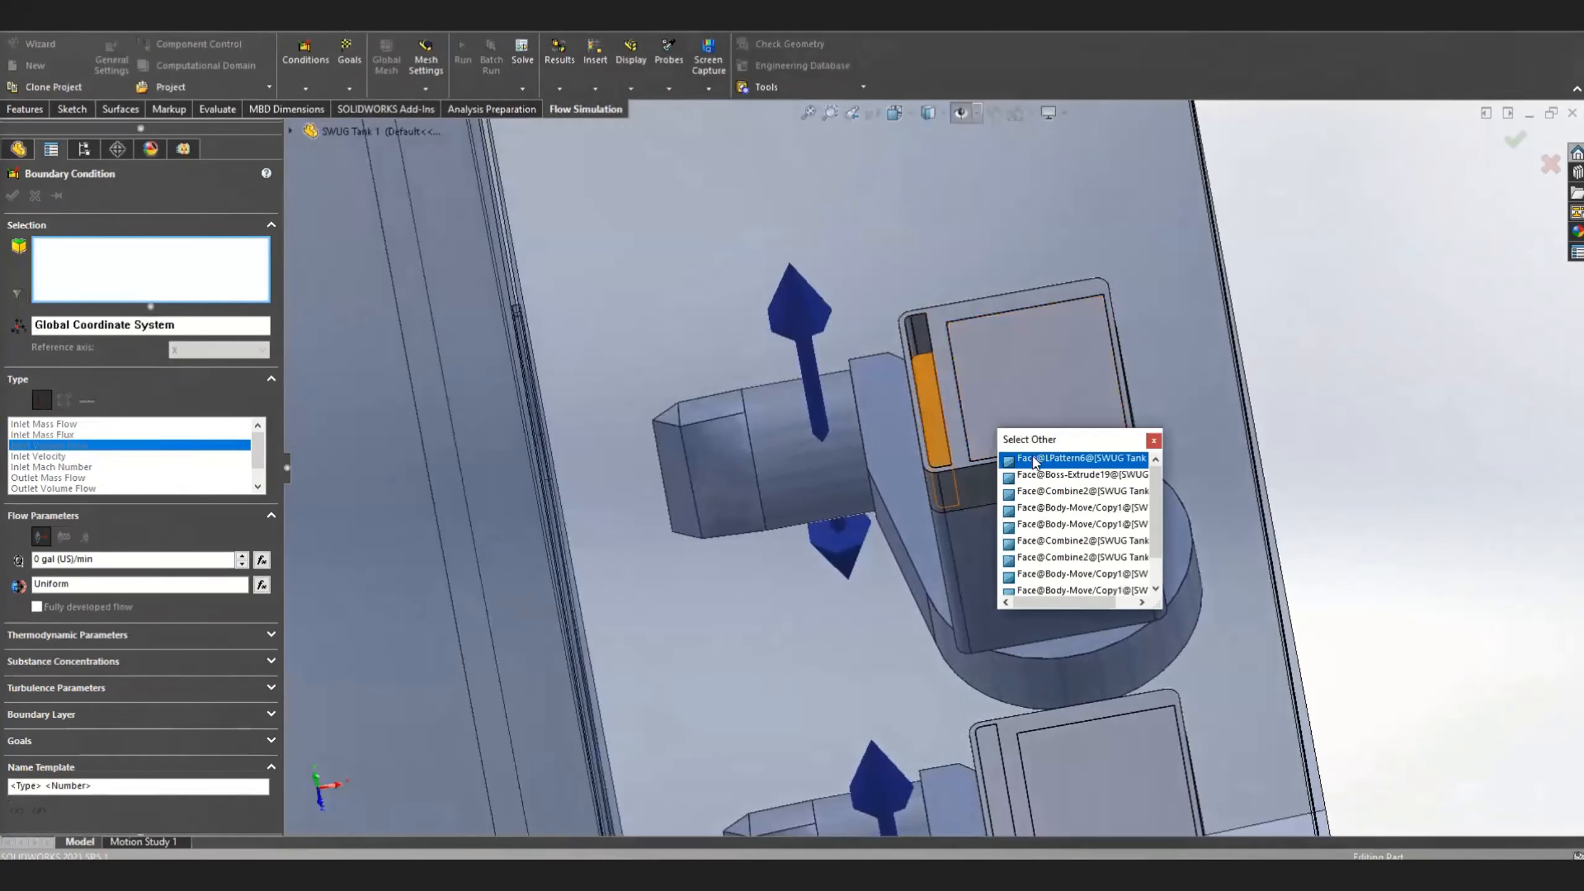
click(1014, 507)
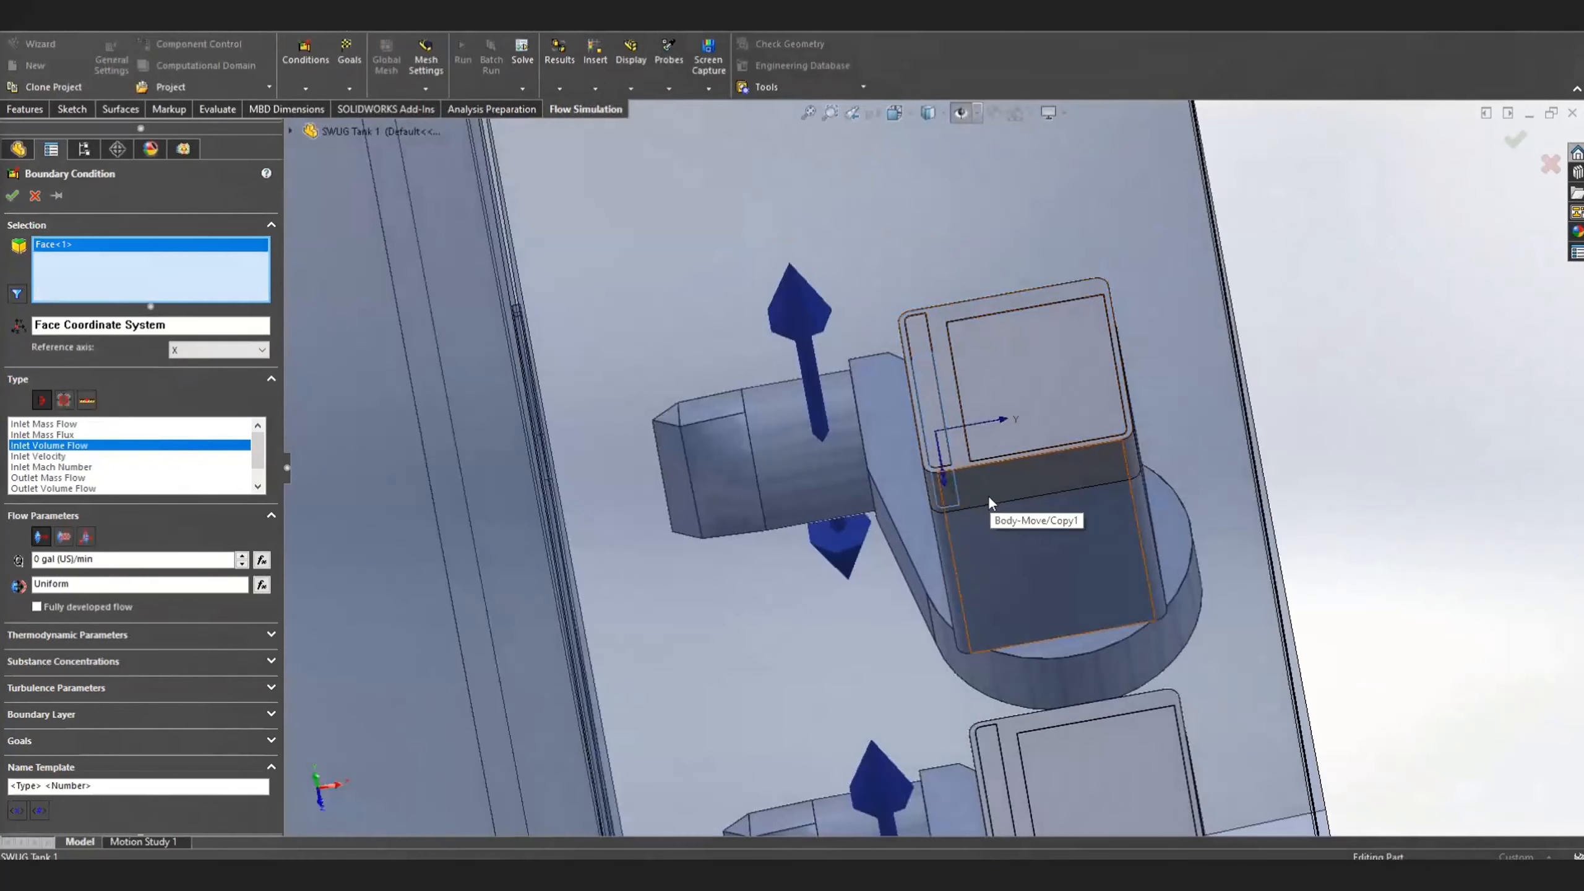
Add the hidden inner face of the narrow slot's lid on the middle pump to the inlet faces
scroll(989, 496, up, 5)
scroll(979, 624, down, 6)
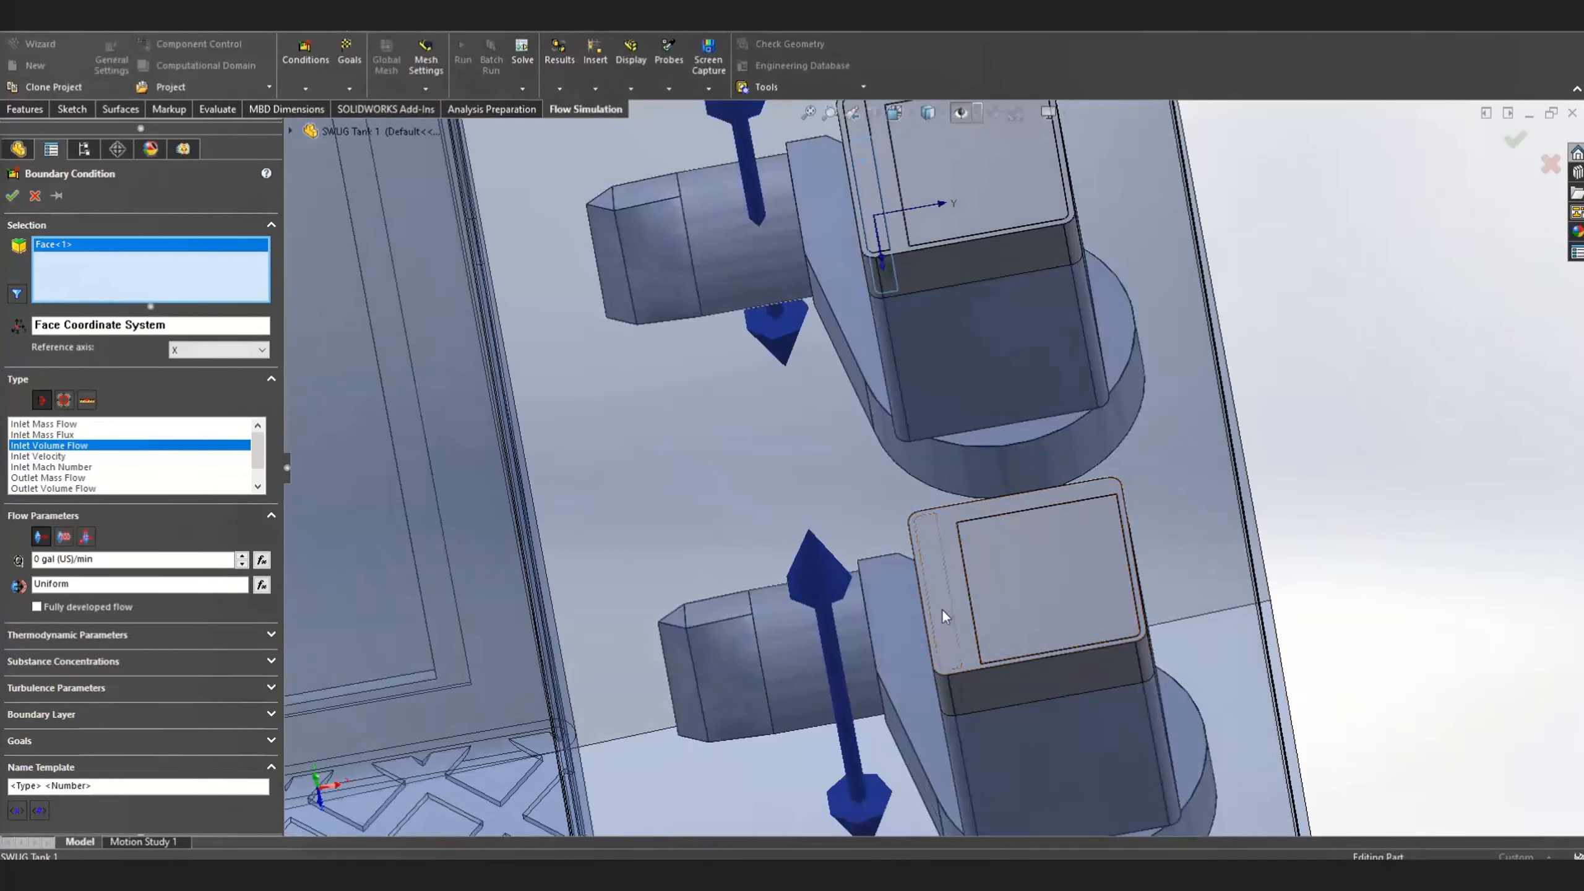
right_click(942, 609)
click(984, 656)
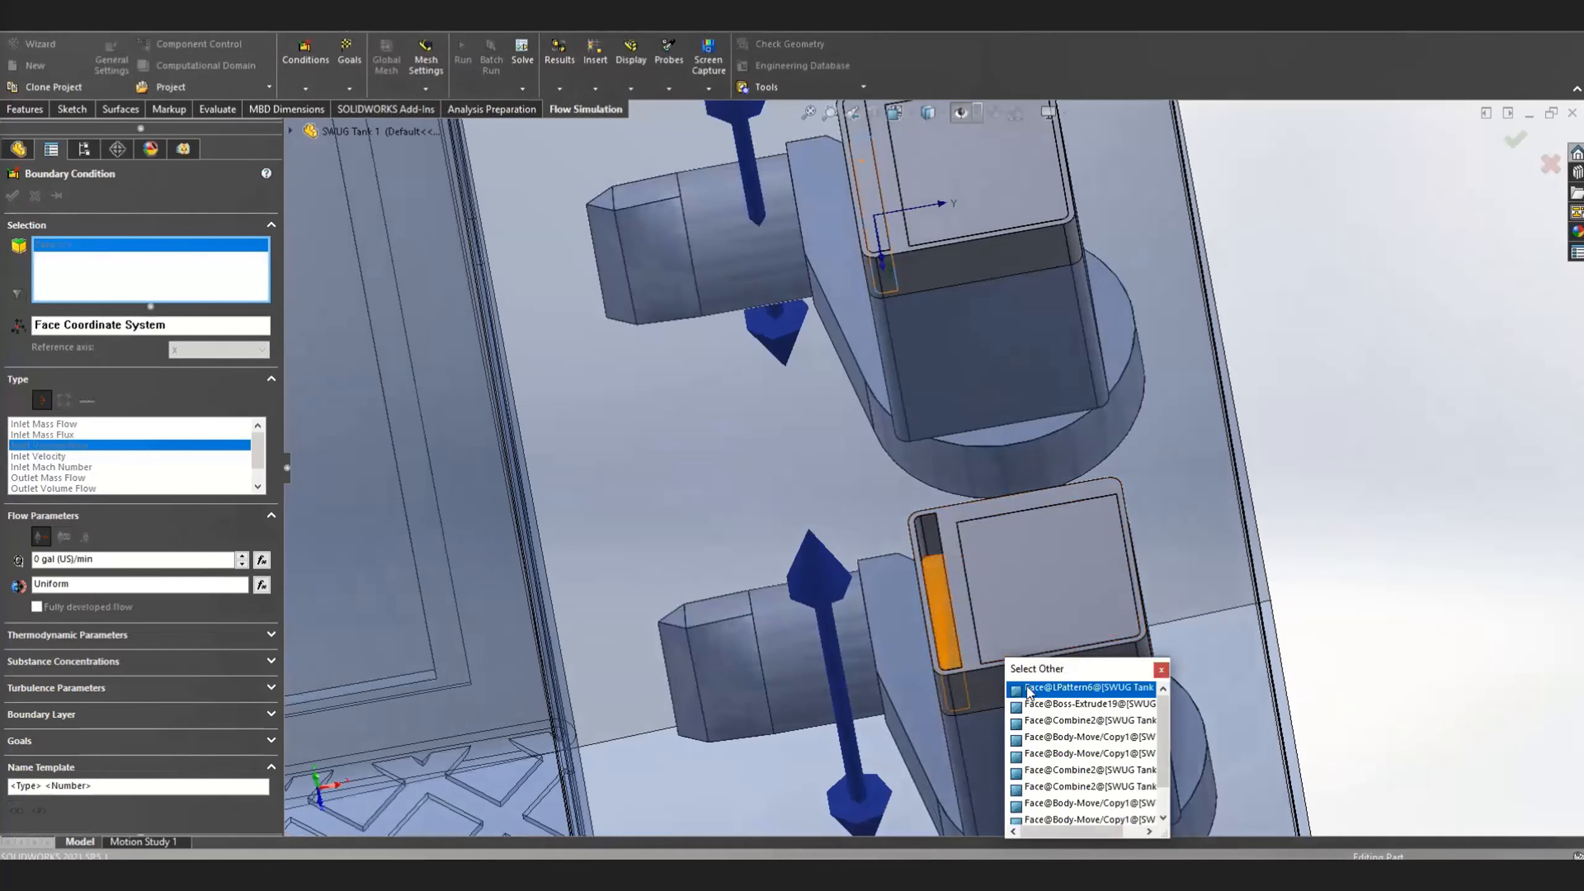
click(1028, 688)
Add the hidden inner face of the narrow slot's lid on the front pump to the inlet faces
scroll(1036, 693, up, 5)
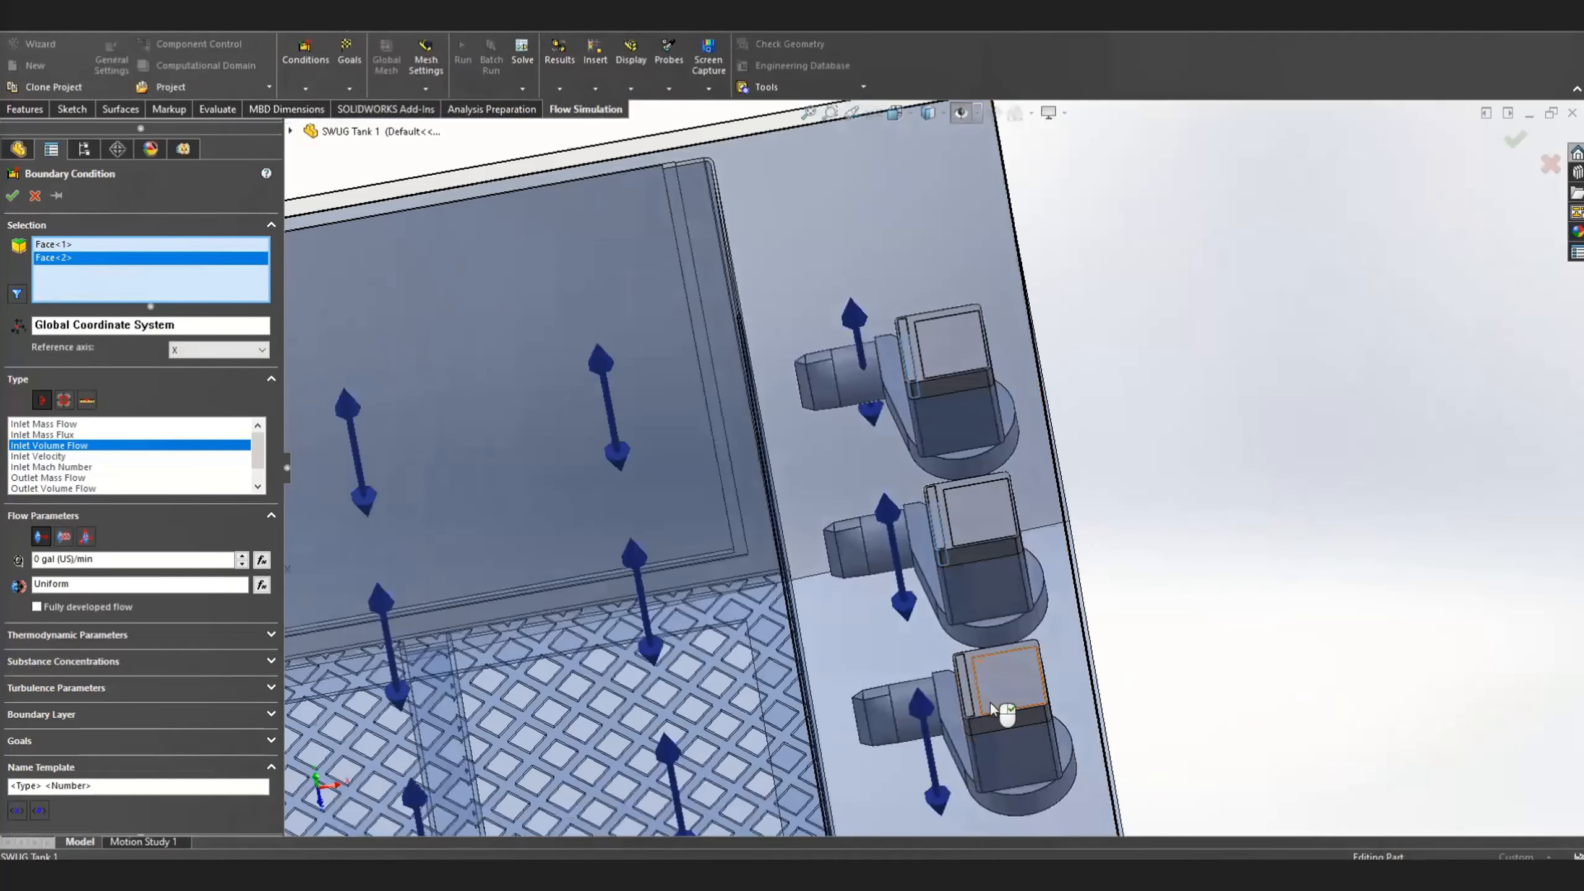
scroll(943, 630, down, 5)
right_click(935, 624)
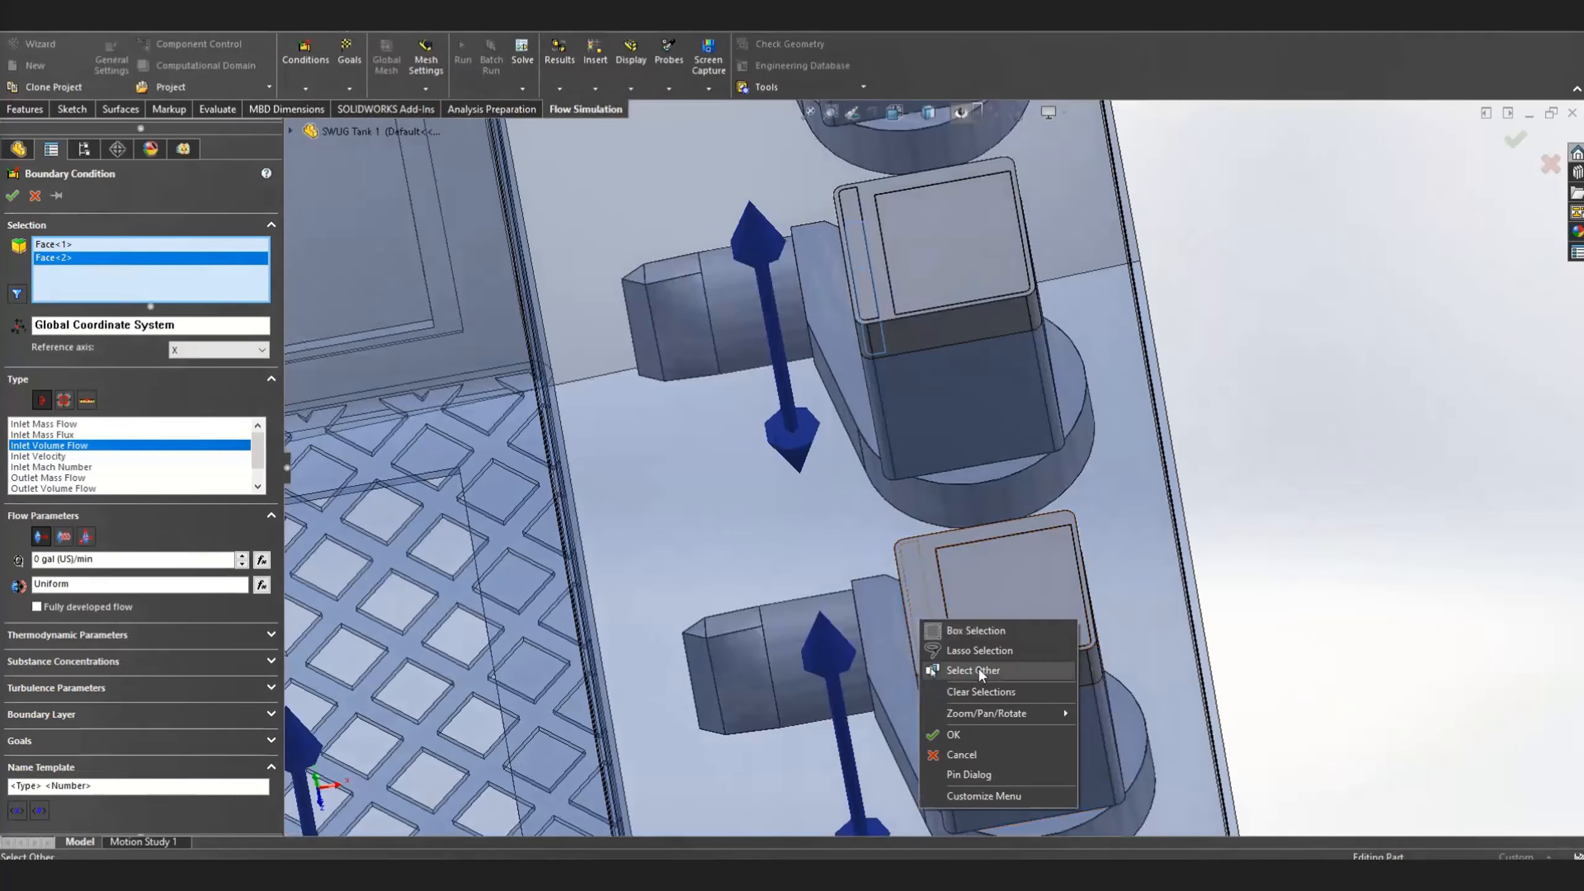
click(981, 672)
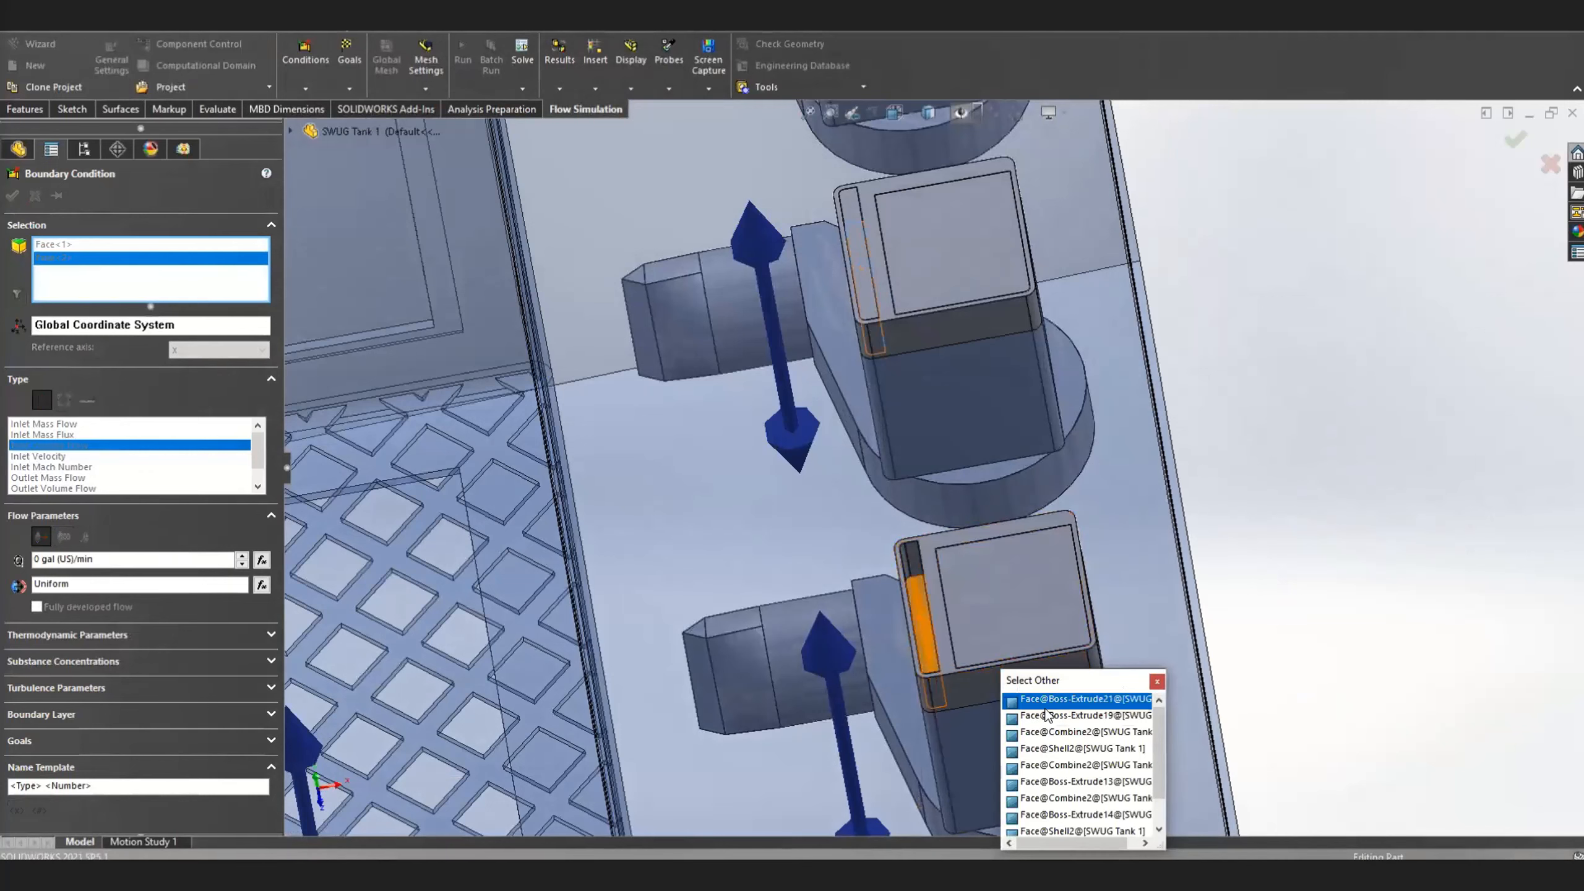
click(1048, 716)
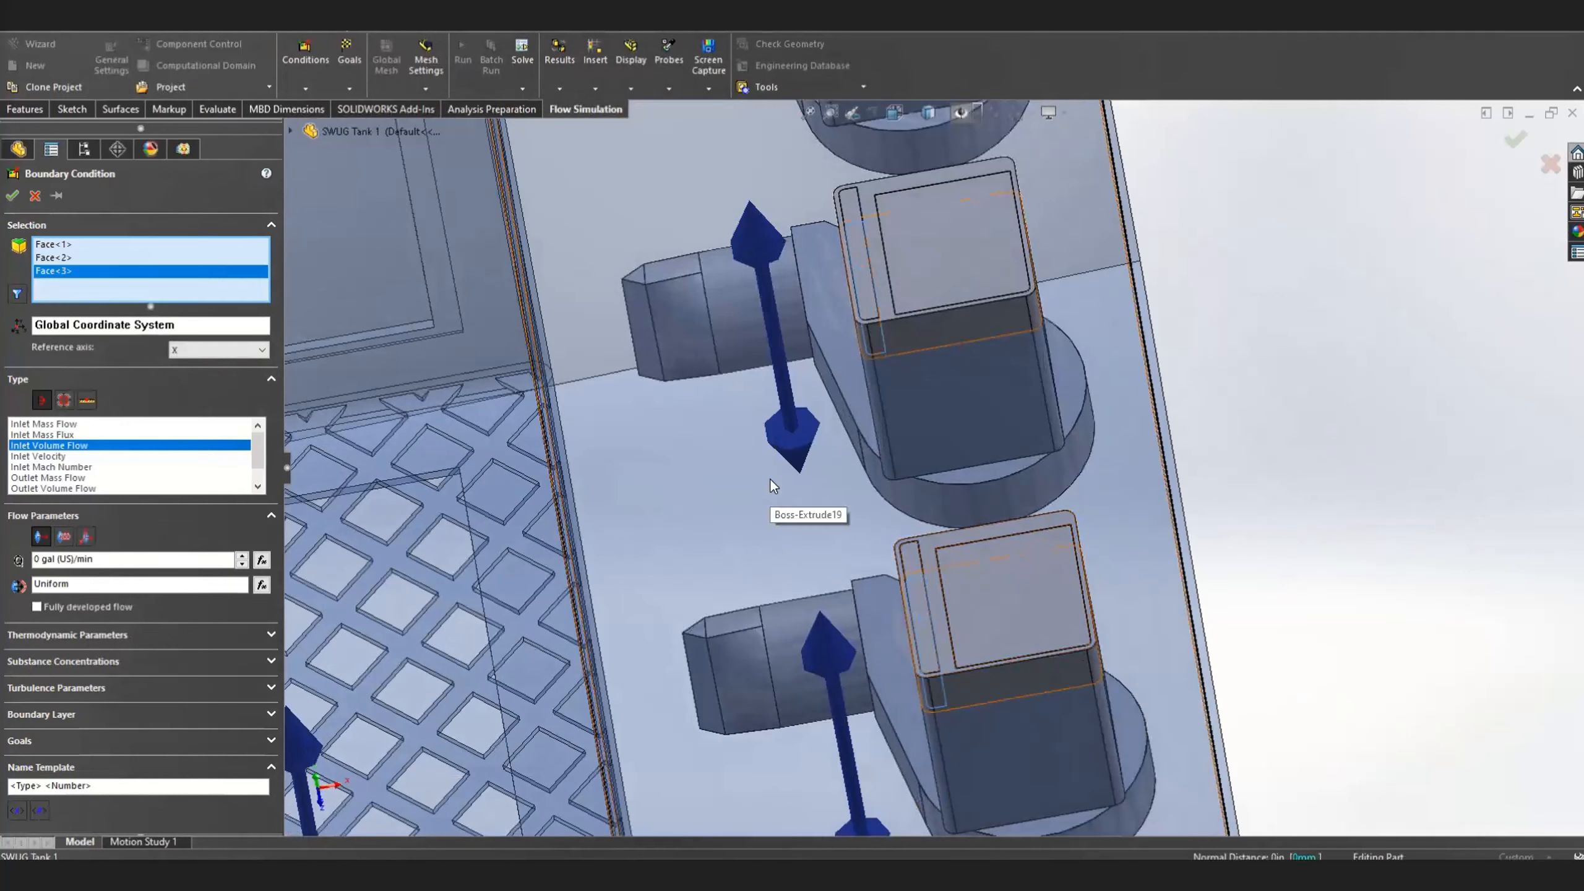
scroll(774, 487, up, 3)
scroll(769, 478, up, 1)
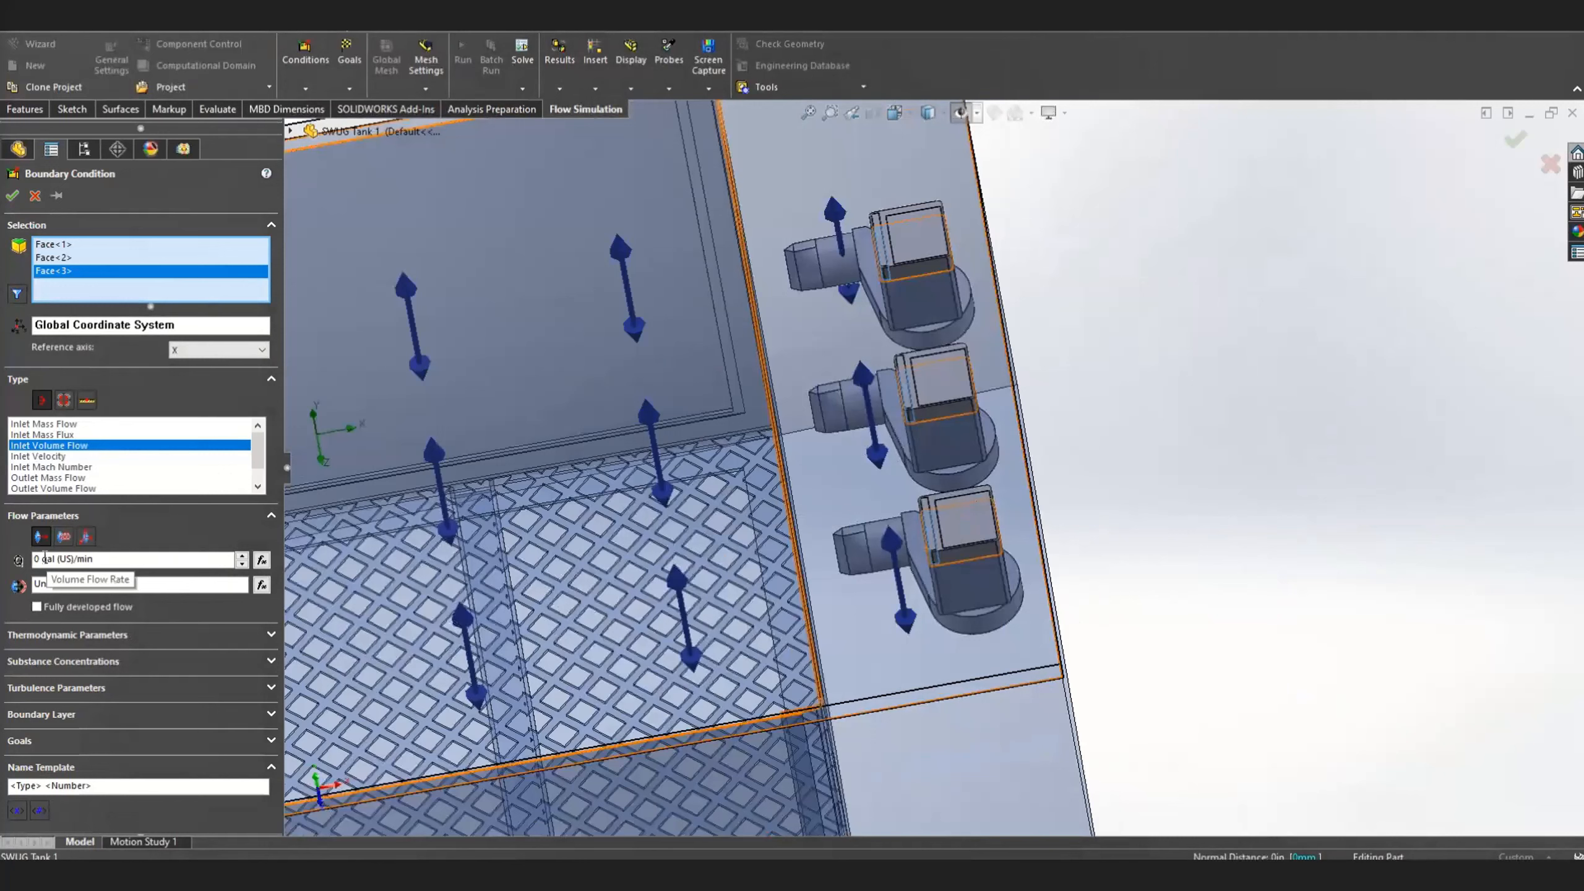
Set the inlet volume flow rate to 12 gal (US)/min and its substance concentration to Water
click(155, 558)
text(12)
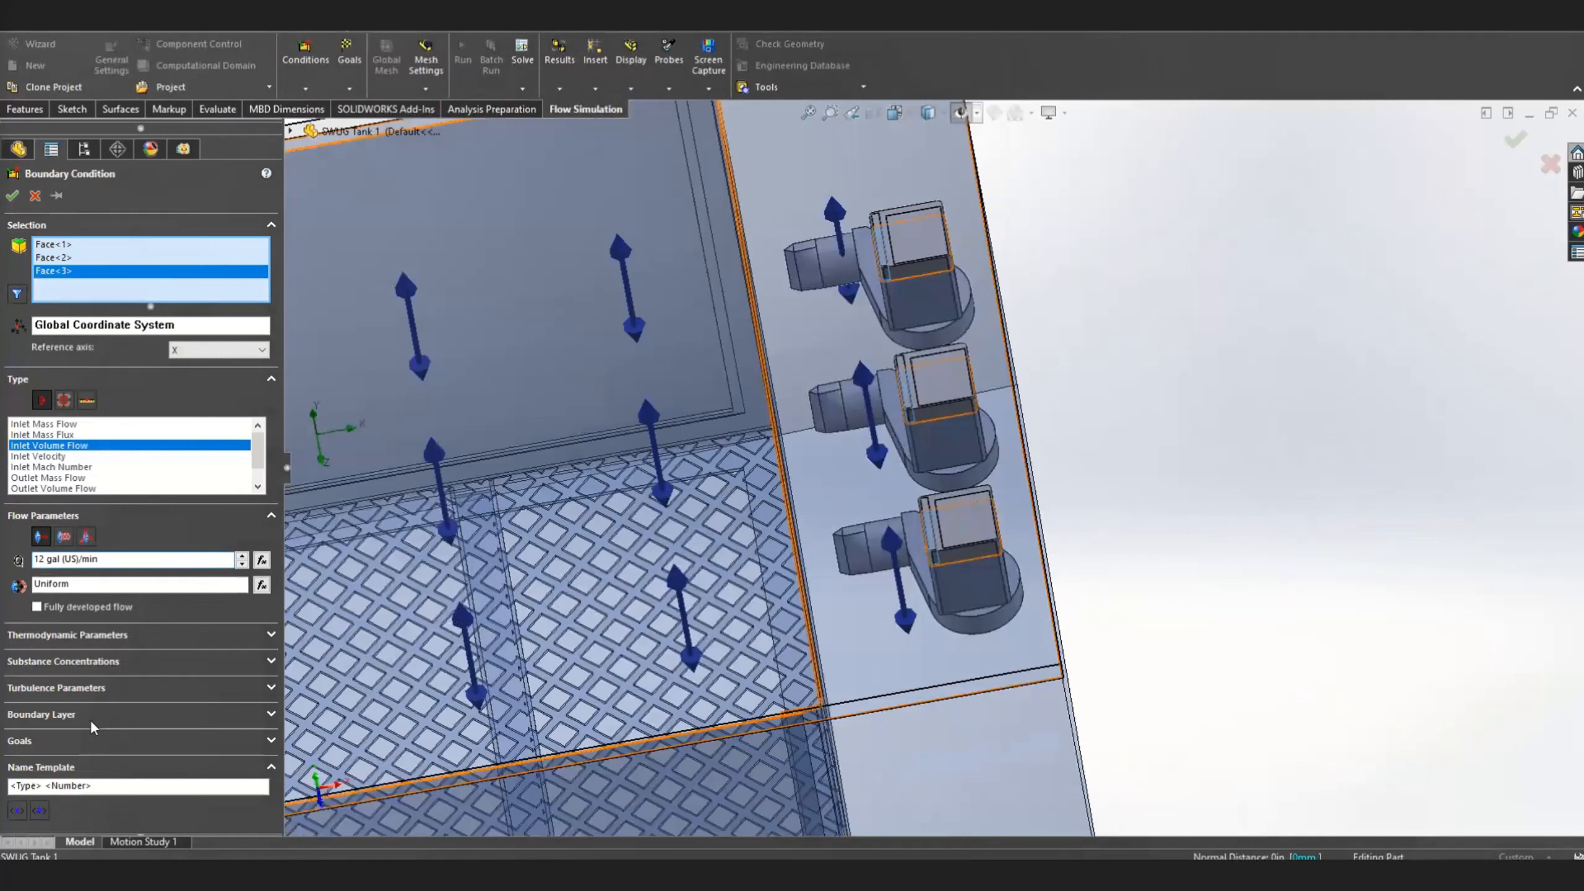
click(96, 667)
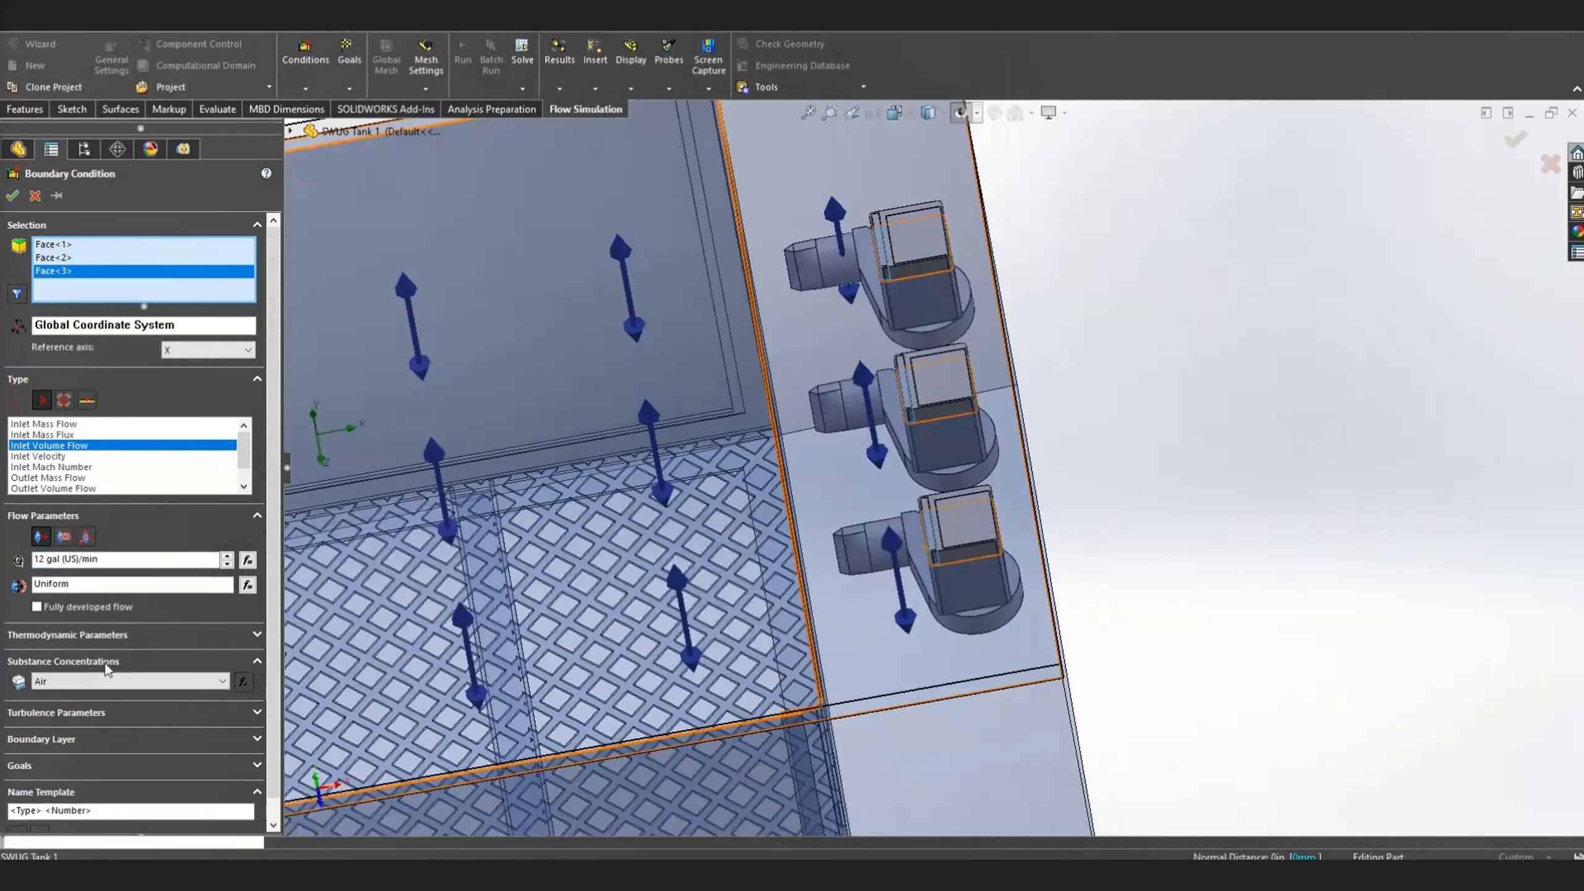
click(93, 681)
click(91, 709)
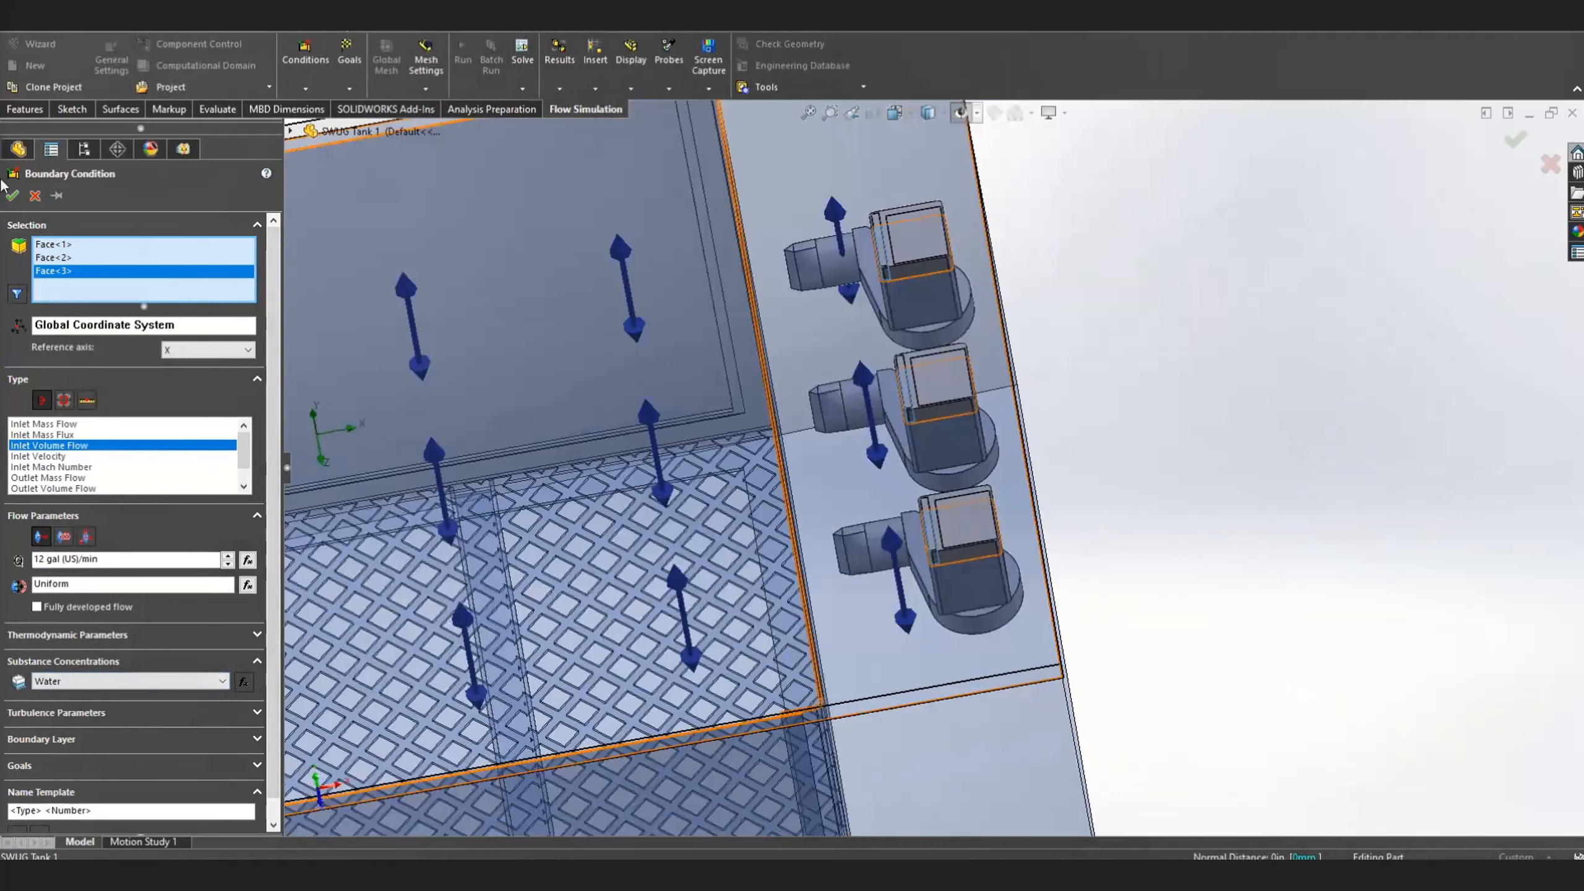
Set the inlet flow's temperature to 158 °F and accept the boundary condition
click(92, 635)
click(87, 678)
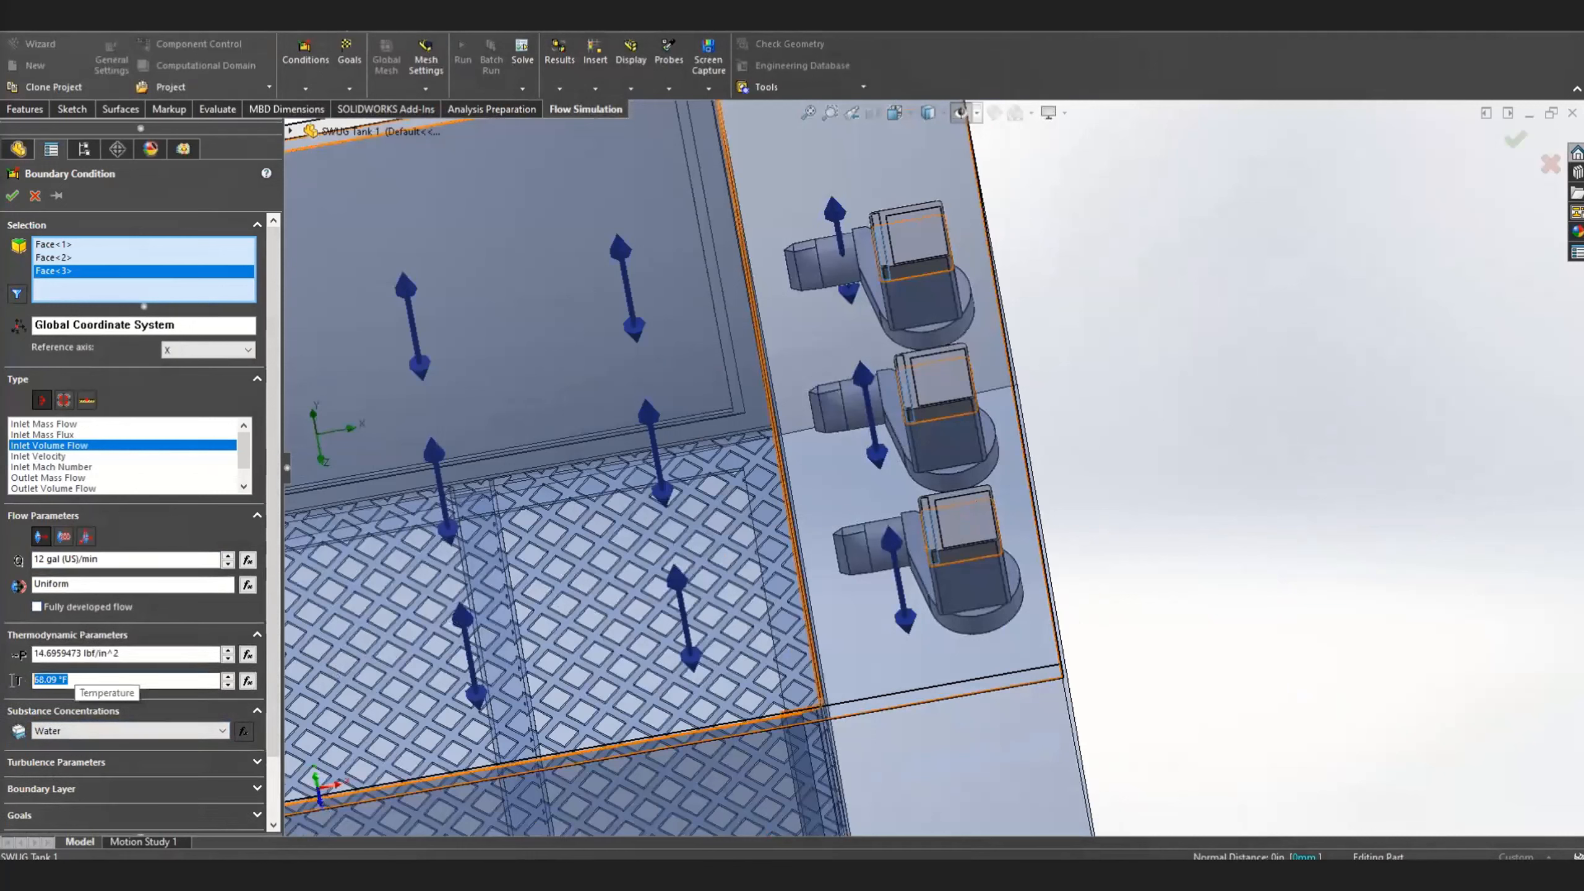
text(15)
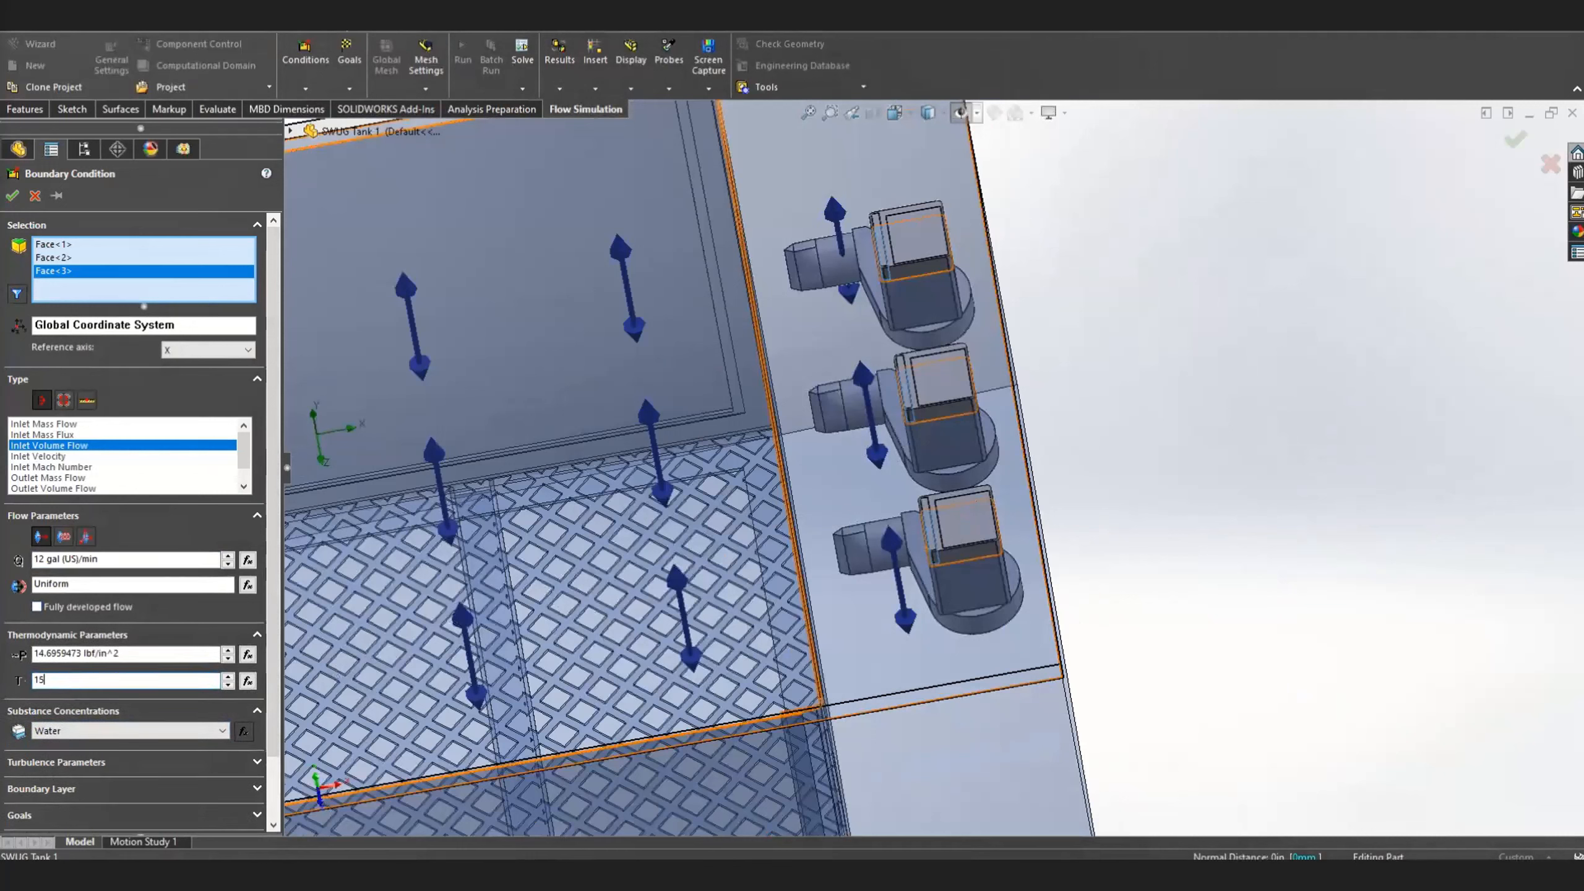
text(8)
key(Tab)
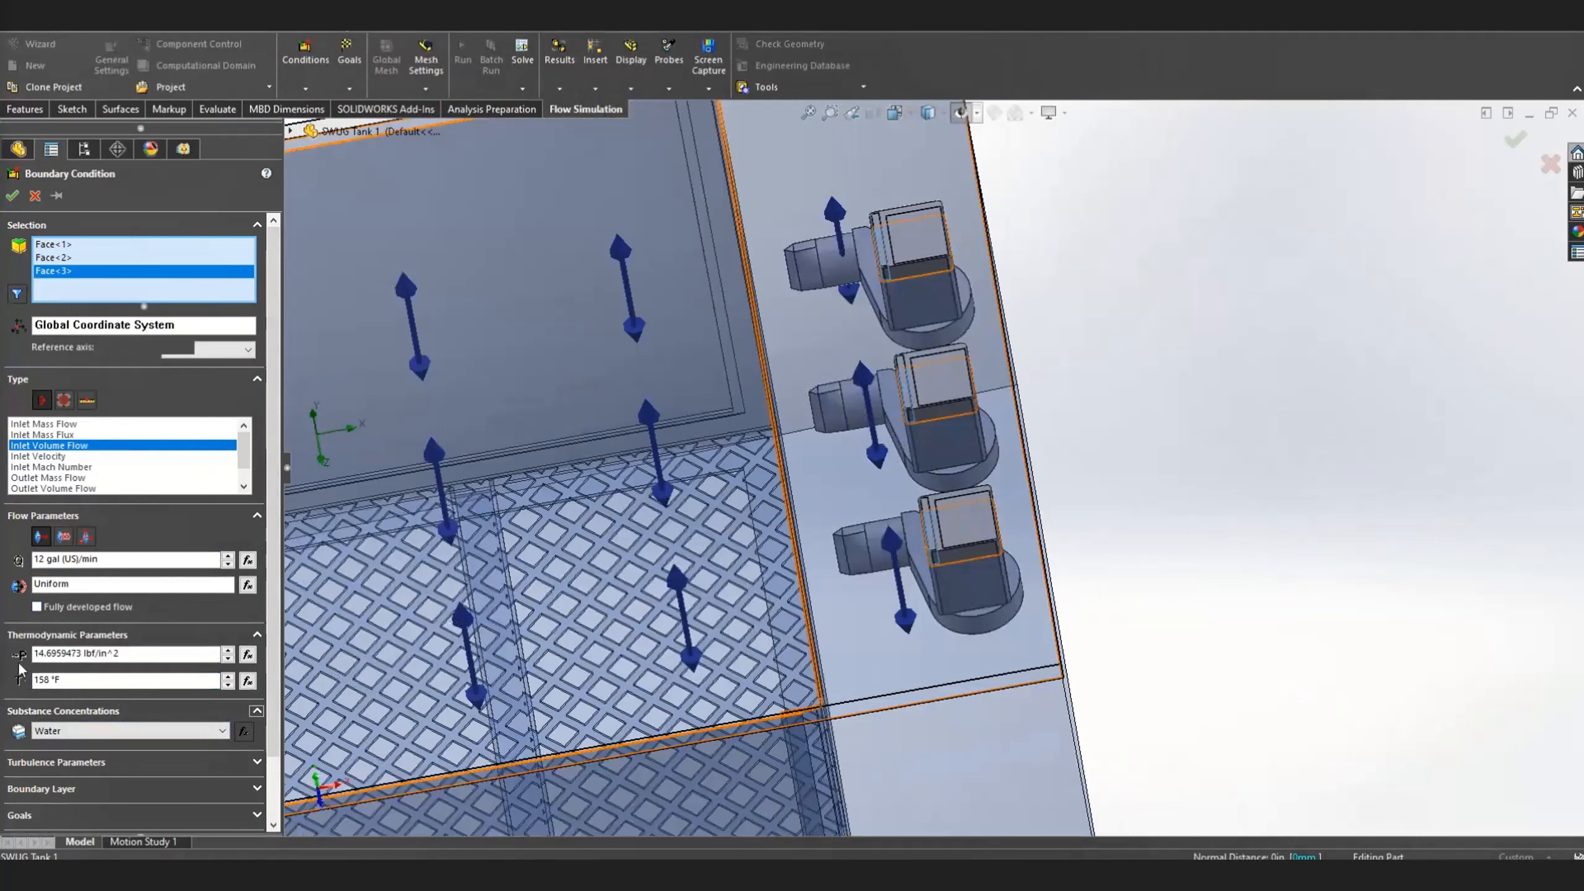
click(10, 195)
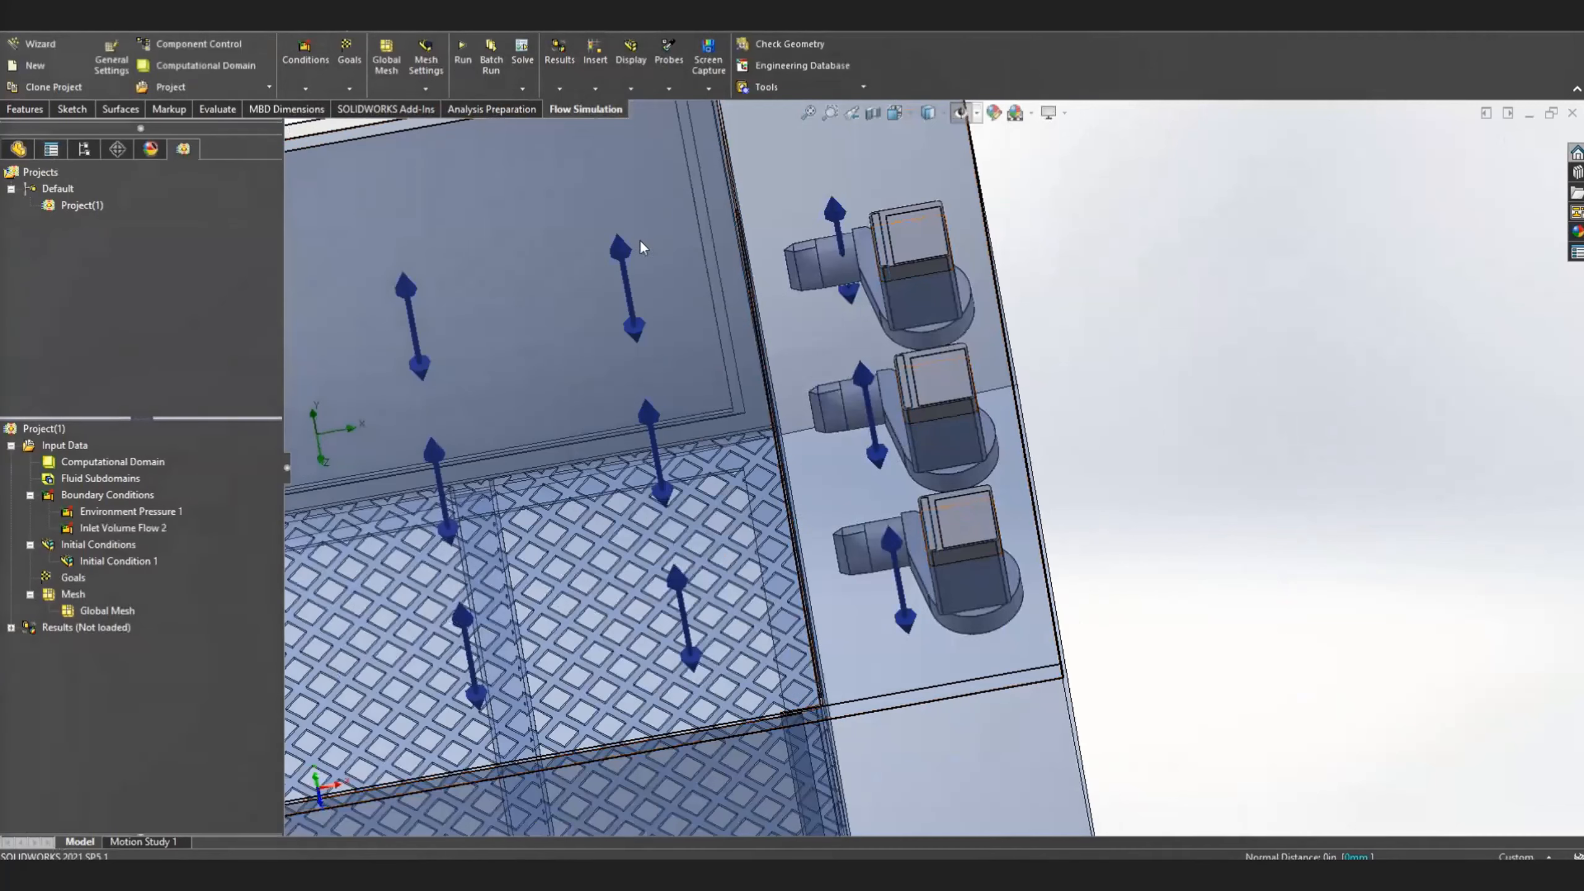
Start another boundary condition and set its type to Outlet Volume Flow
right_click(132, 496)
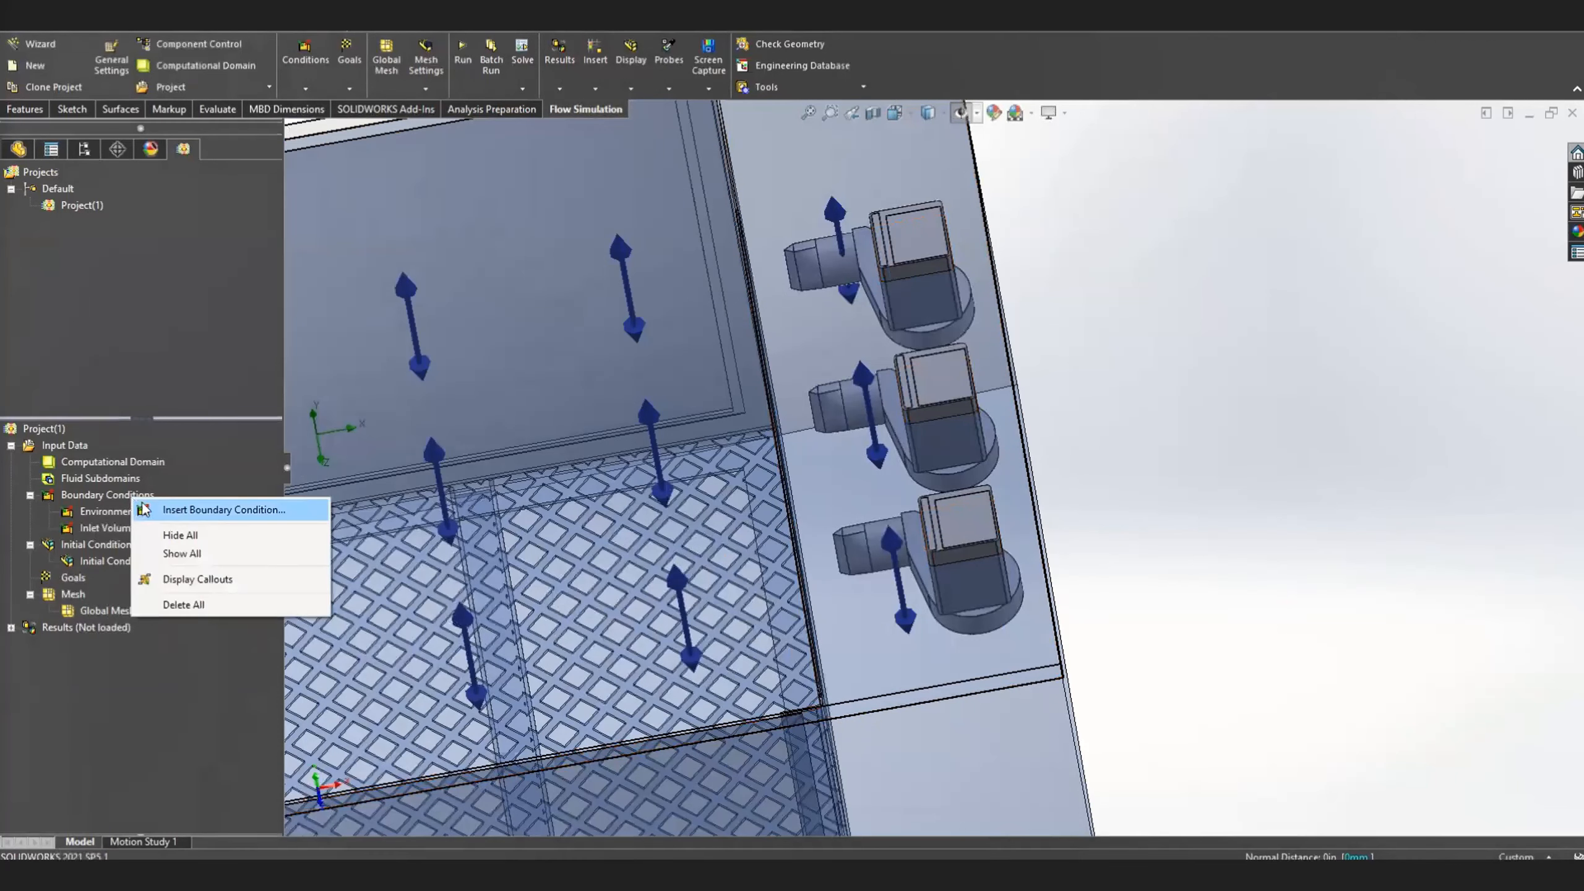
click(186, 506)
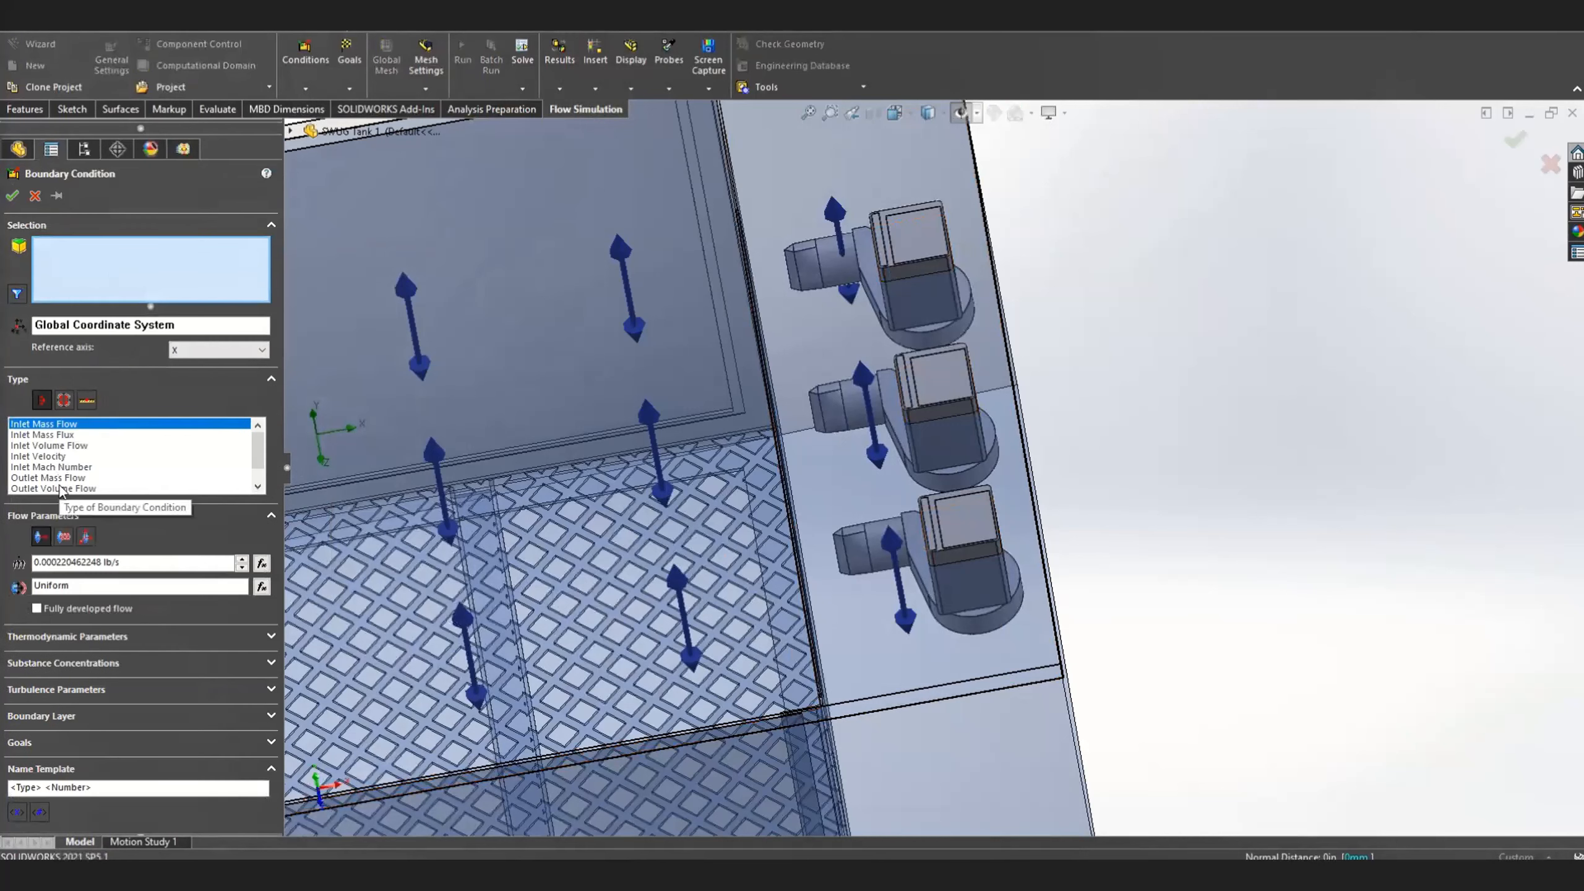
click(57, 488)
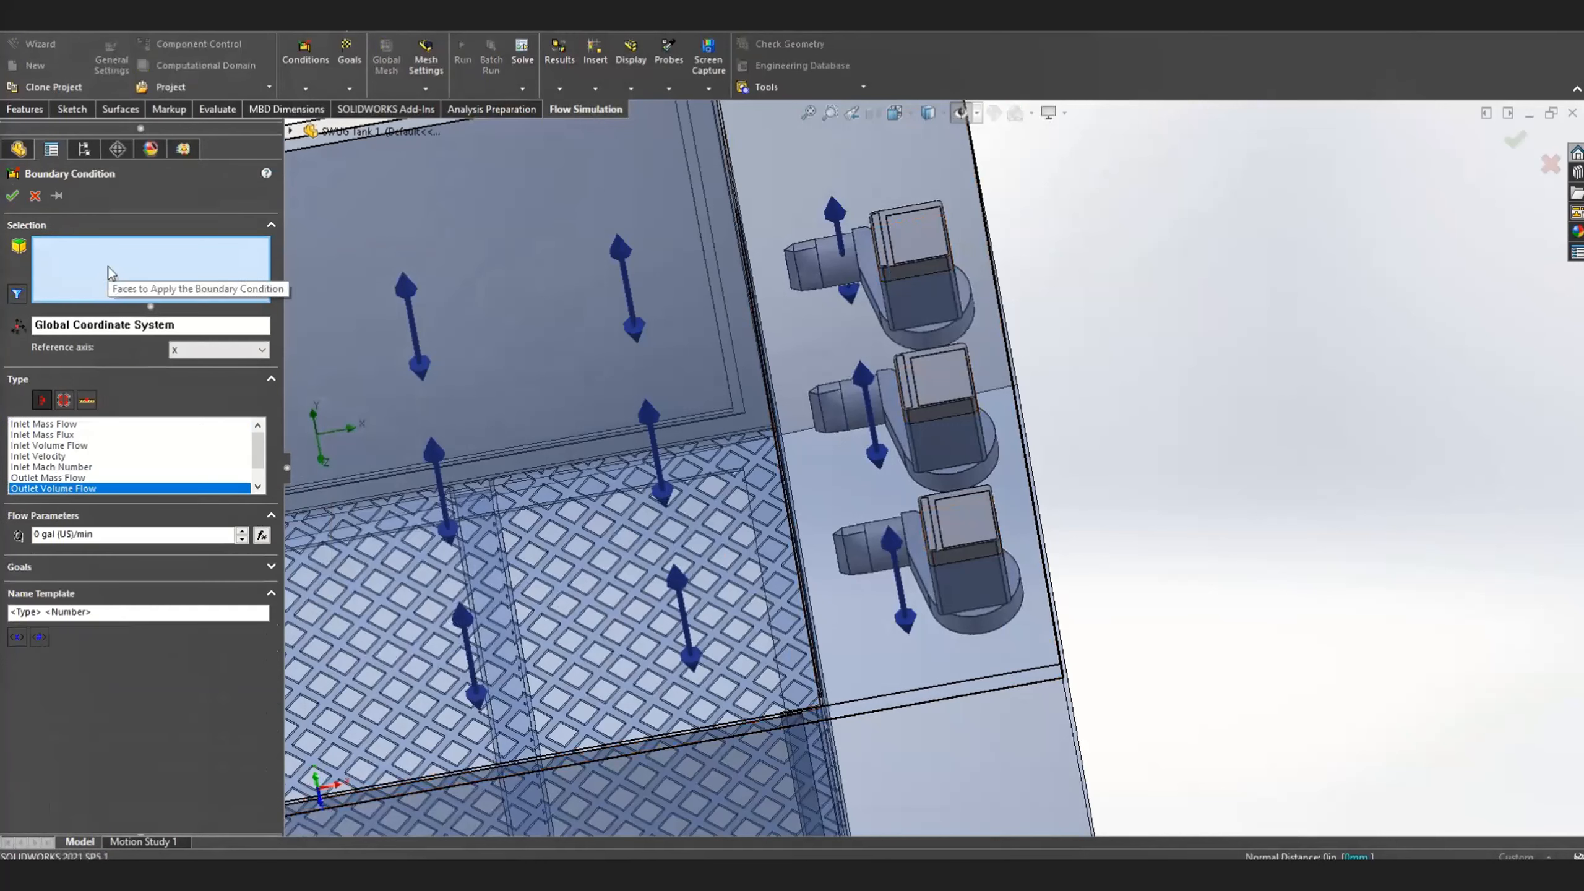
Set the outlet volume flow rate to 12 gal (US)/min
click(40, 532)
key(BackSpace)
text(12)
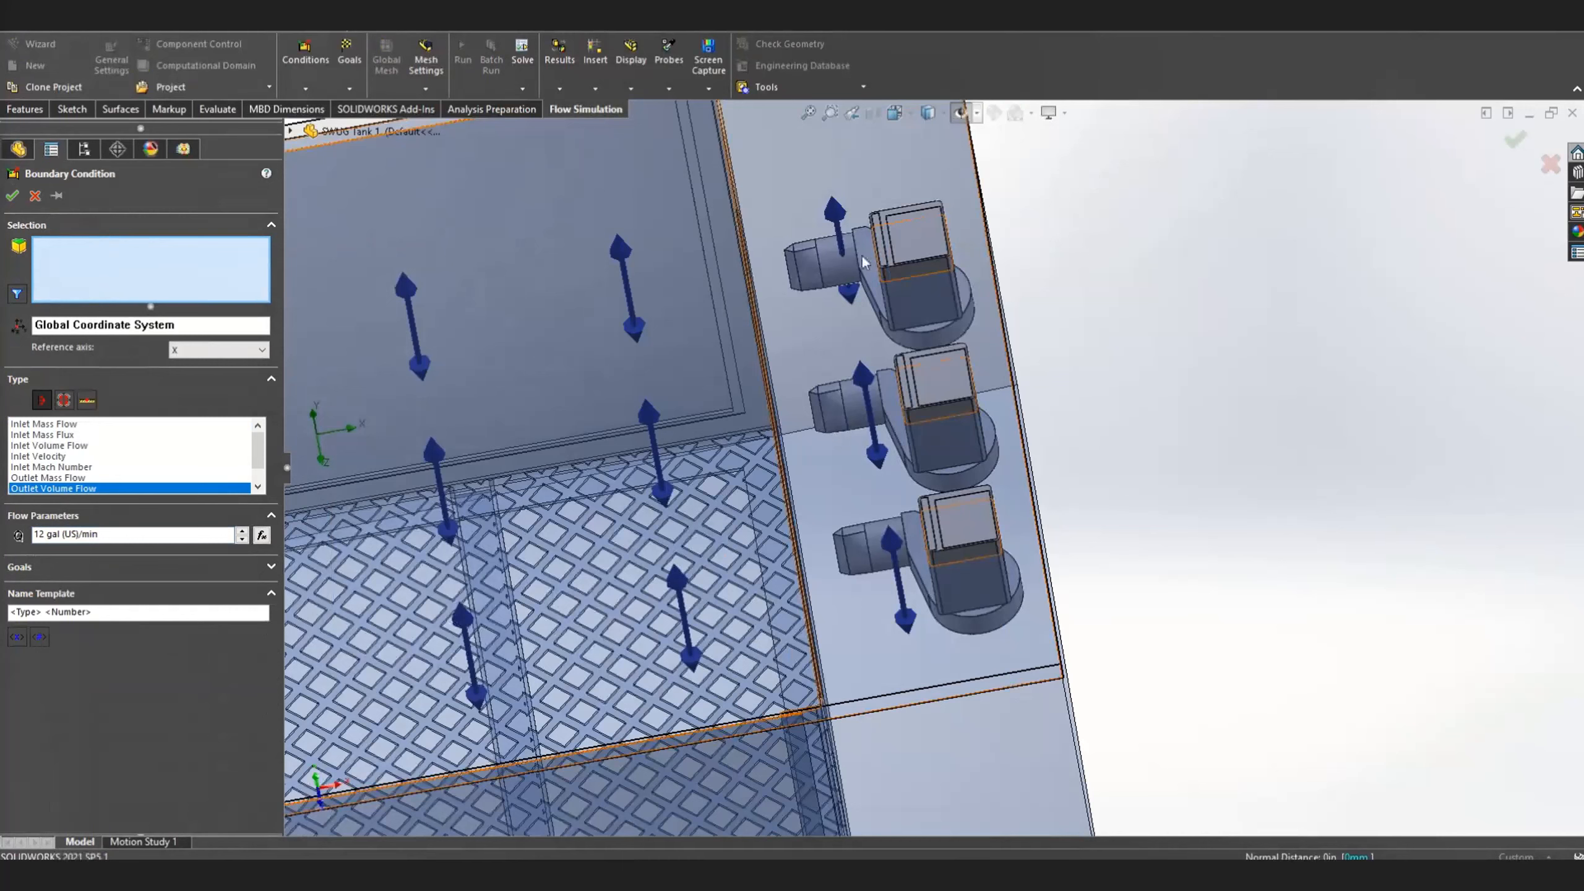
Apply the outlet flow to the hidden inner faces of the square lids on all three pumps and accept the boundary condition
right_click(927, 255)
click(973, 300)
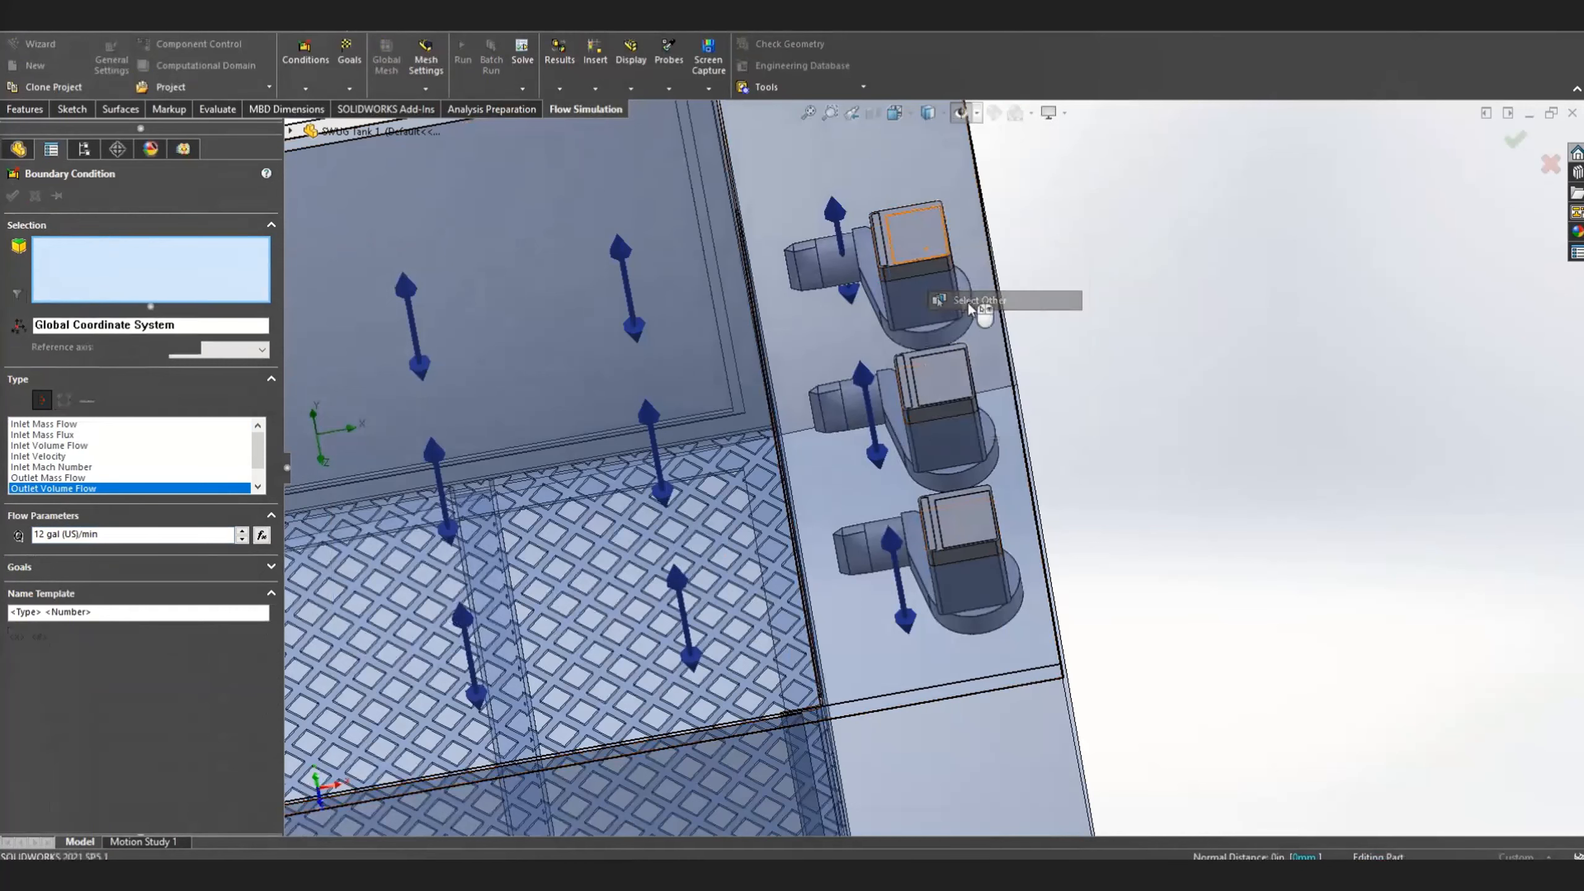
click(1021, 341)
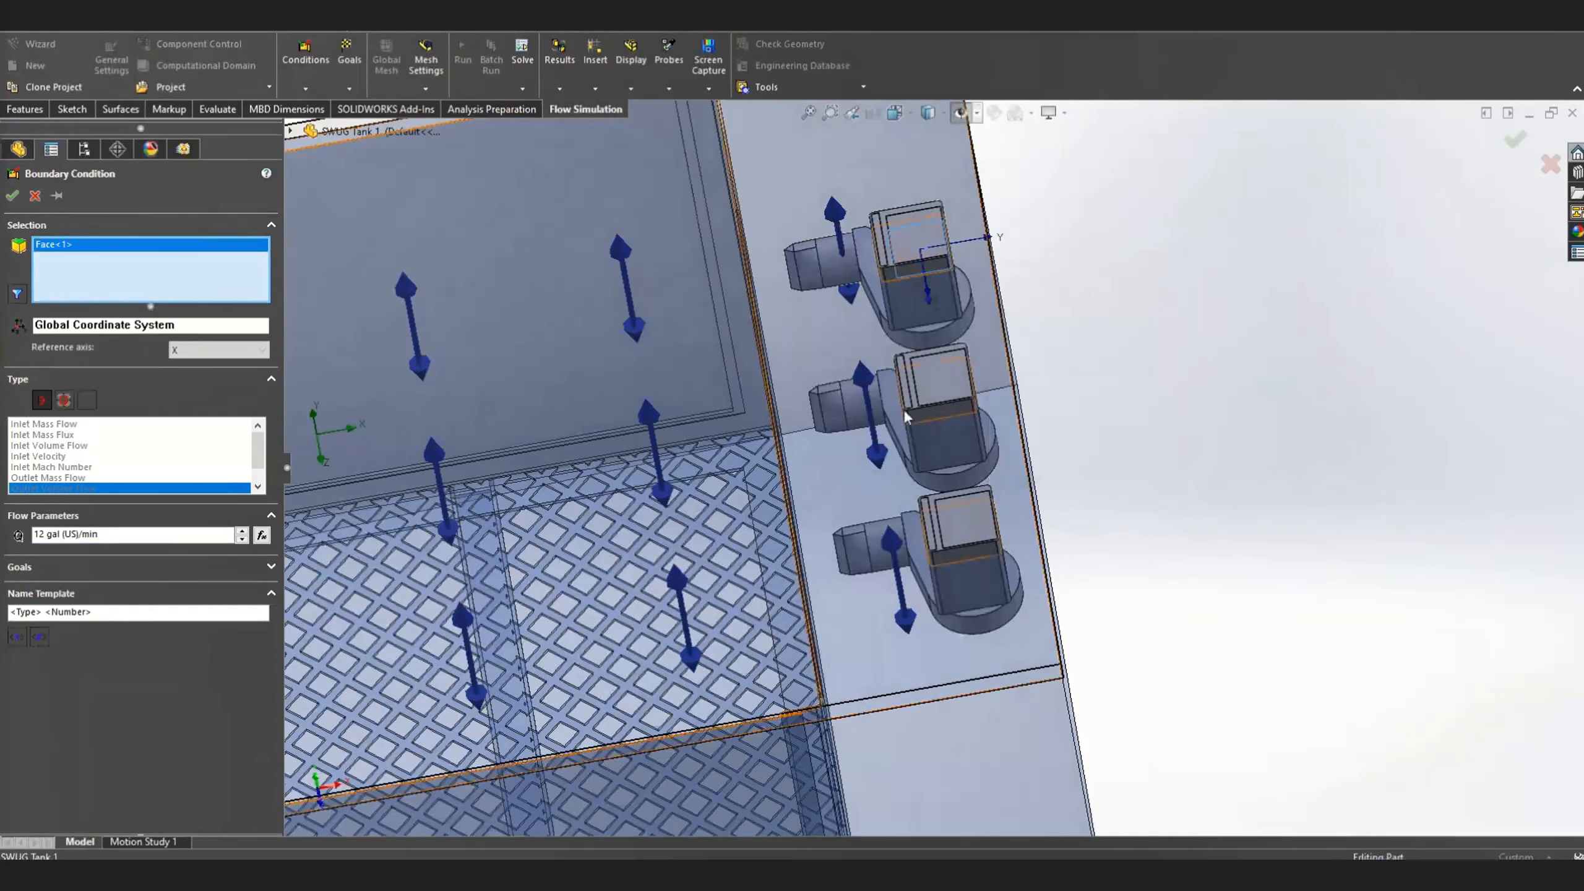
right_click(928, 380)
click(996, 433)
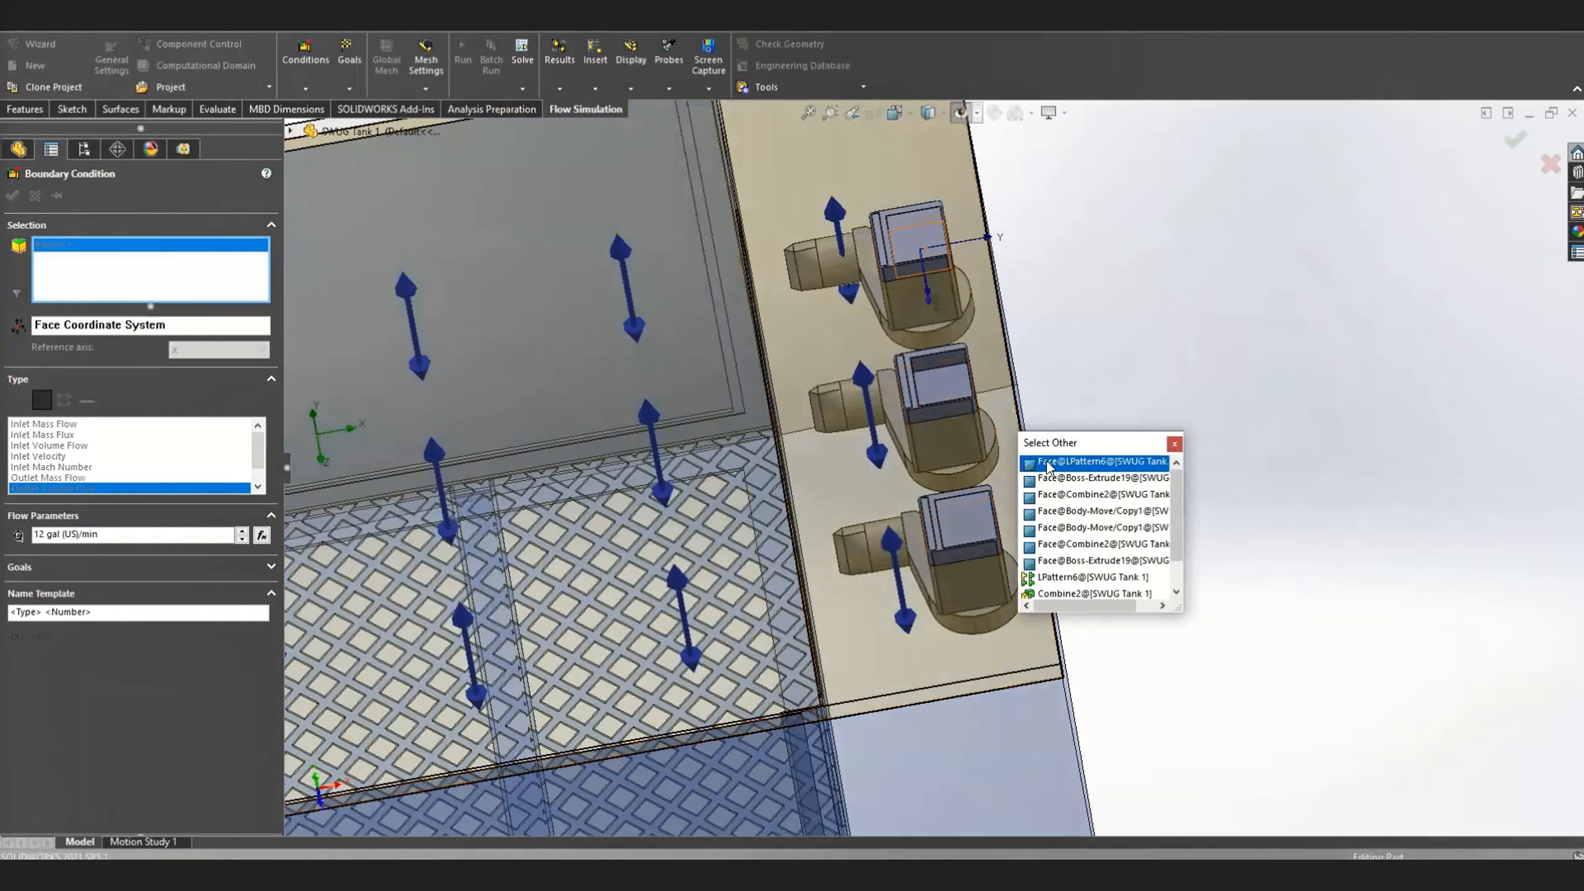
click(1047, 462)
right_click(960, 520)
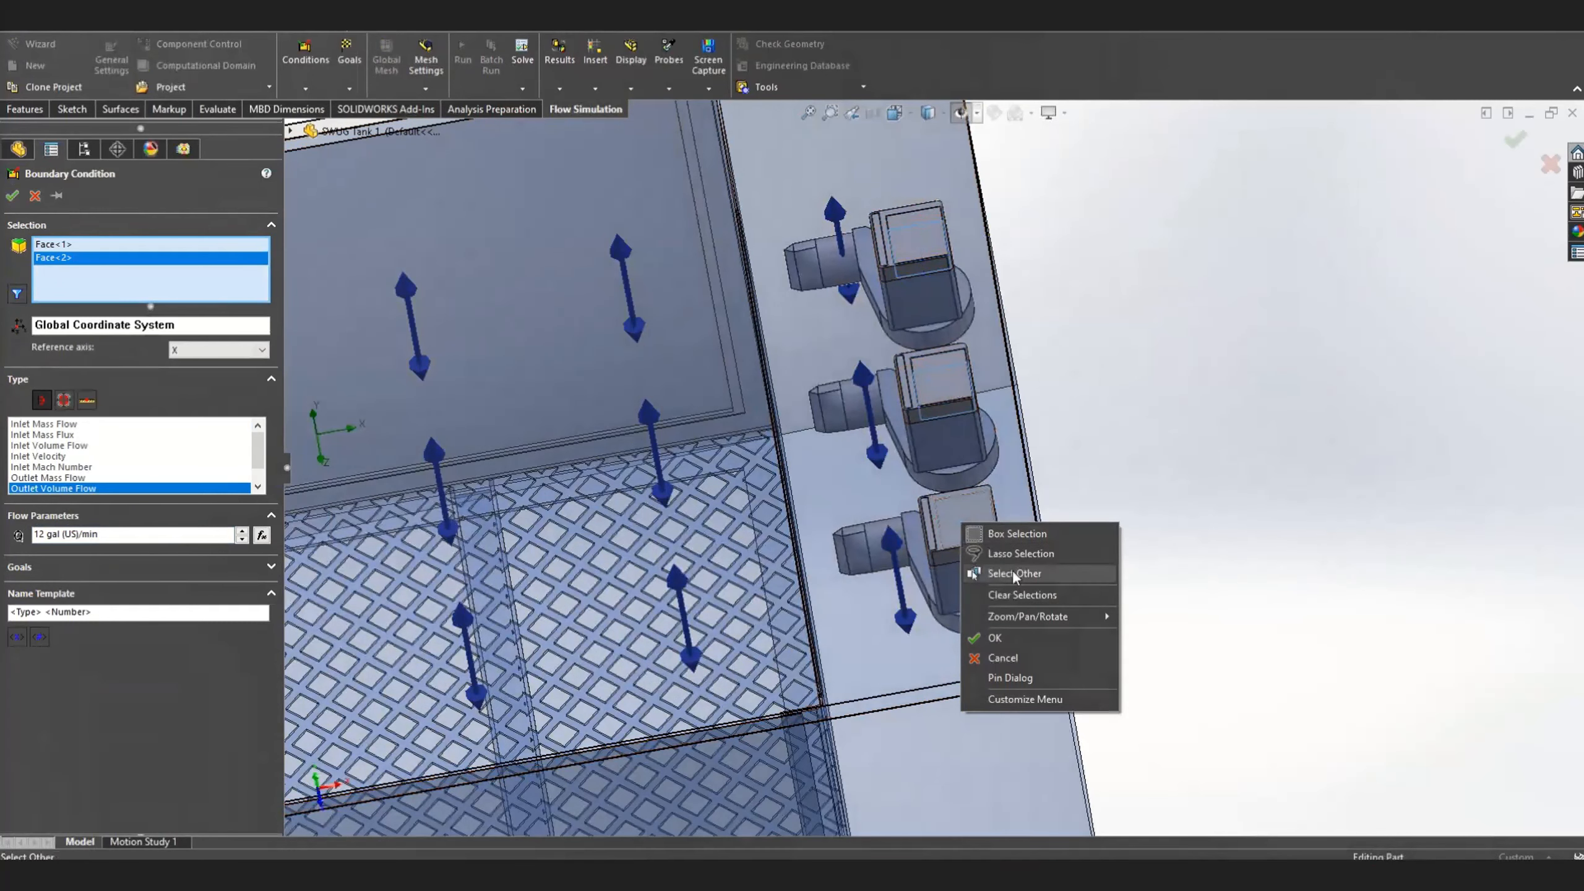
click(1012, 571)
click(1105, 602)
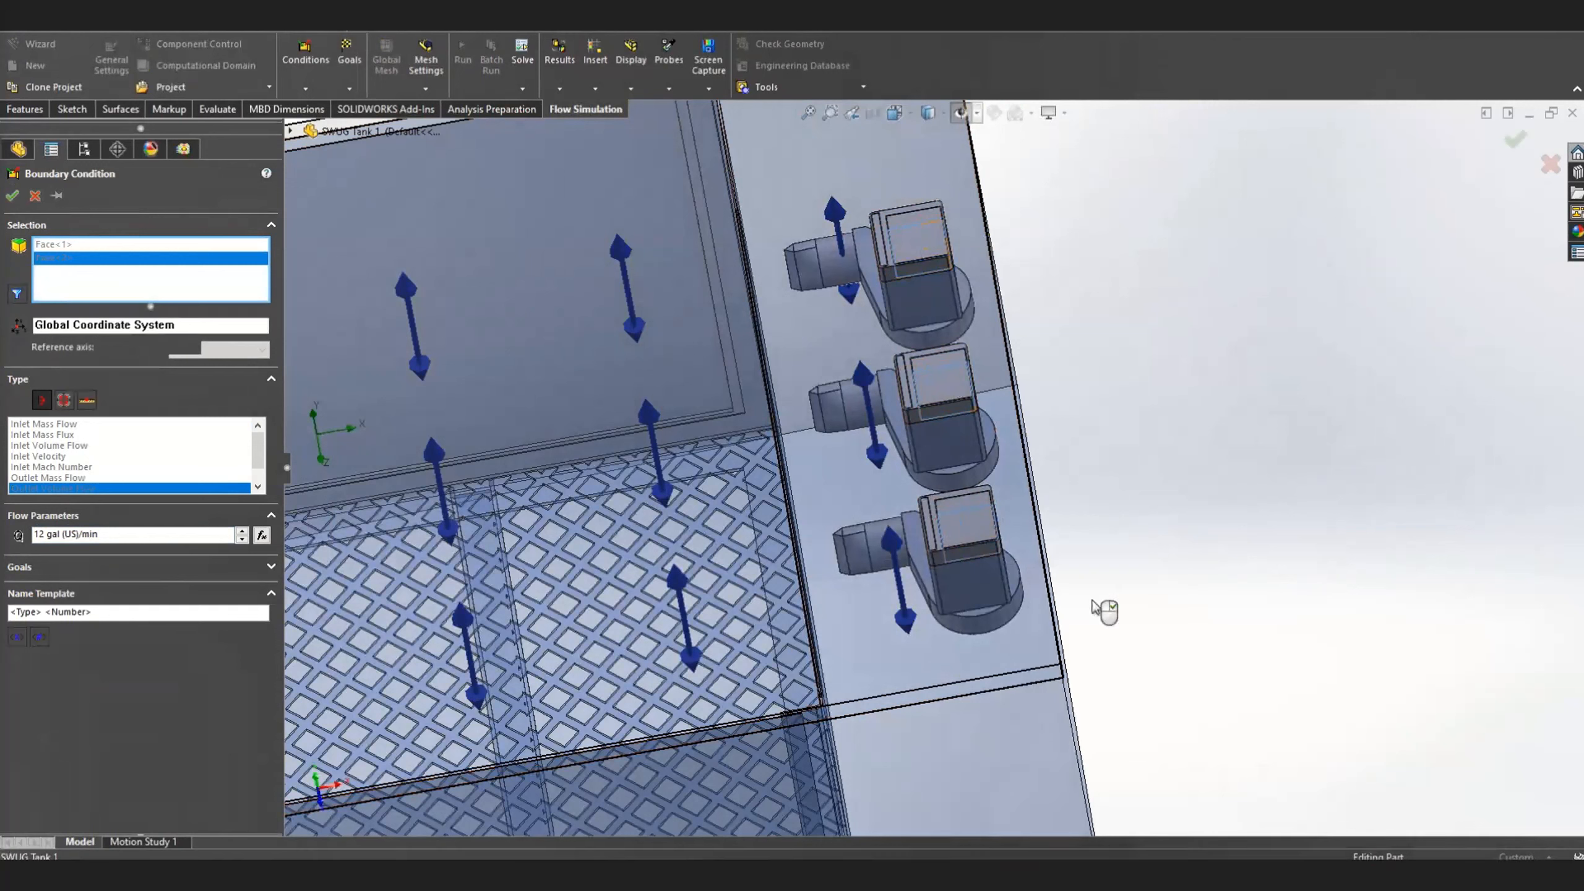
click(11, 199)
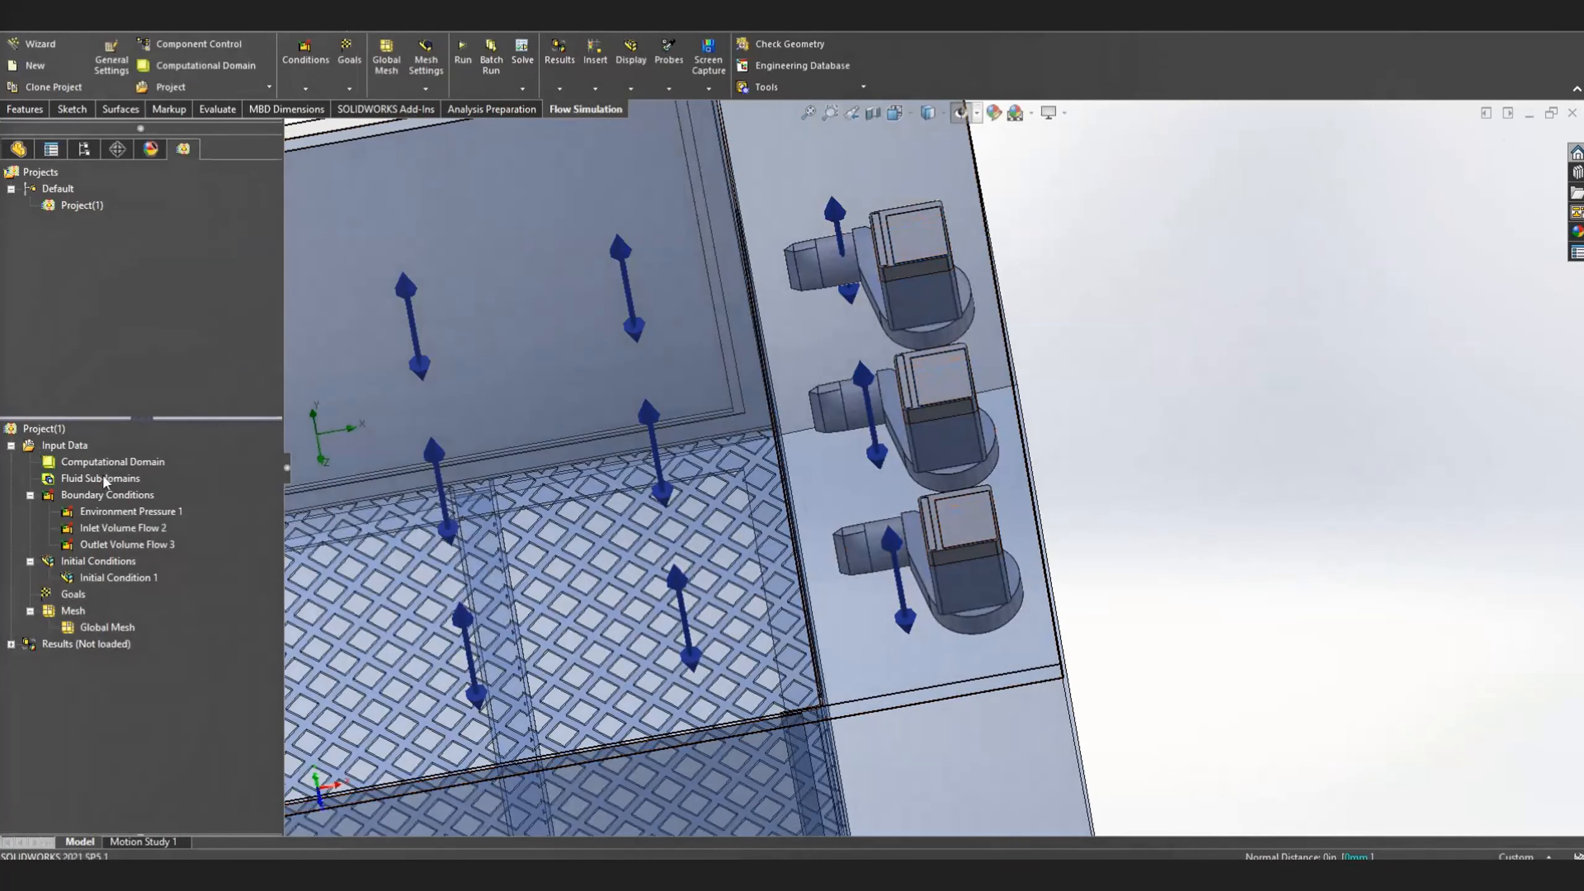
Reset the computational domain so that it encloses the whole tank, and accept it
middle_drag(599, 599, 642, 494)
scroll(626, 515, up, 5)
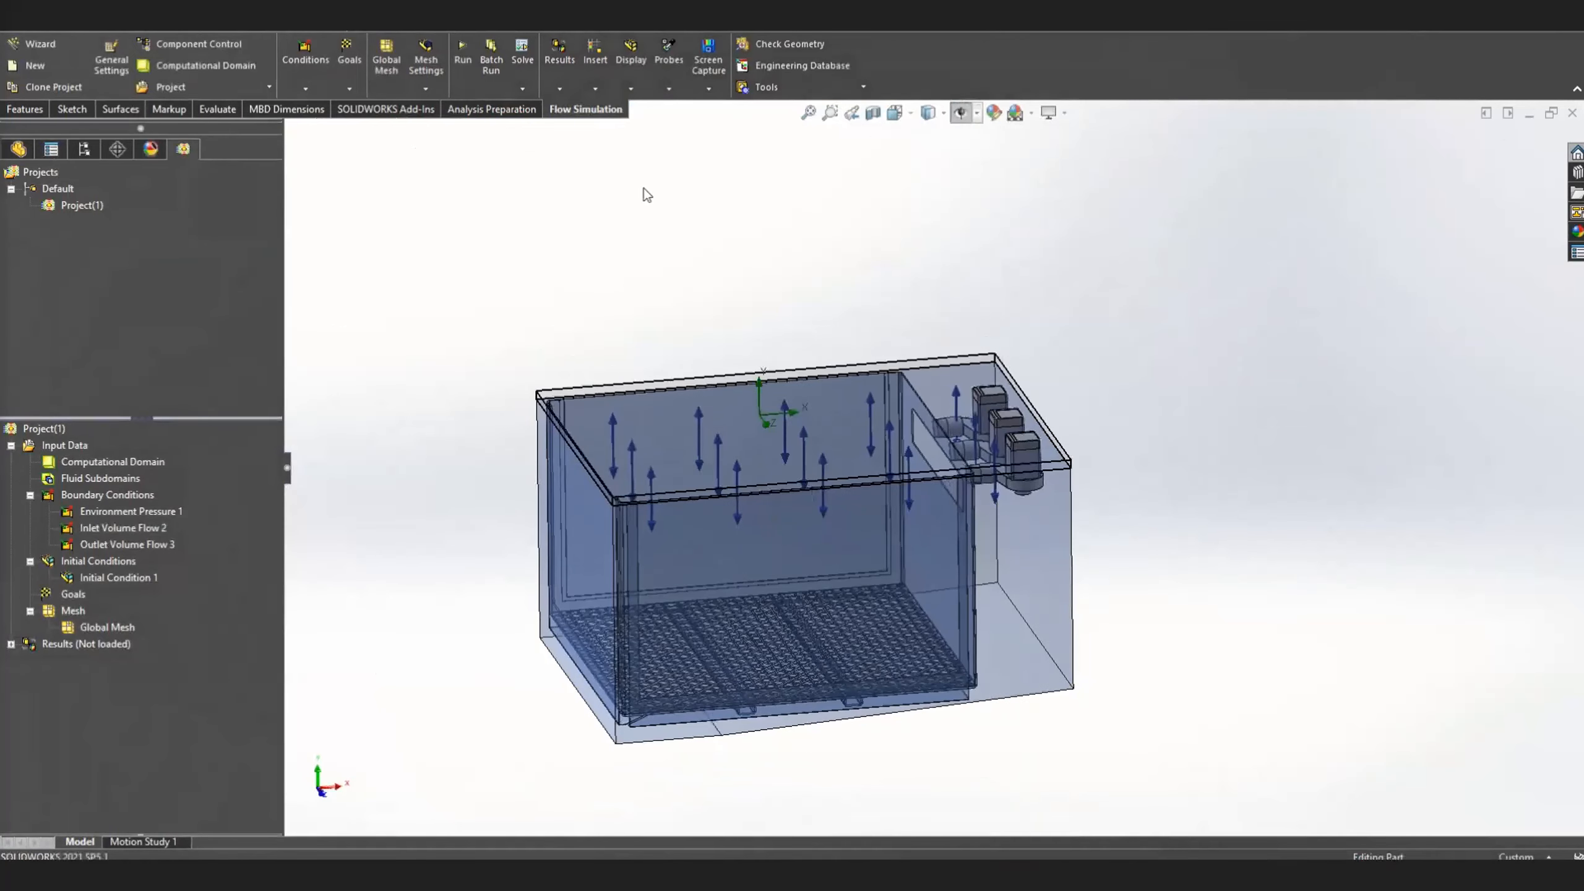
click(140, 462)
right_click(141, 465)
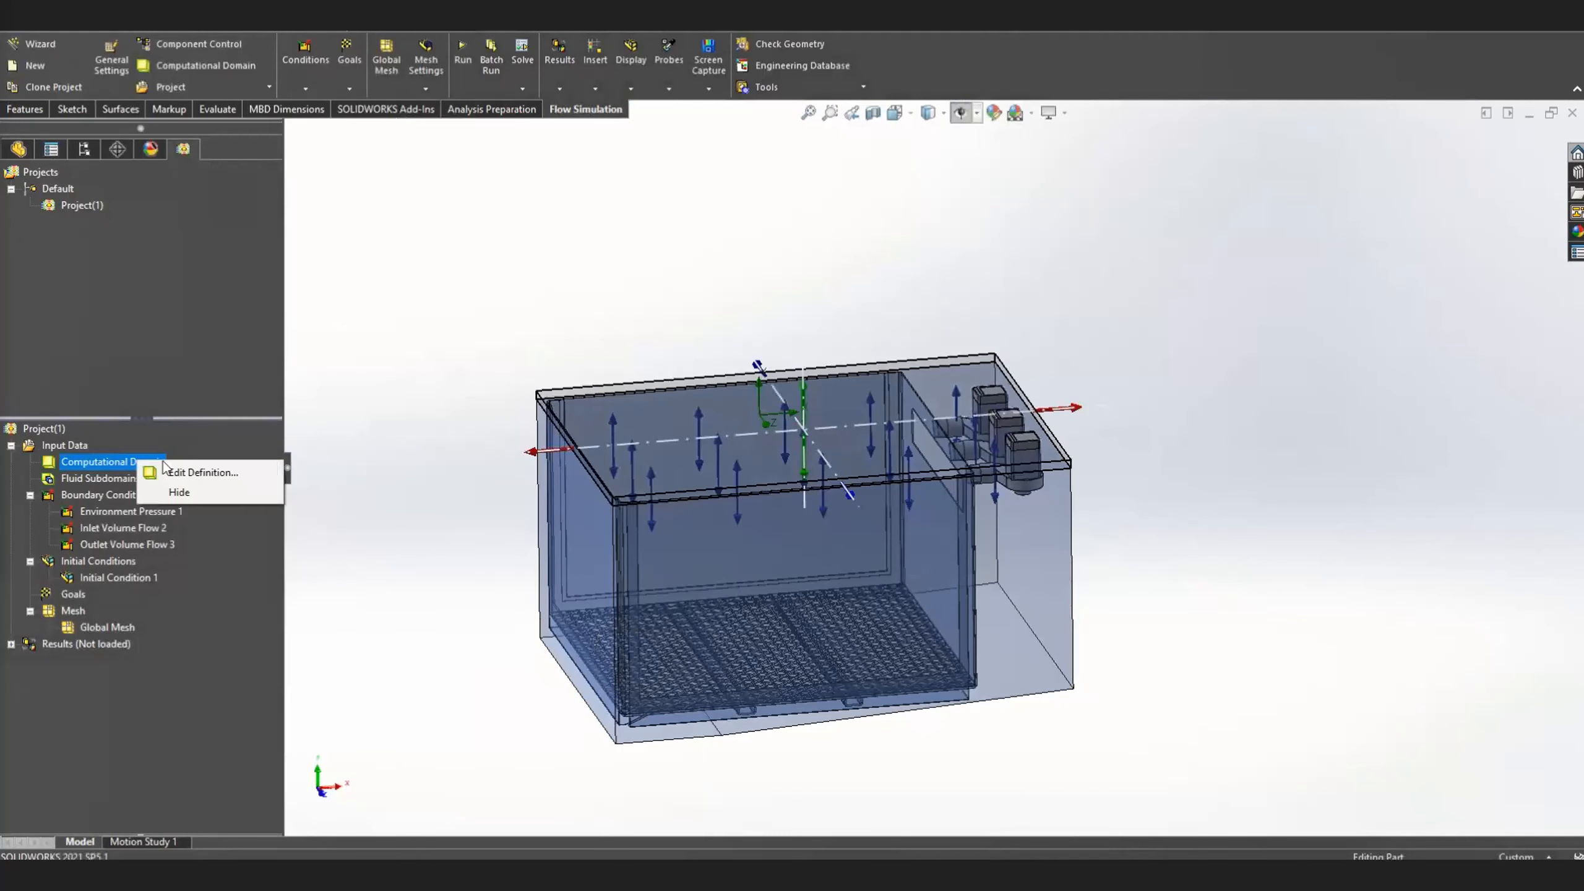
click(187, 472)
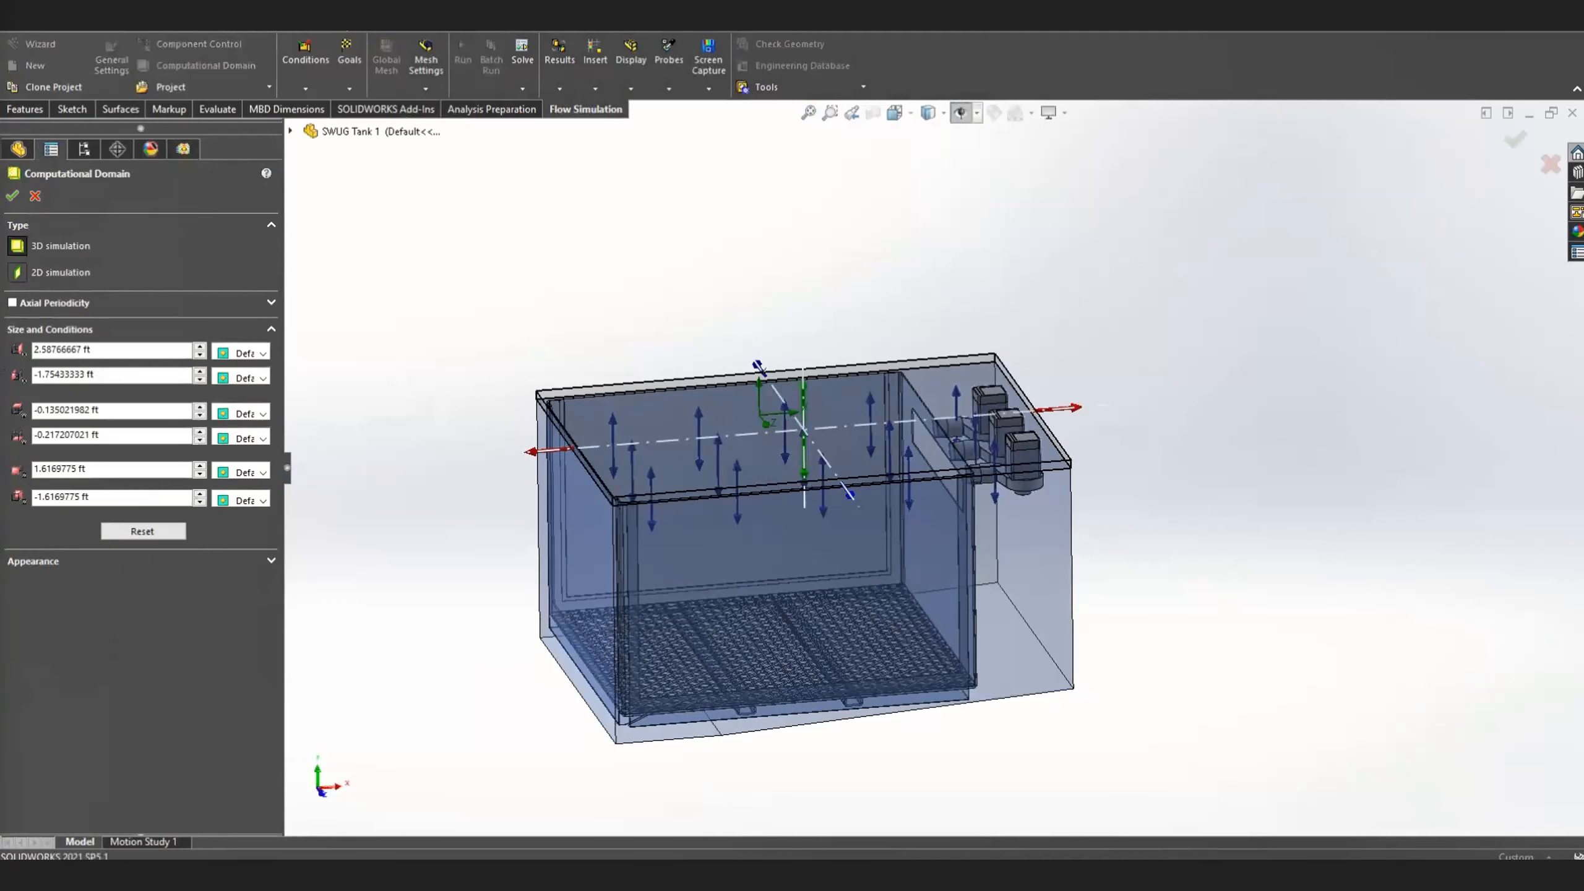
click(148, 534)
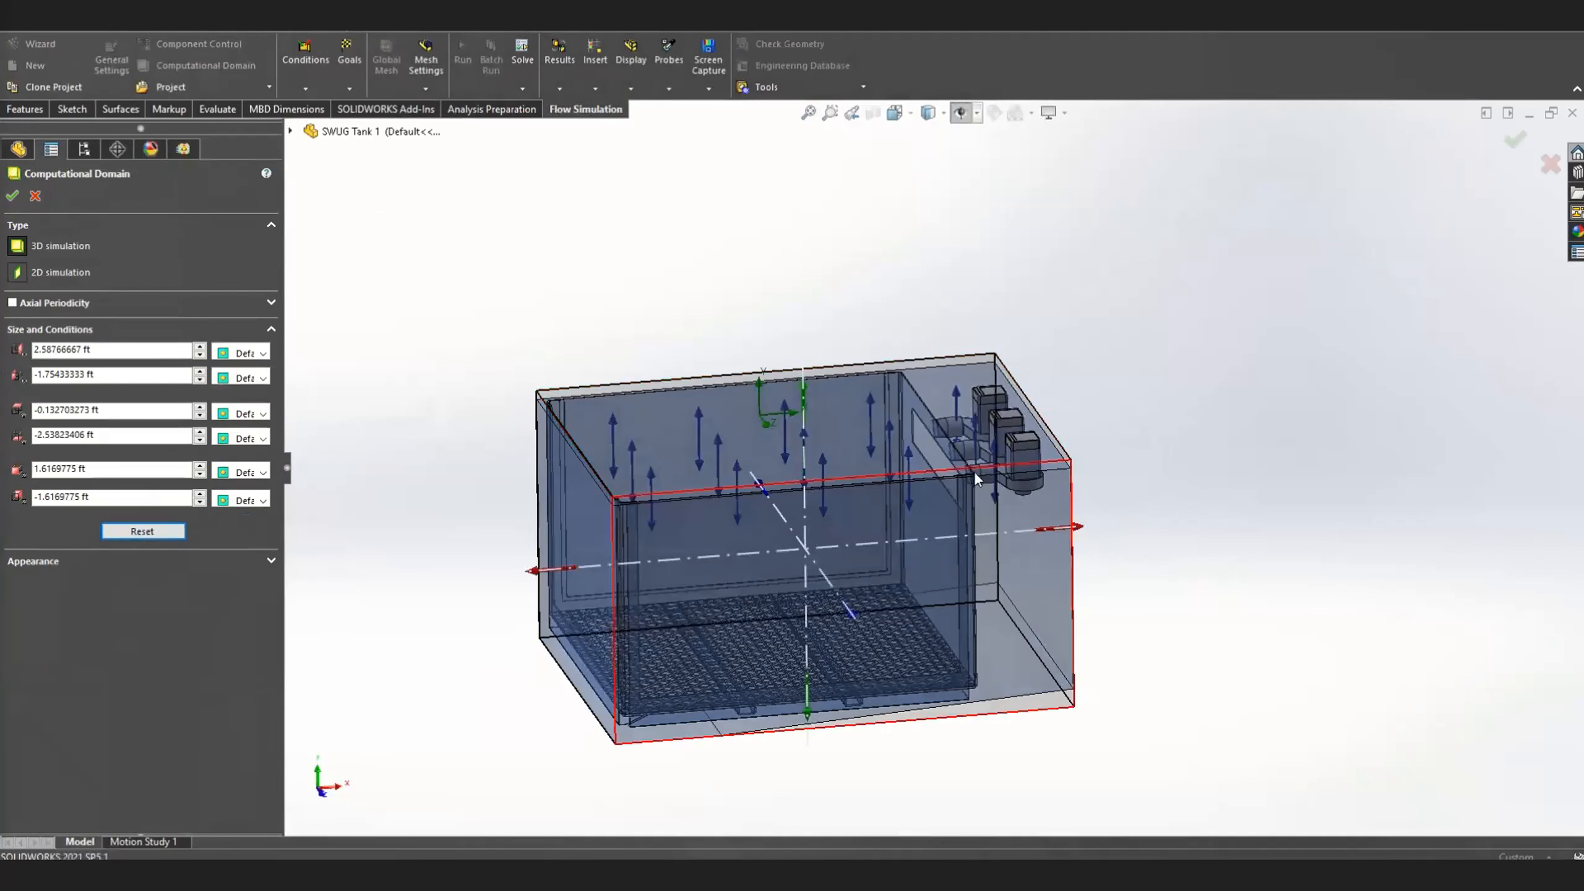
click(12, 196)
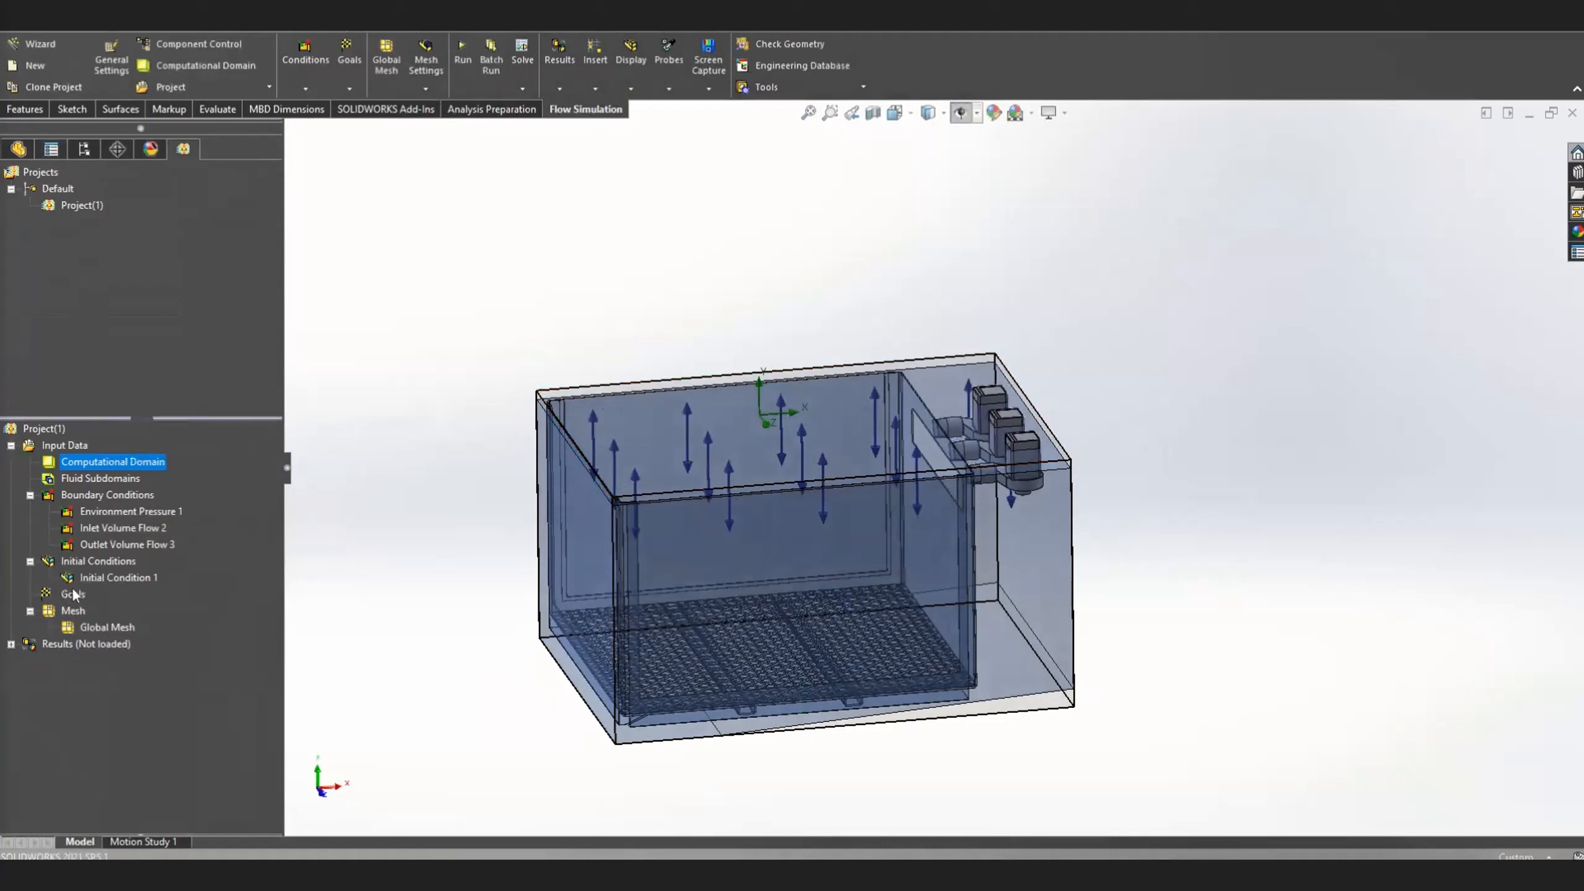
Switch the global mesh to manual settings and disable Channels and Advanced Refinement
right_click(55, 610)
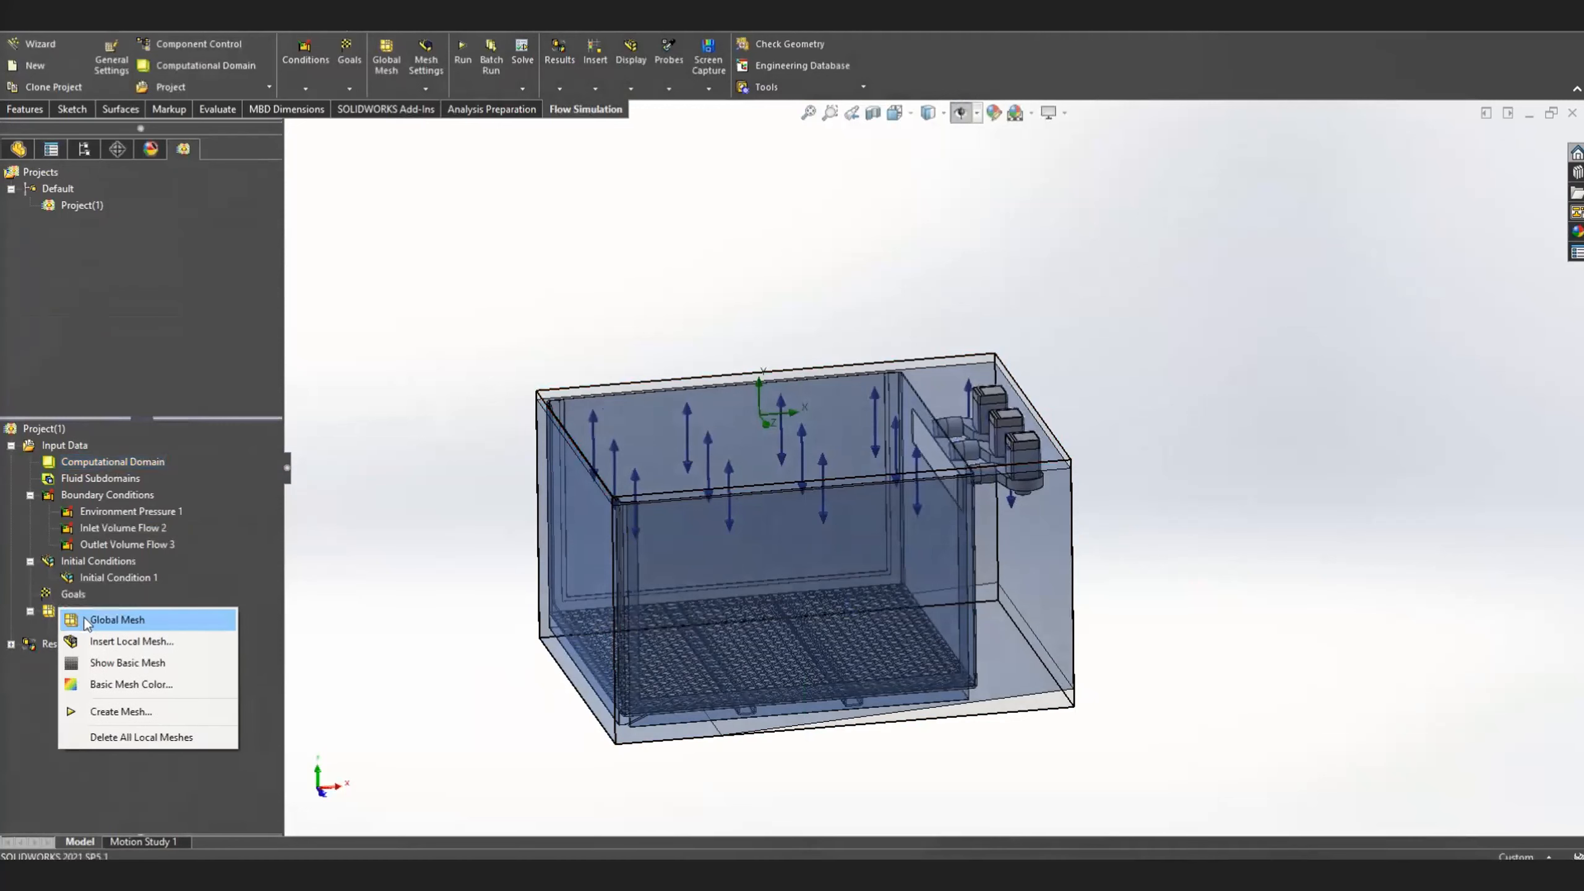
click(115, 619)
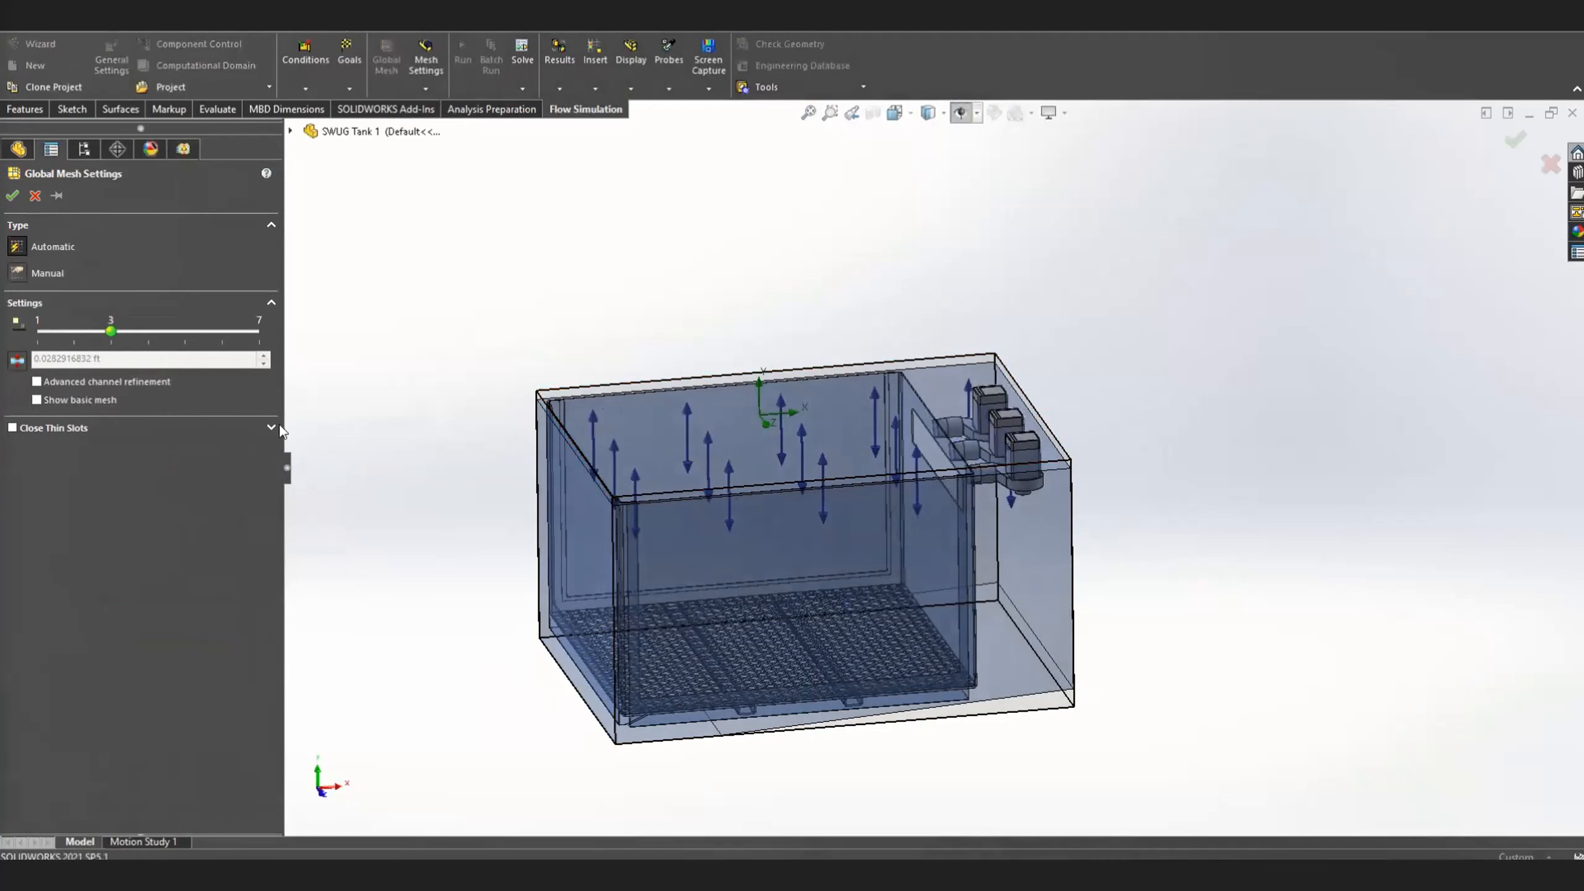
click(16, 273)
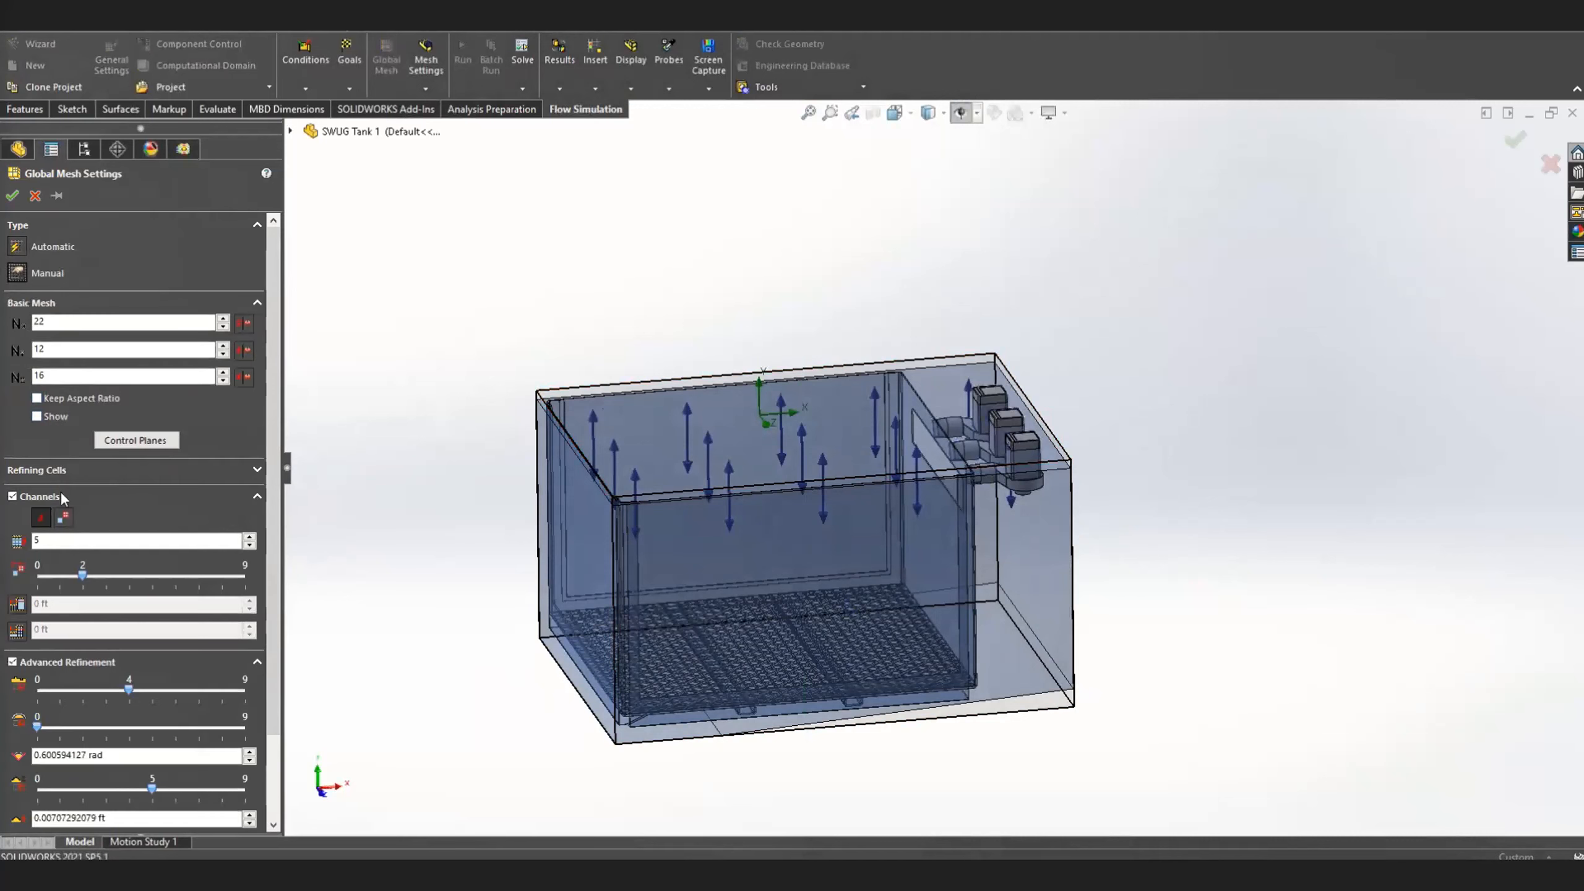
click(11, 496)
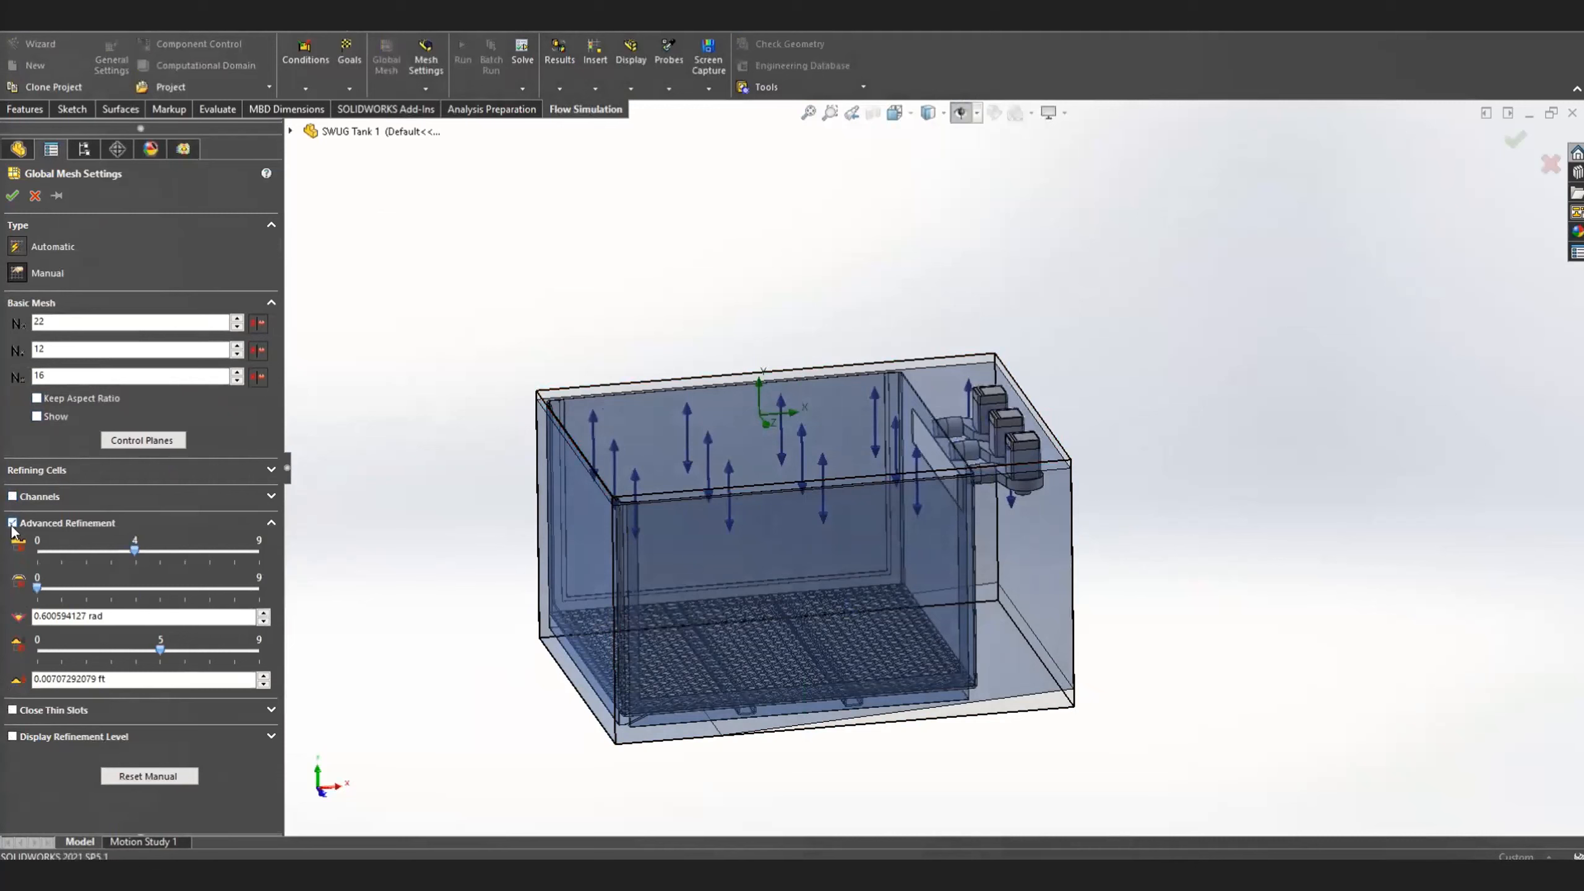
click(12, 523)
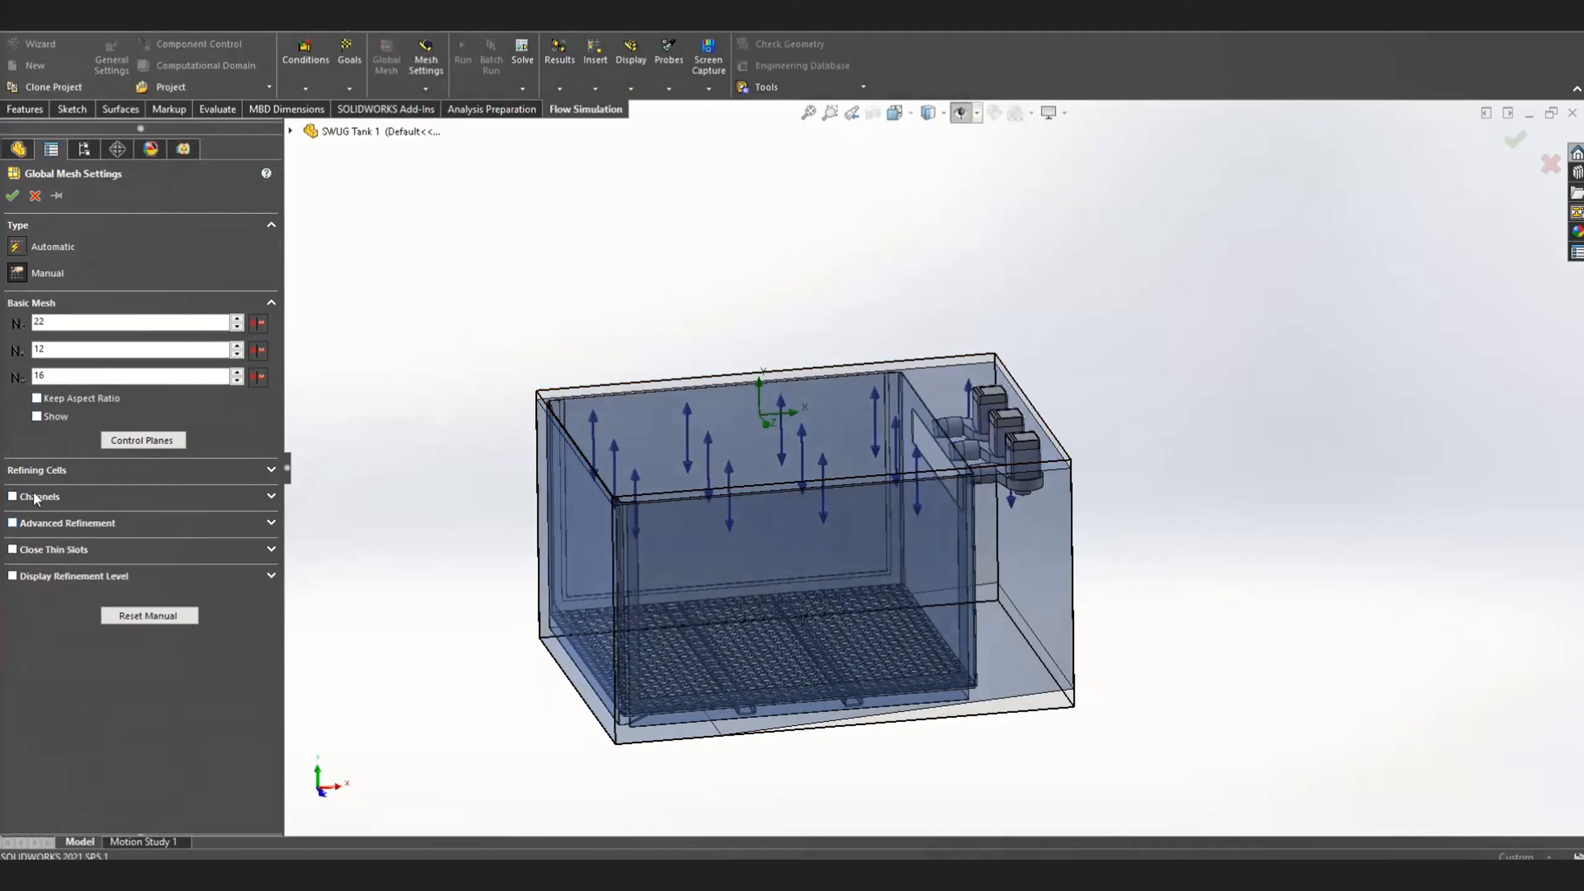
Set the basic mesh cell counts to 105 in X, 65 in Y and 85 in Z
drag(47, 321, 3, 319)
text(105)
key(Tab)
text(65)
key(Tab)
text(85)
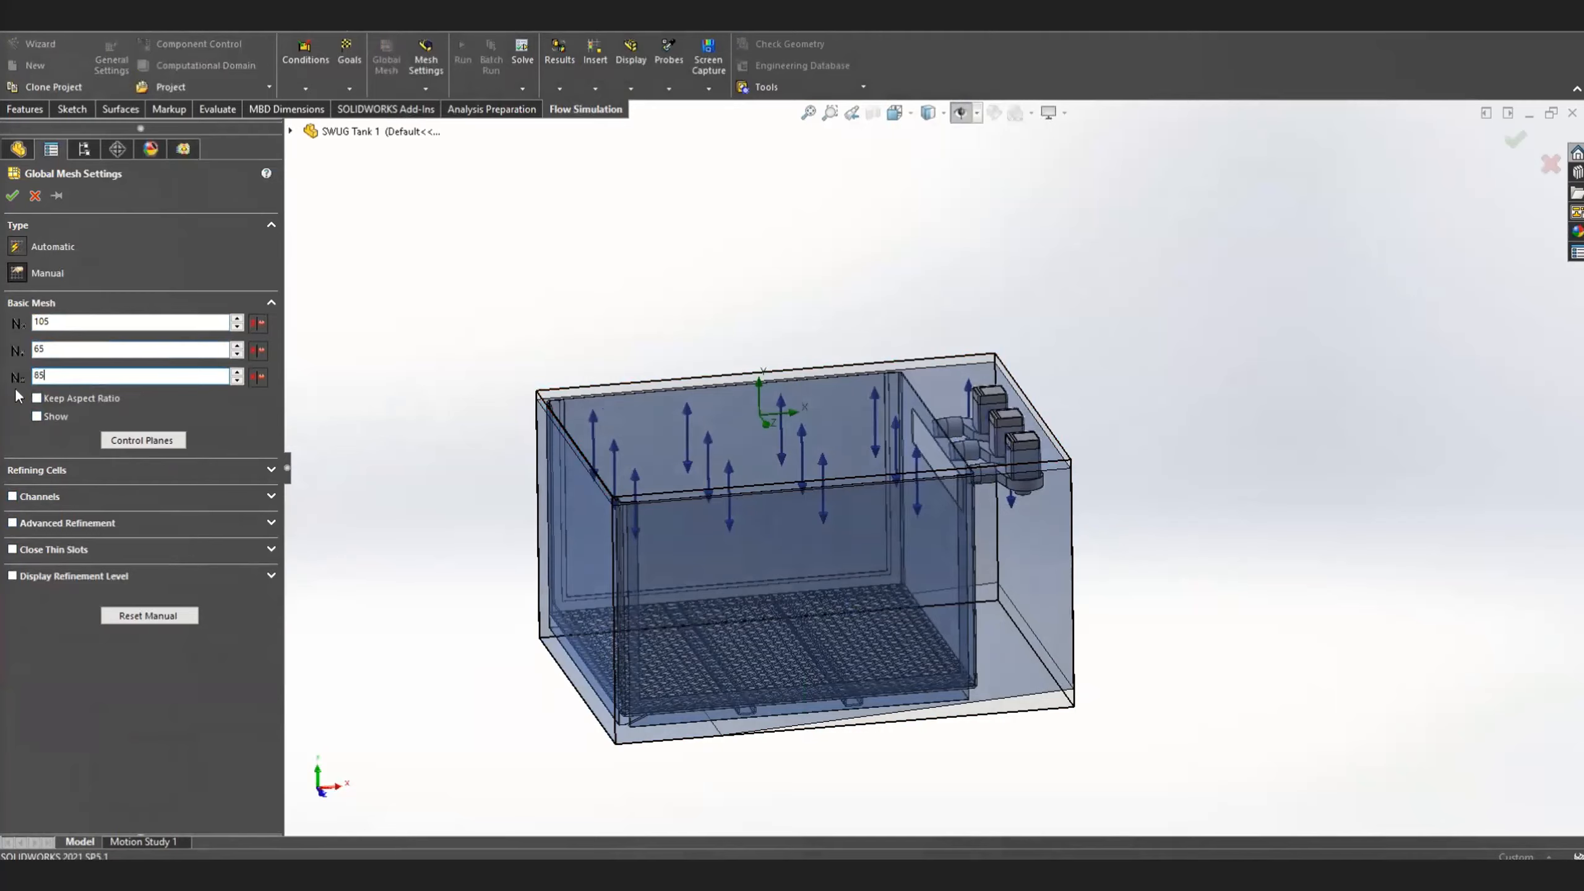
Show the basic mesh on the model and accept the global mesh settings
click(39, 418)
mouse_move(717, 583)
middle_down()
mouse_move(858, 606)
mouse_move(712, 595)
mouse_move(712, 717)
middle_up()
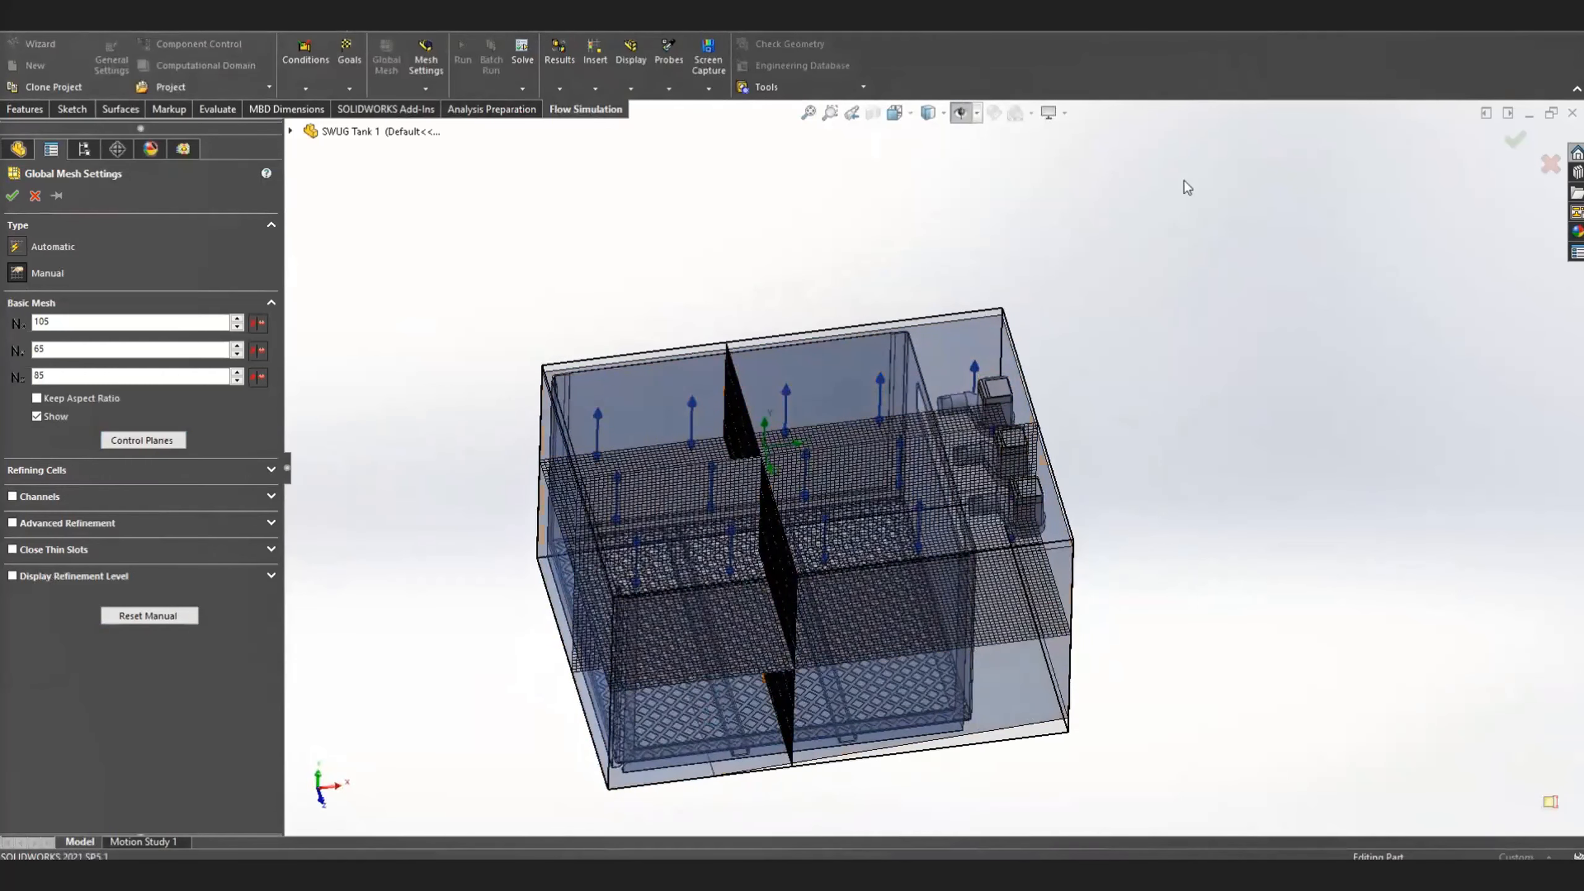
click(13, 196)
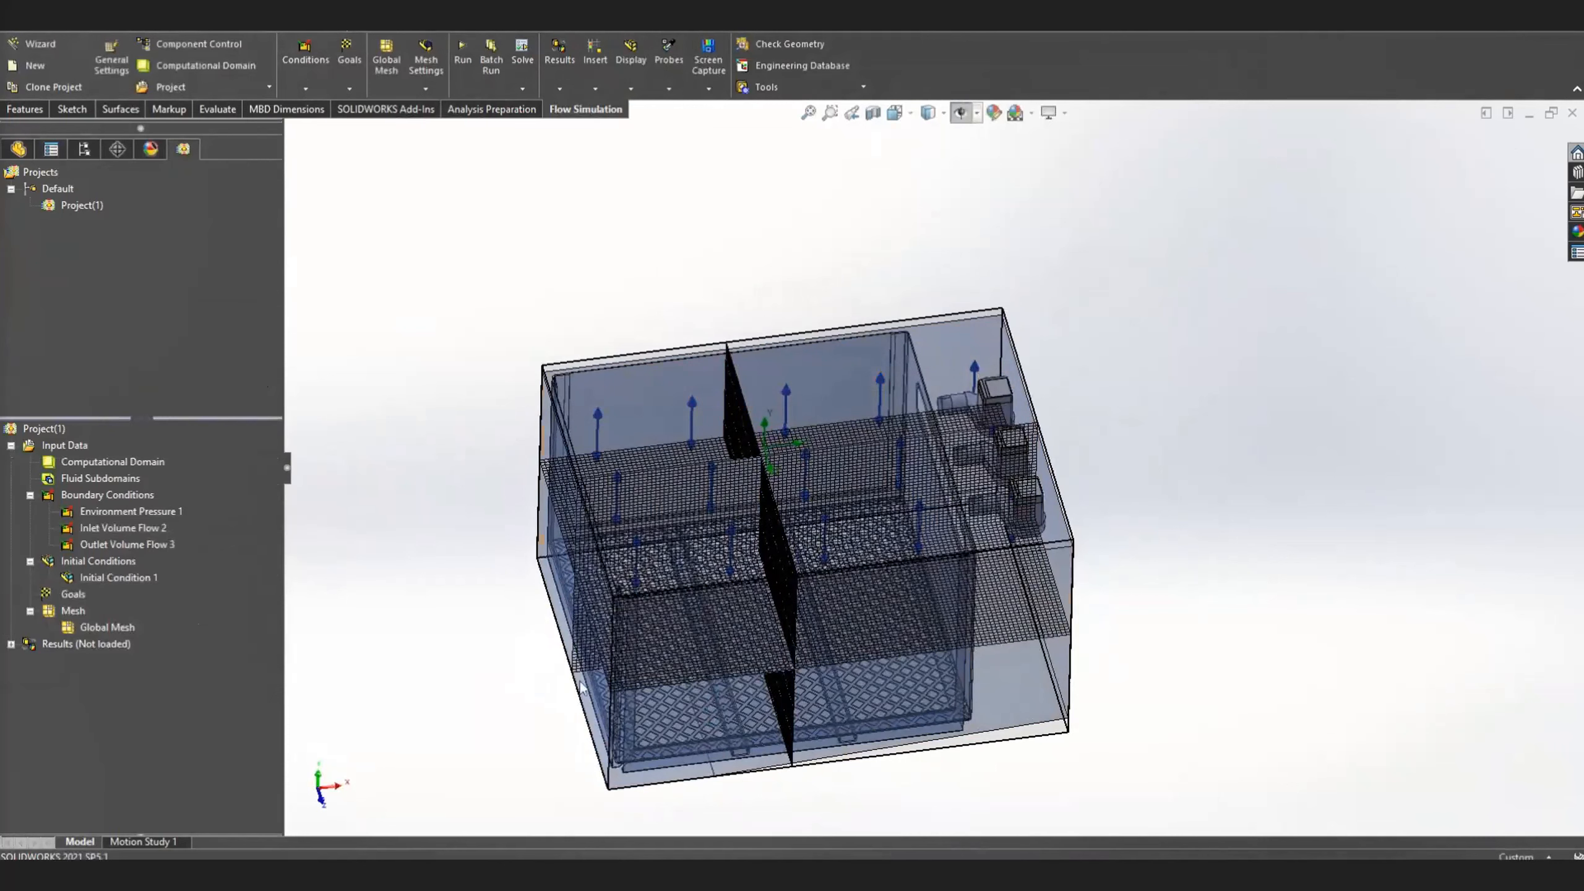
click(467, 22)
Review the calculation control options, enable periodic saving of full results by iterations, and accept the settings
right_click(56, 445)
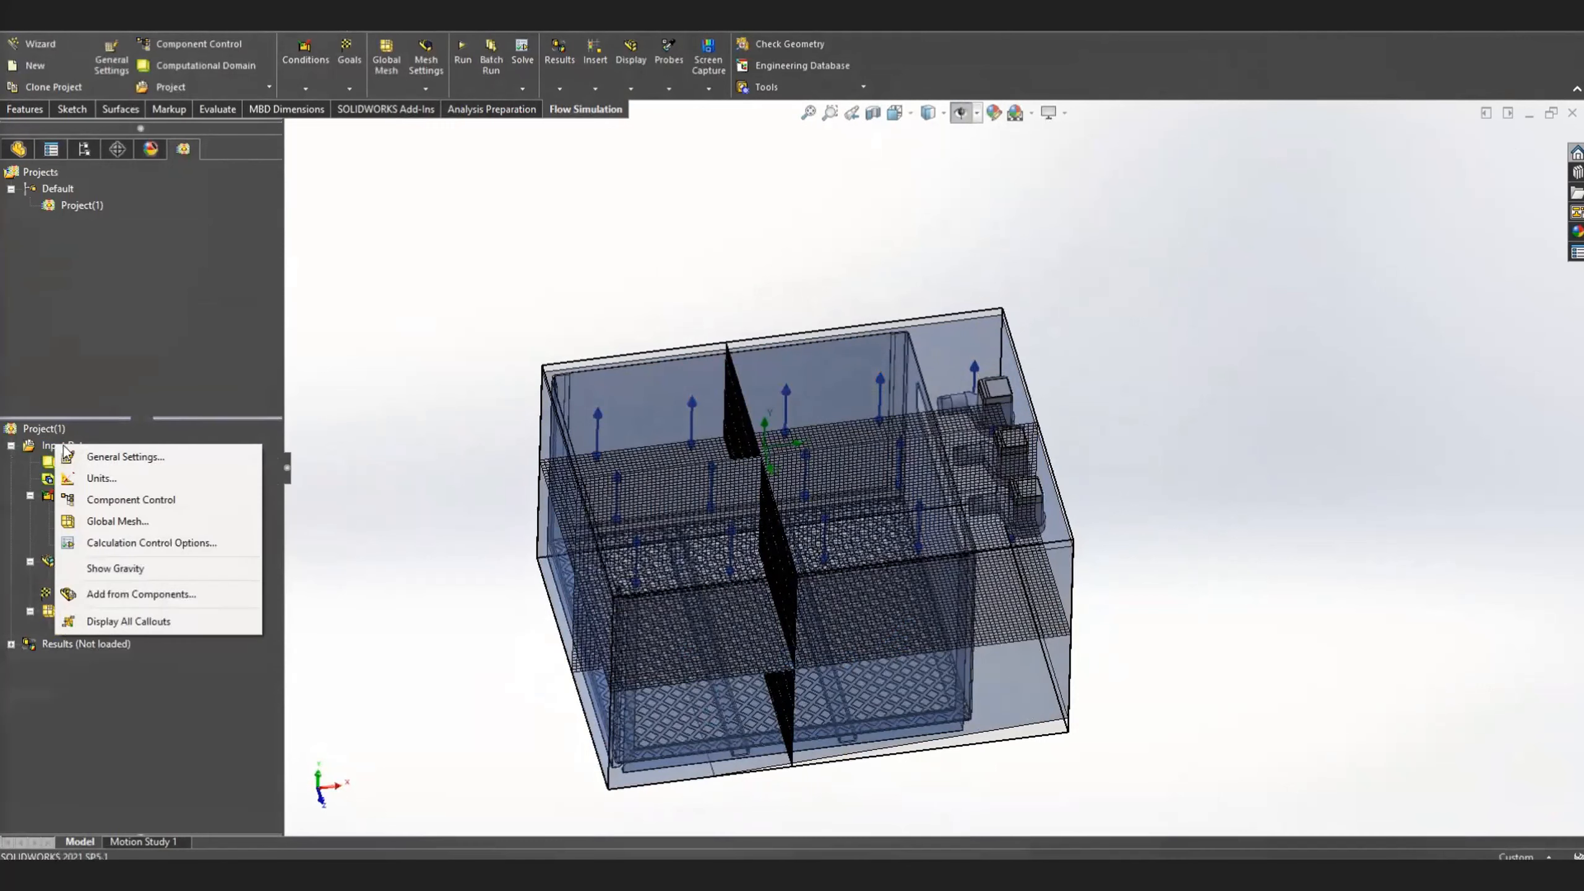
click(148, 544)
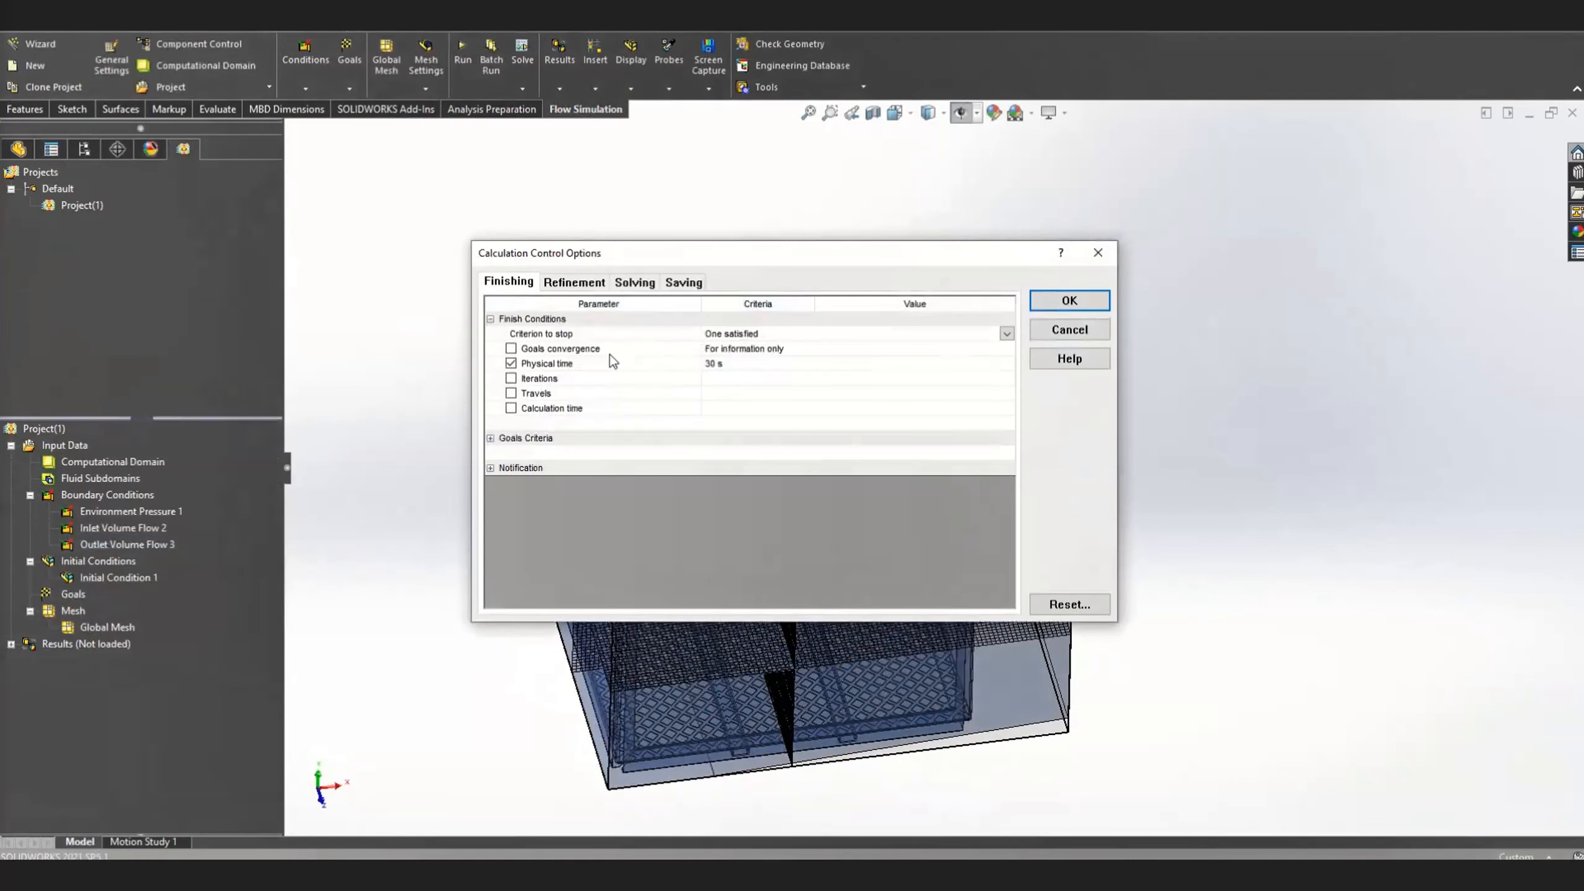
click(575, 284)
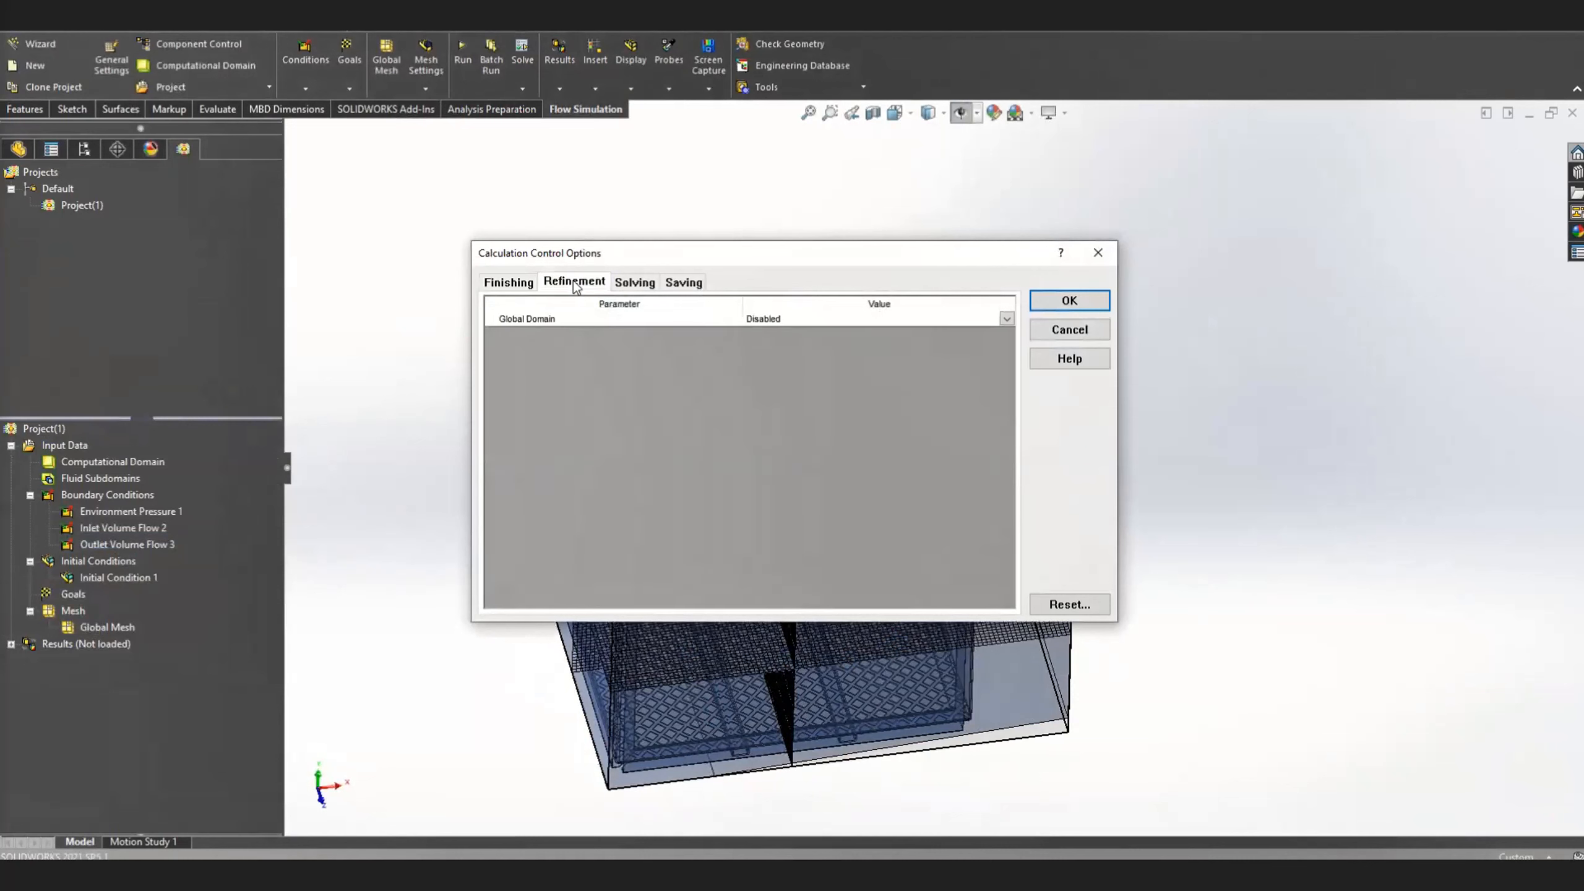
click(510, 284)
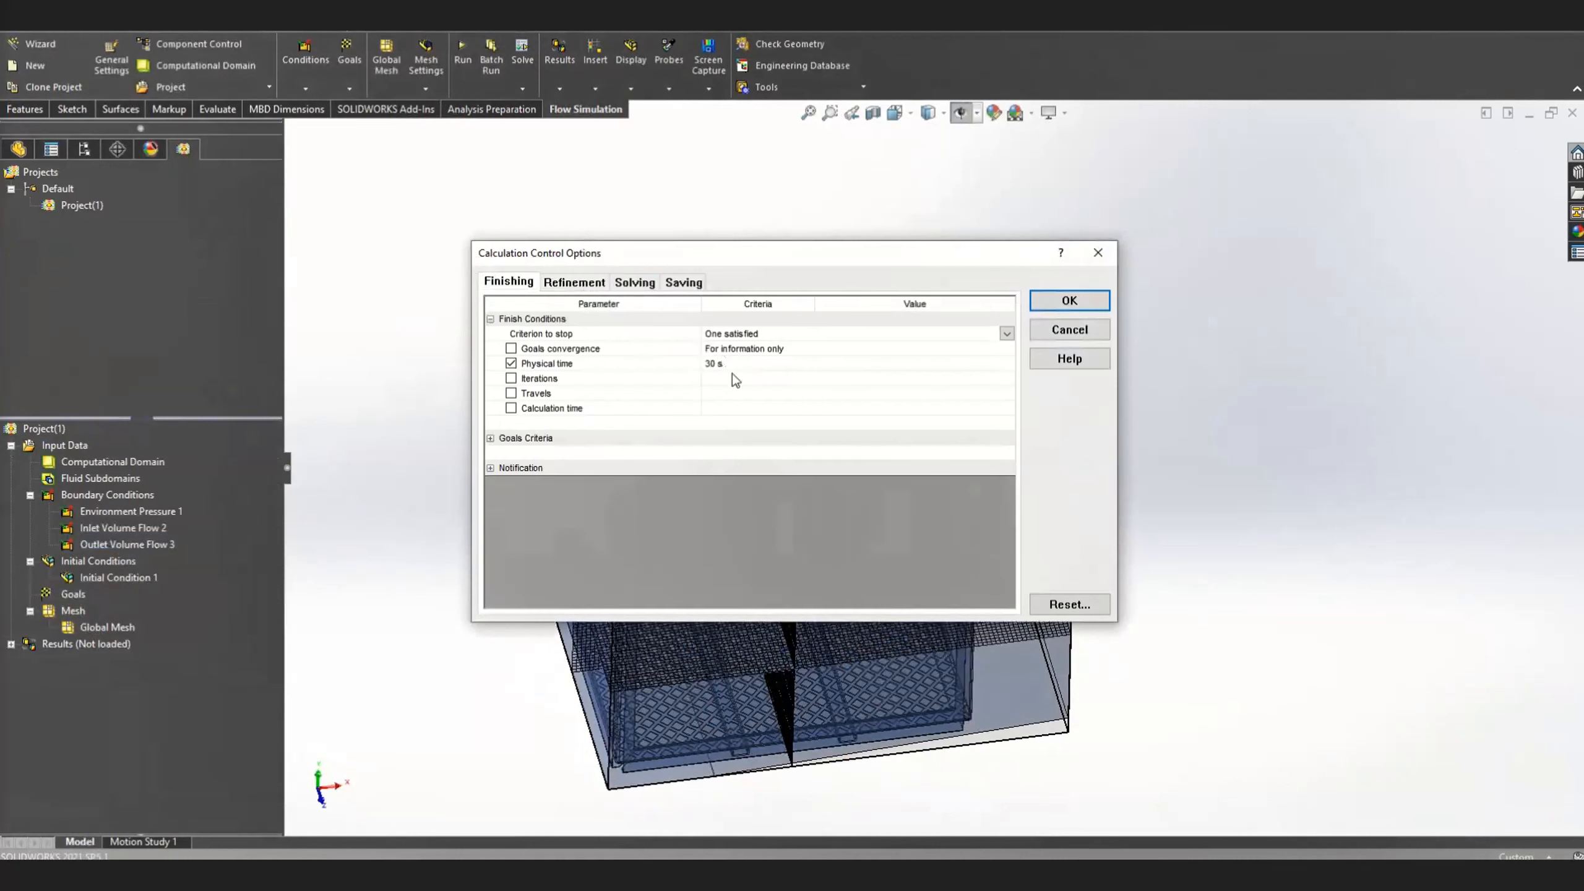
click(583, 283)
click(648, 284)
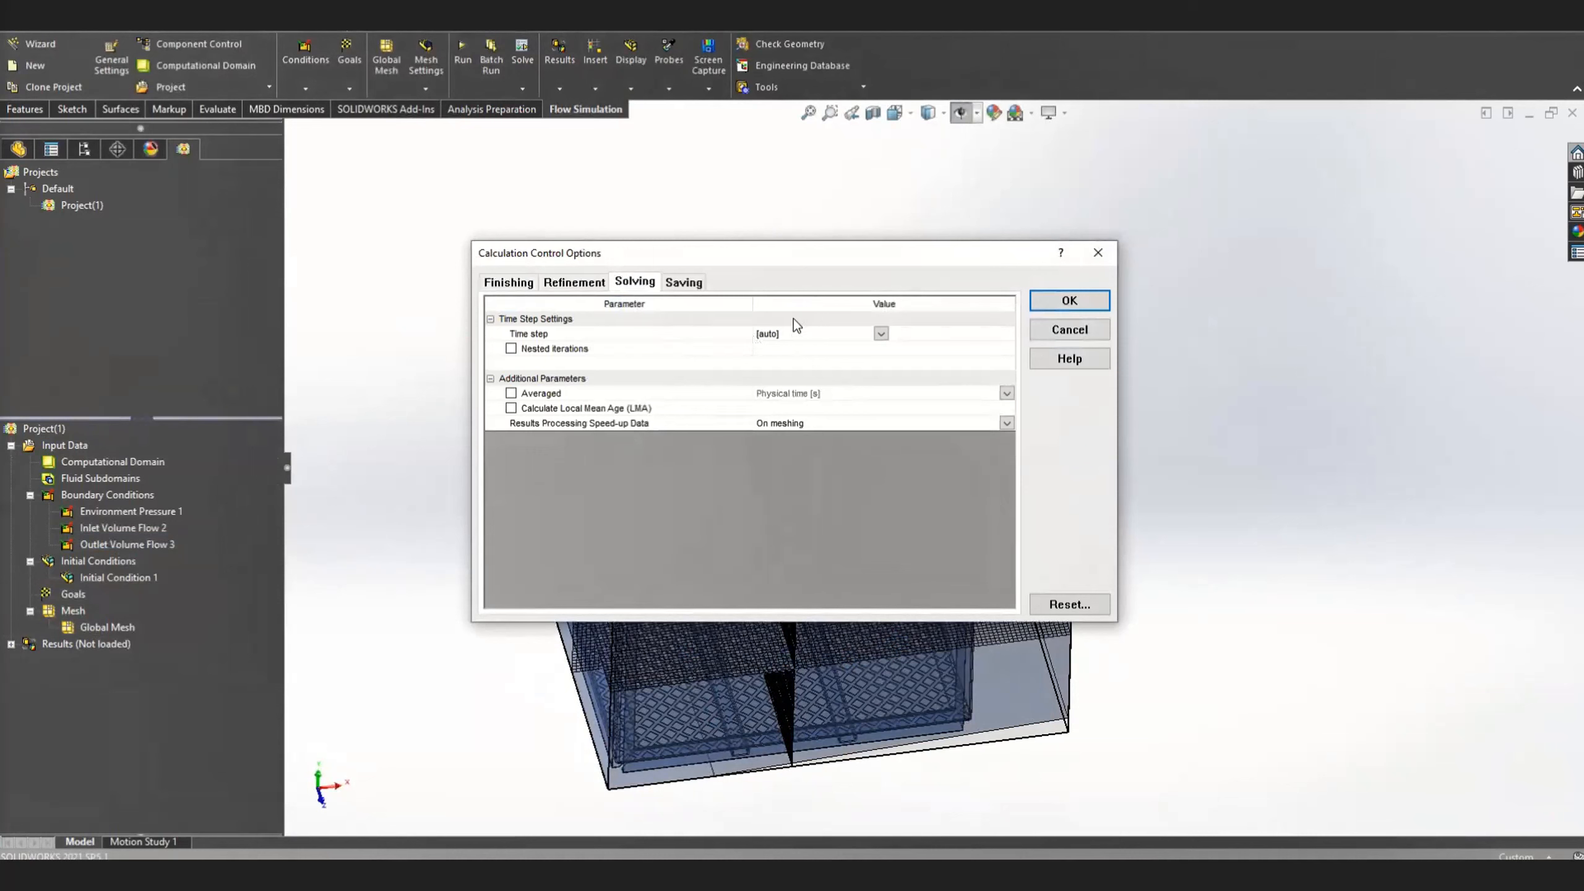
click(684, 283)
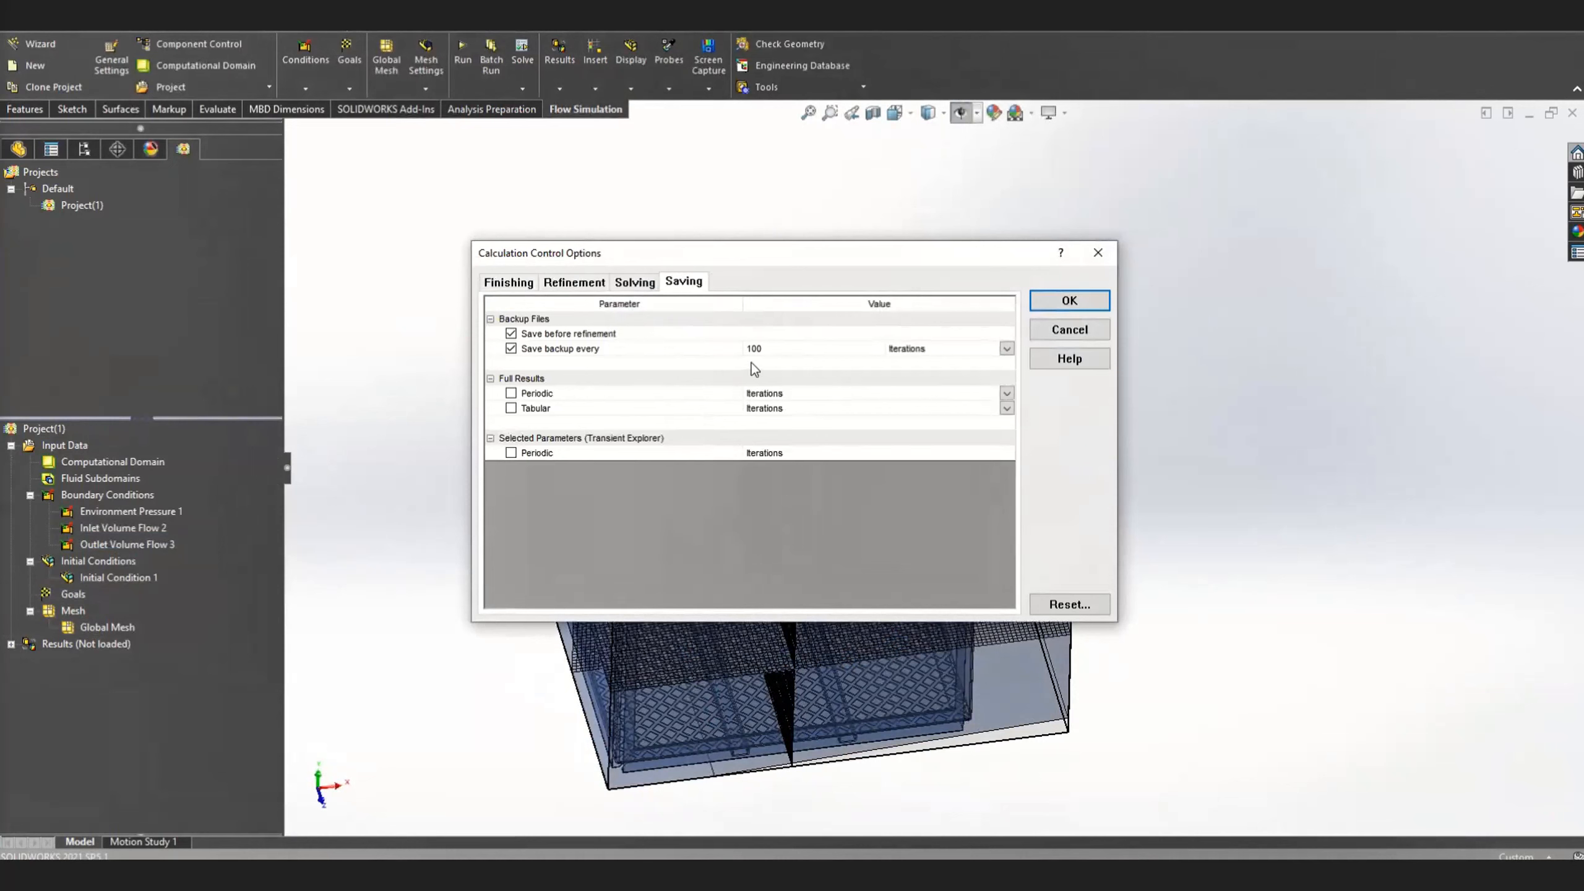
click(538, 394)
click(510, 394)
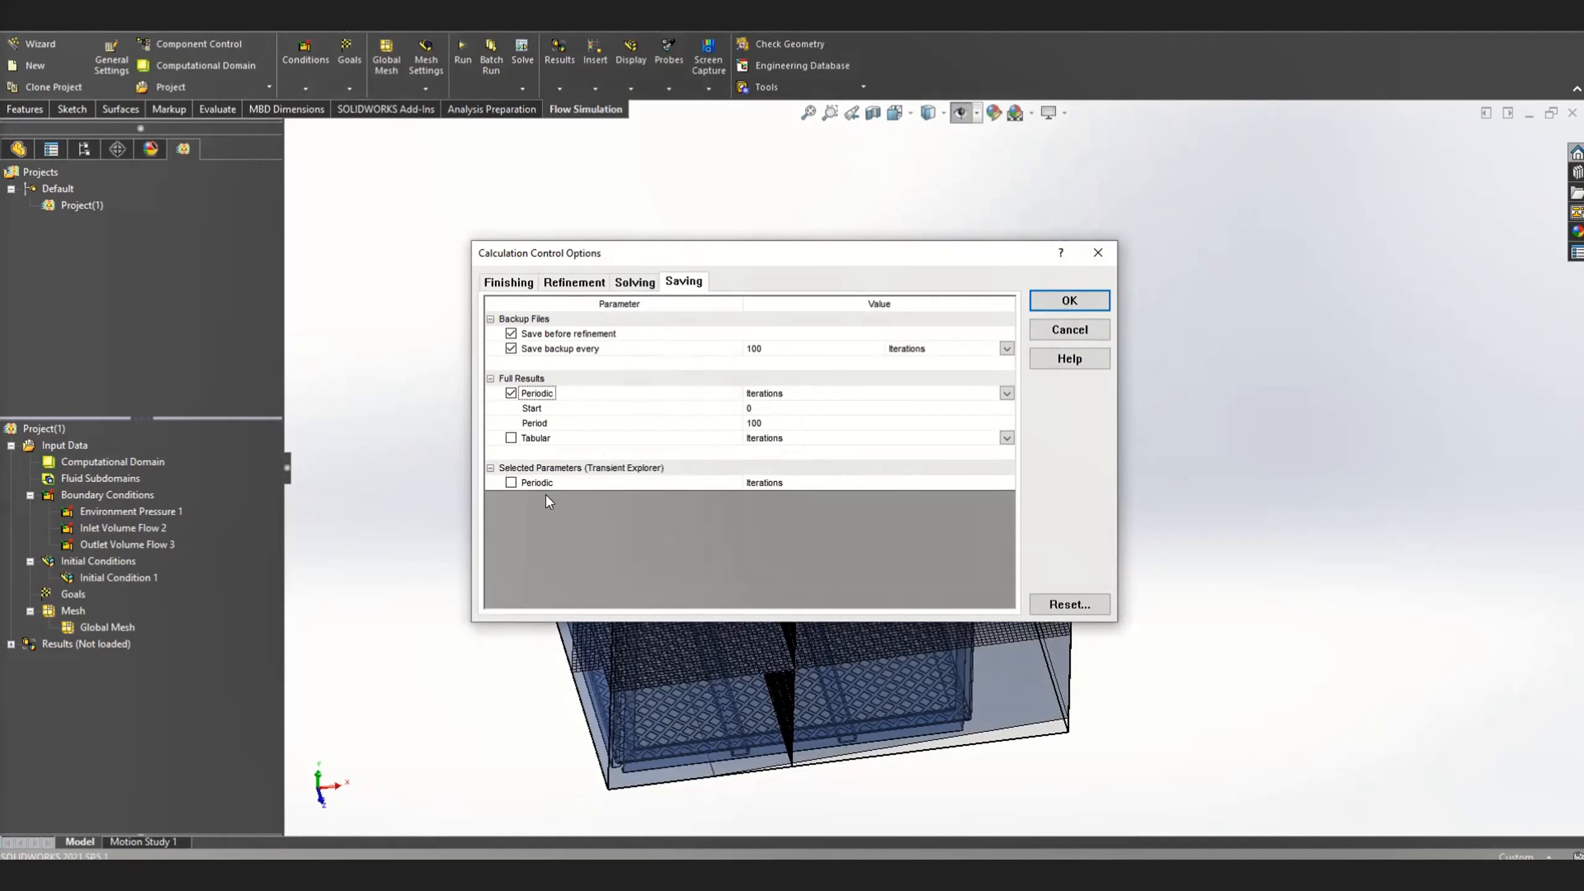
click(1085, 302)
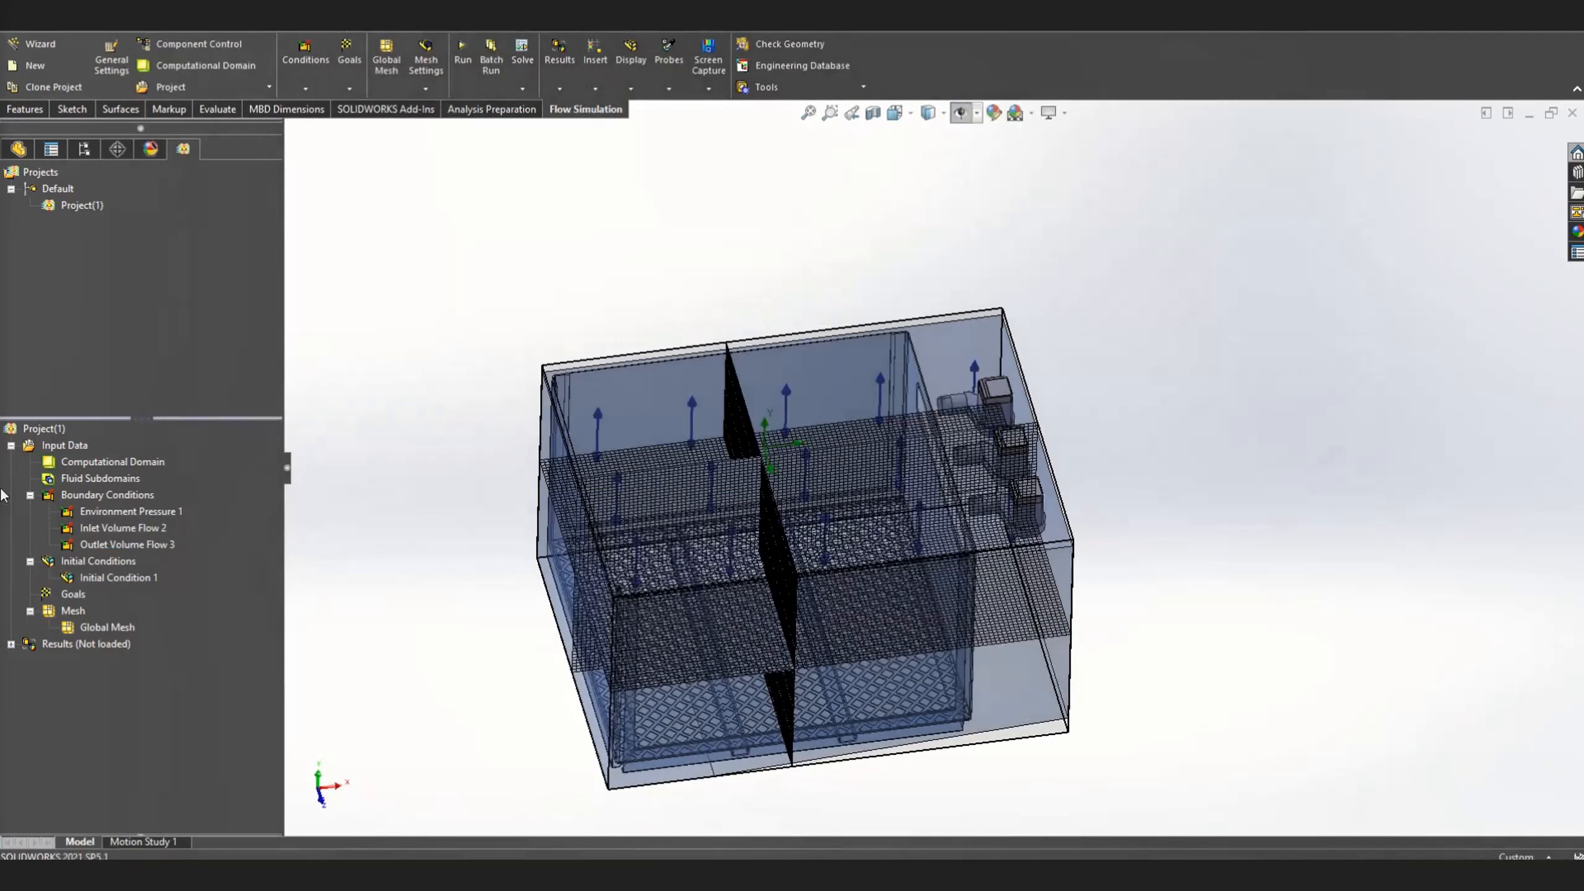
Run the project as a new calculation on this computer using all cores, with results loaded when it finishes
right_click(54, 437)
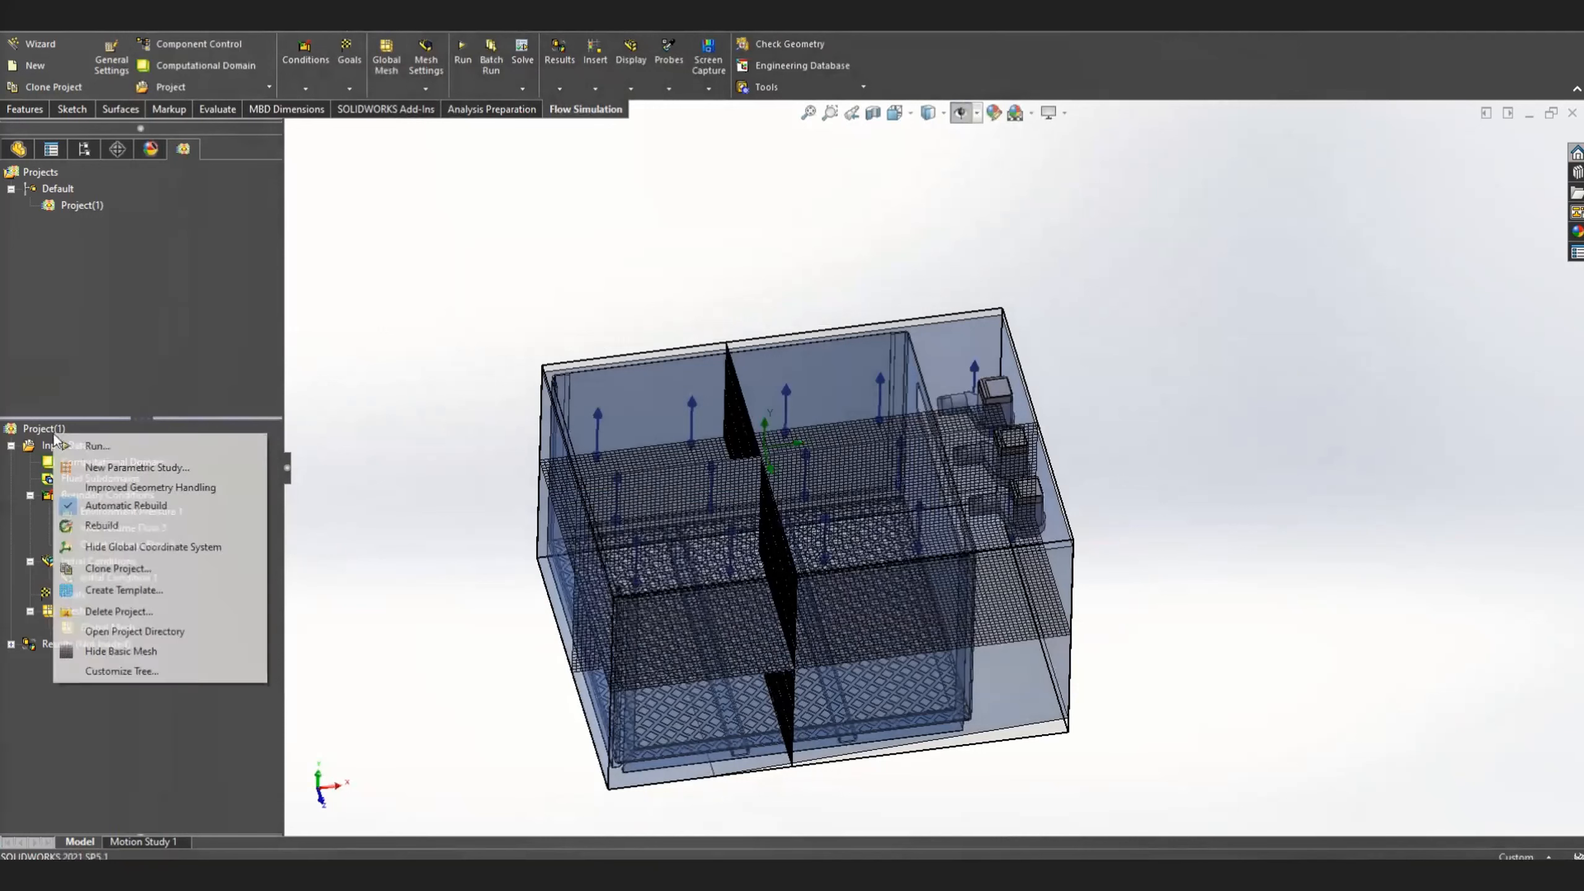
click(97, 446)
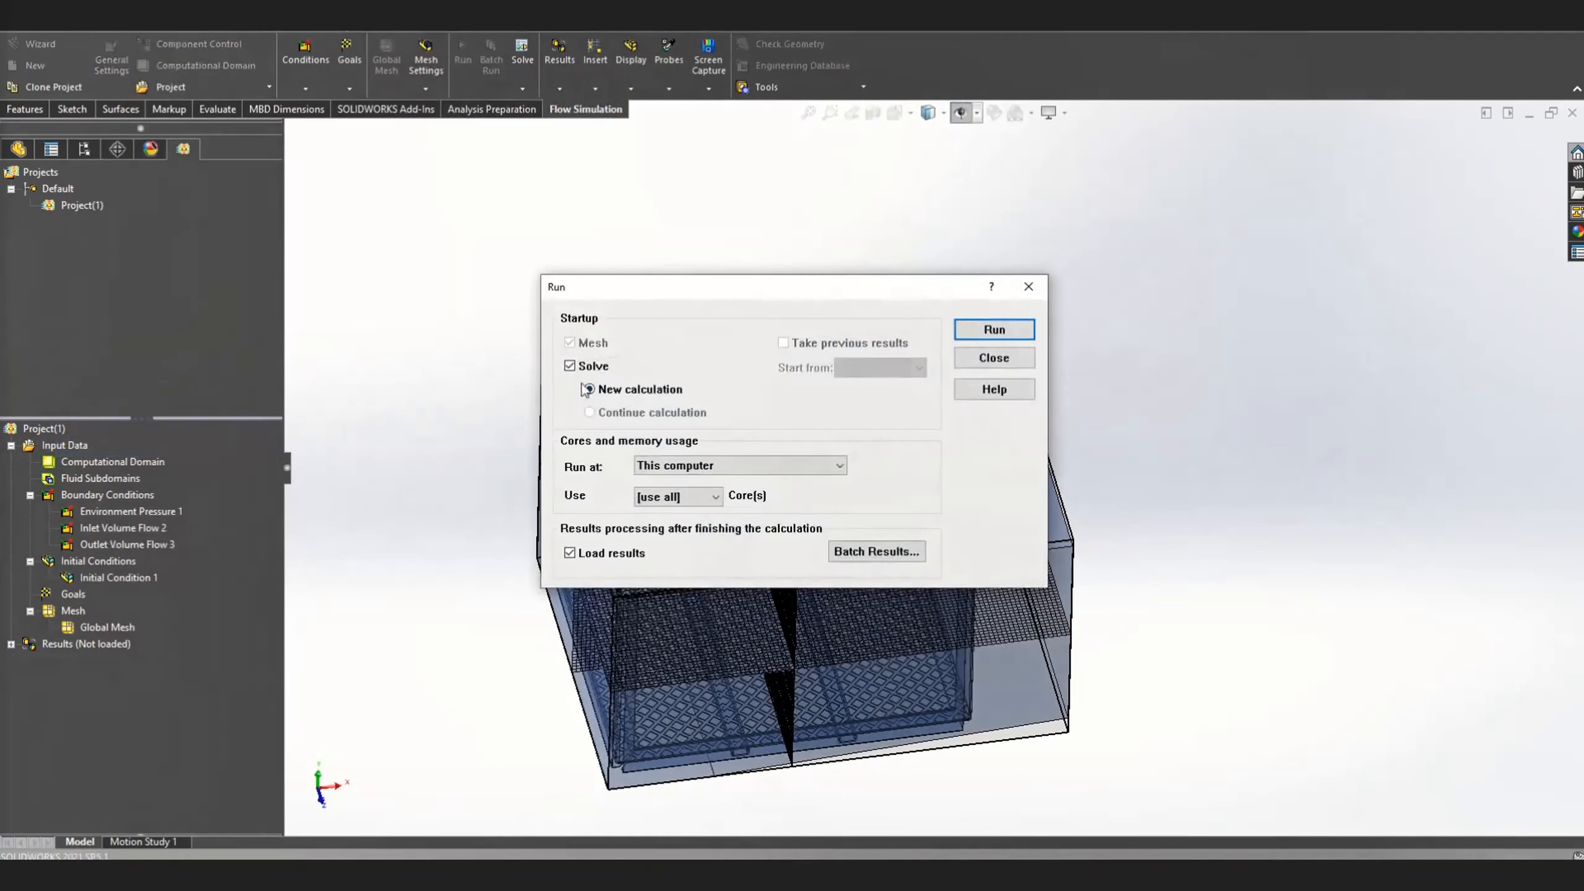
click(1012, 329)
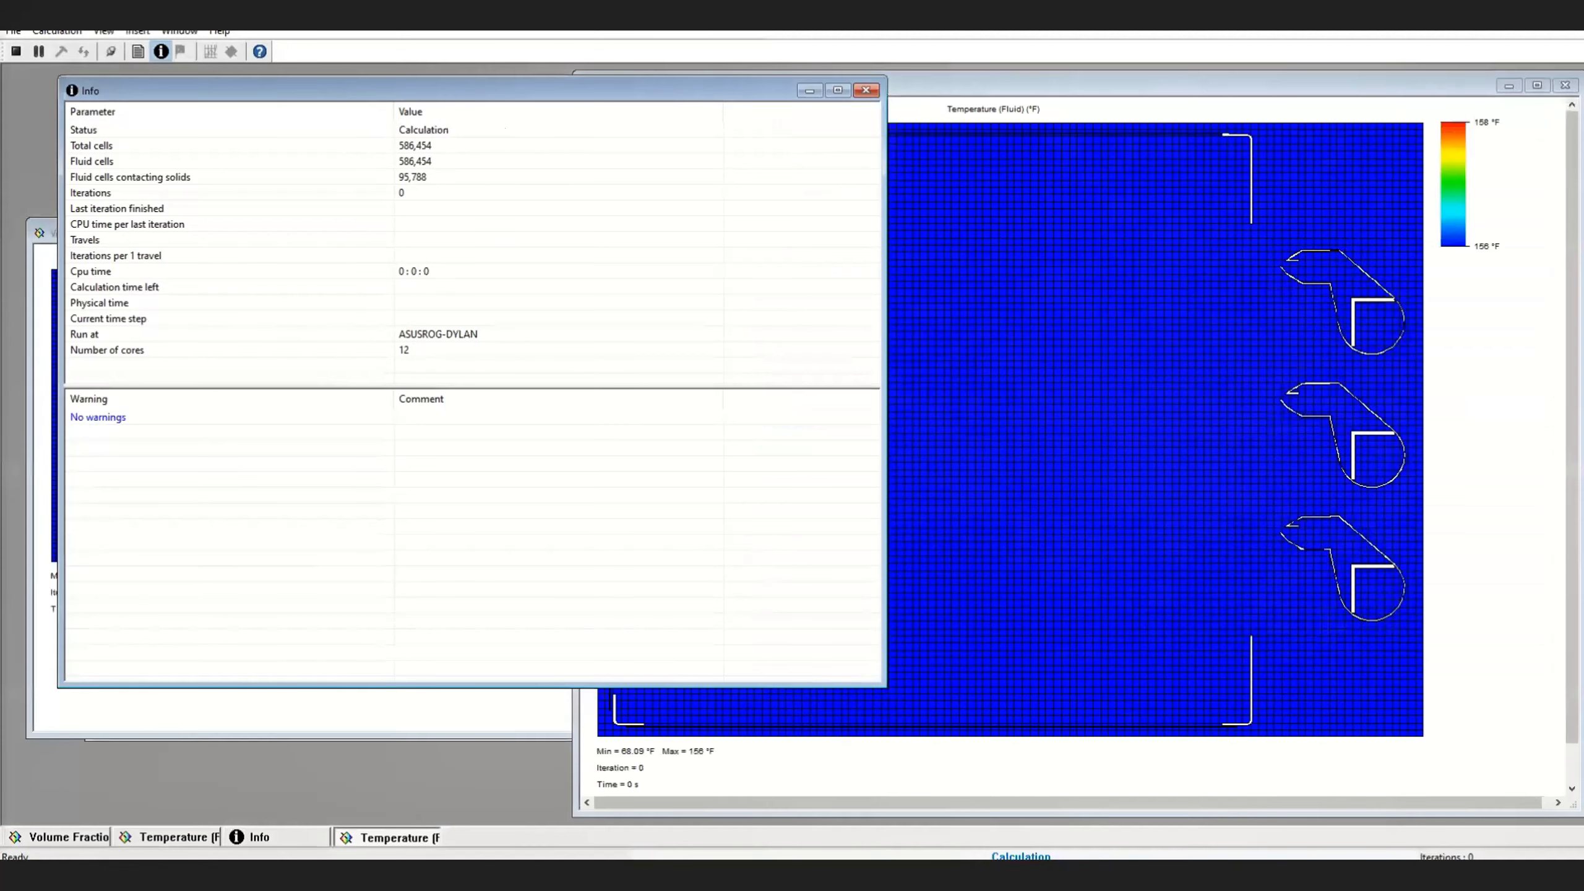
Bring the Volume Fraction of Water preview to the front of the solver and reposition it to uncover more of the calculation info
click(1443, 384)
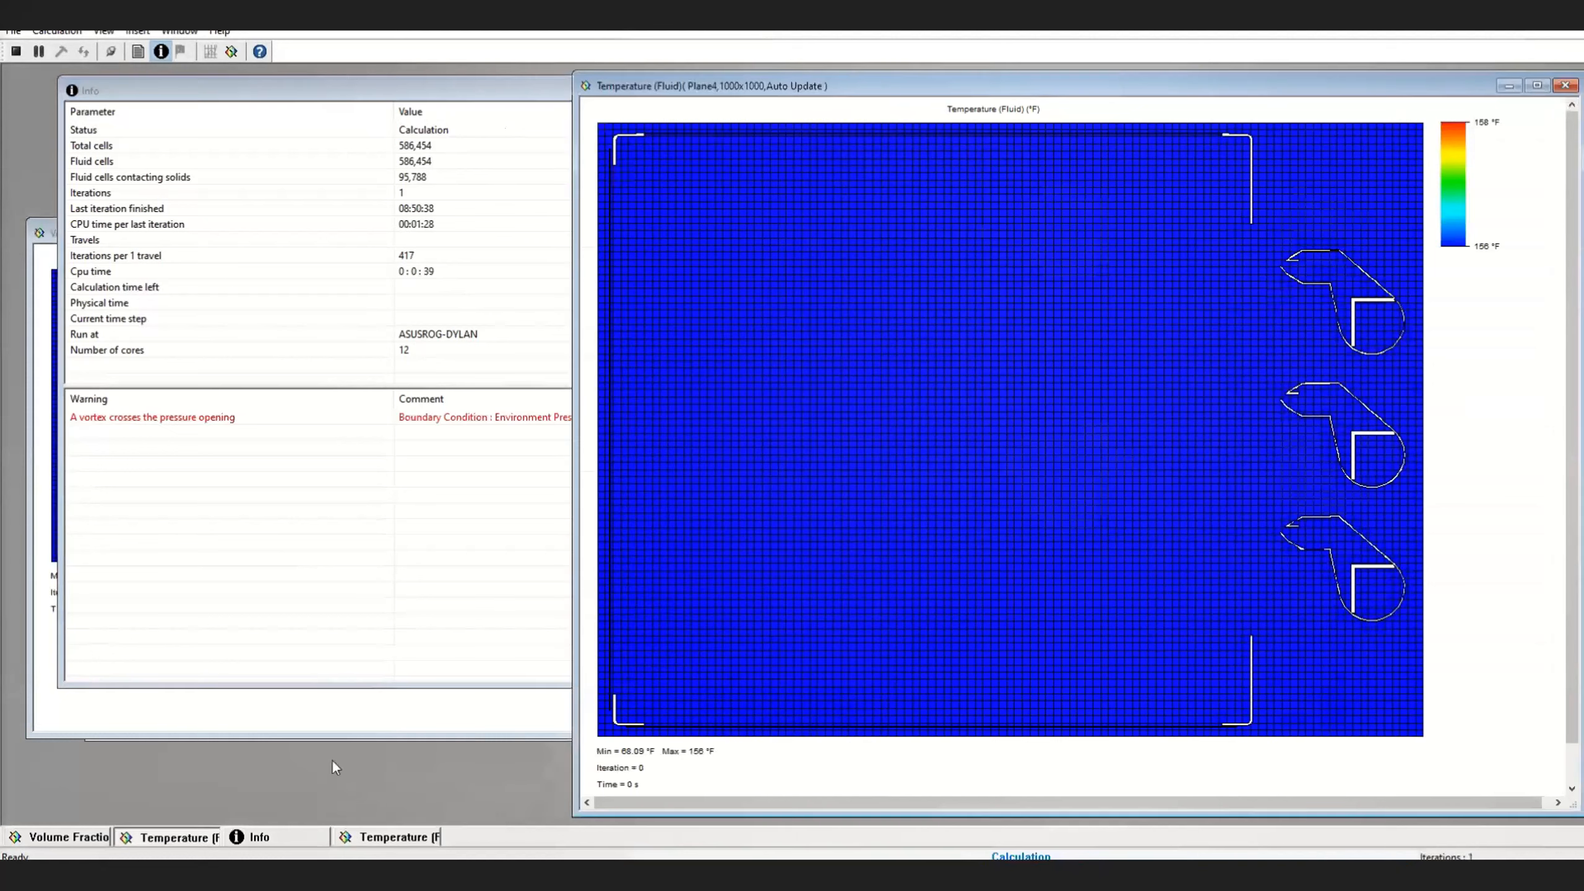
click(346, 731)
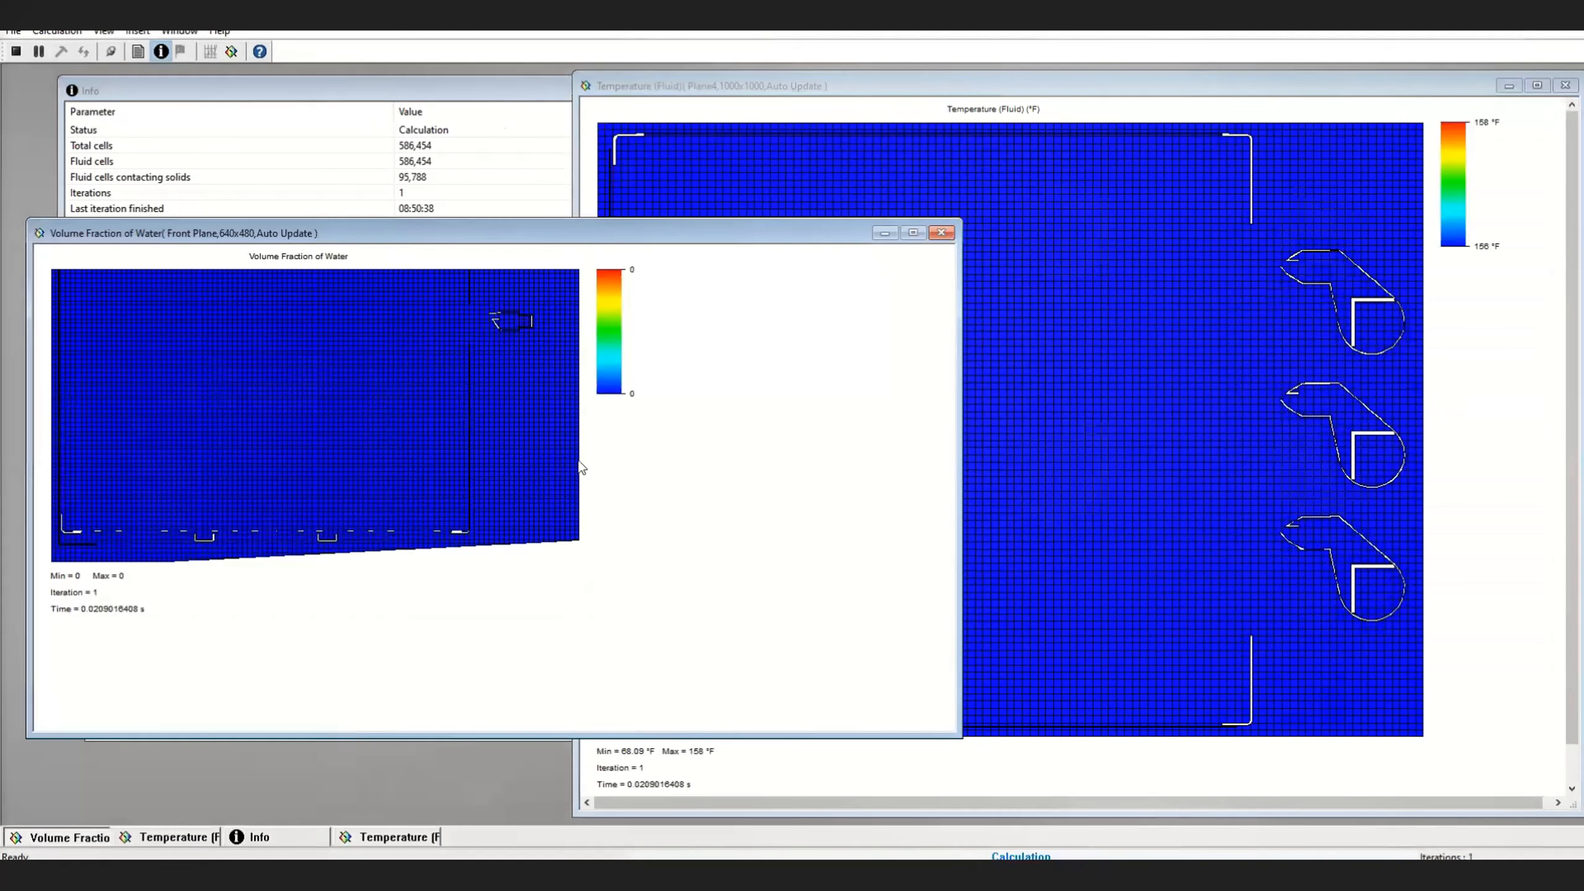
drag(636, 243, 623, 317)
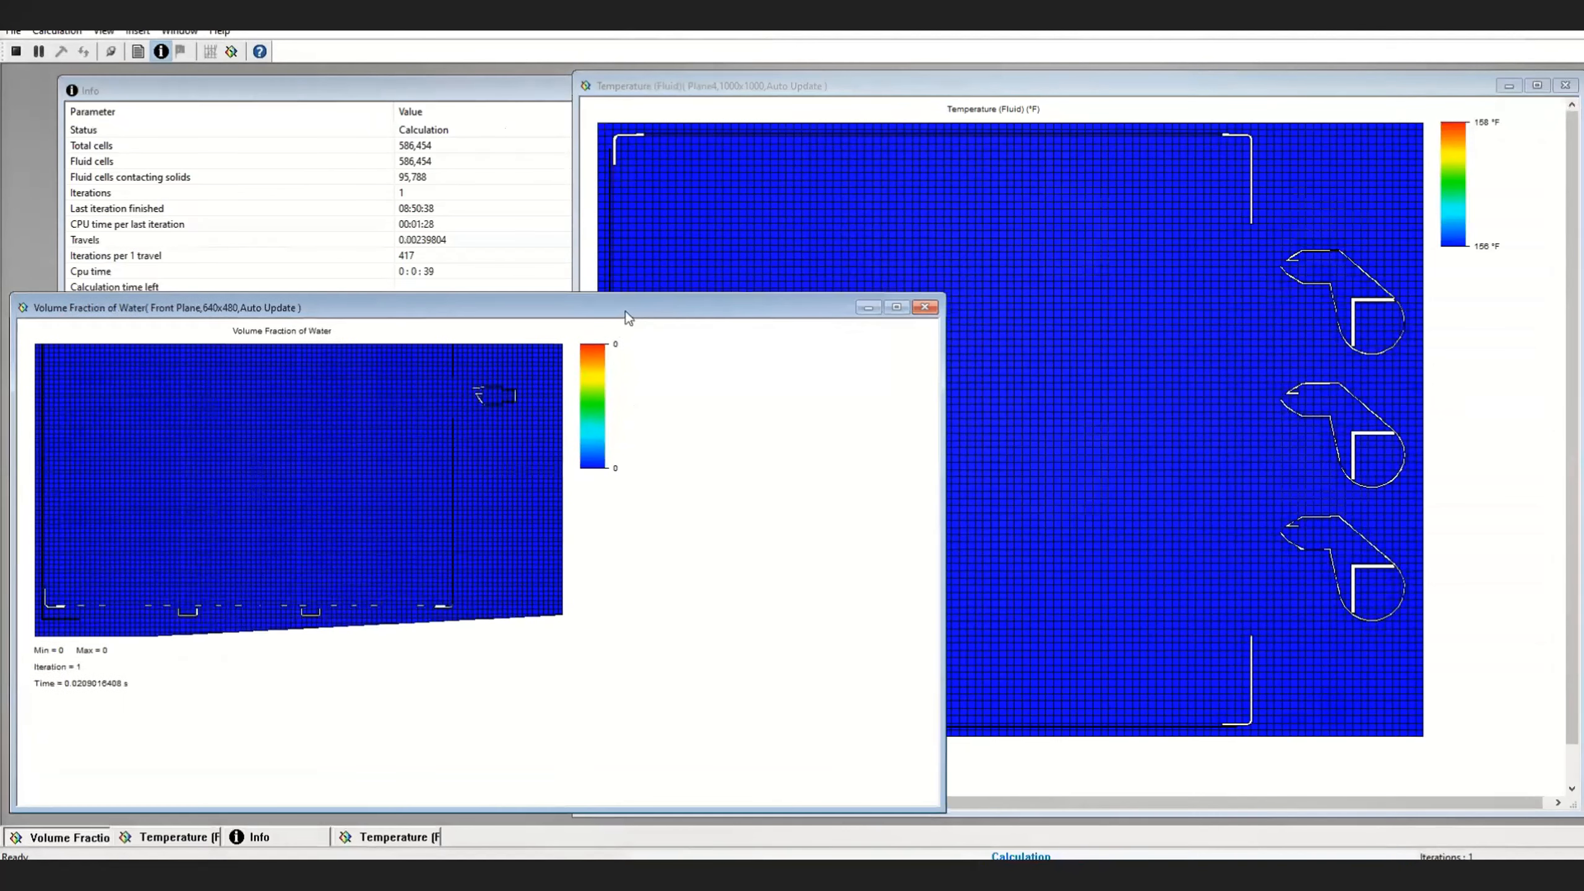